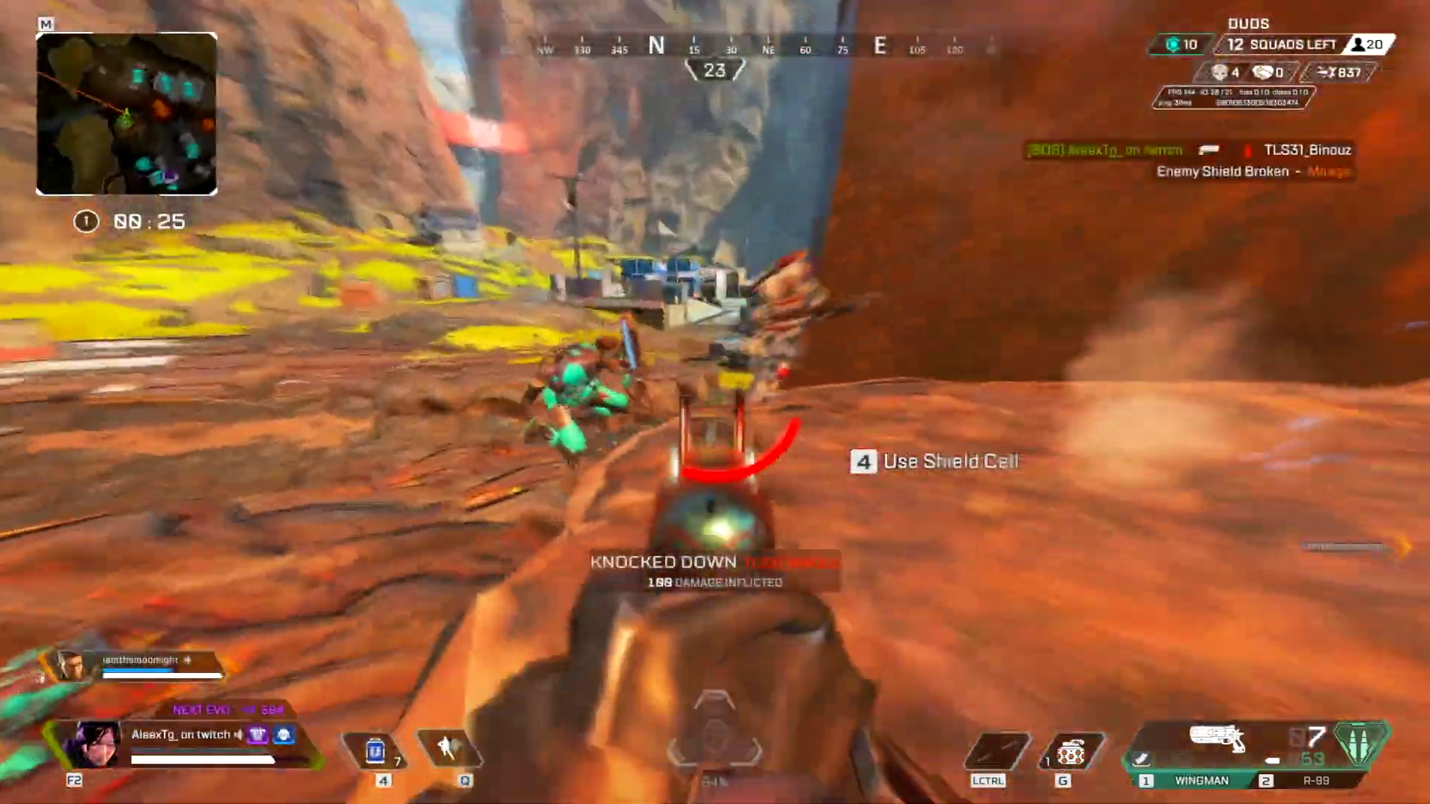
- Shoot the knocked enemies with the Wingman until both are eliminated, then open the death box
{"action": "left_click", "coordinate": [715, 402]}
{"action": "left_click", "coordinate": [715, 402]}
{"action": "left_click", "coordinate": [714, 403]}
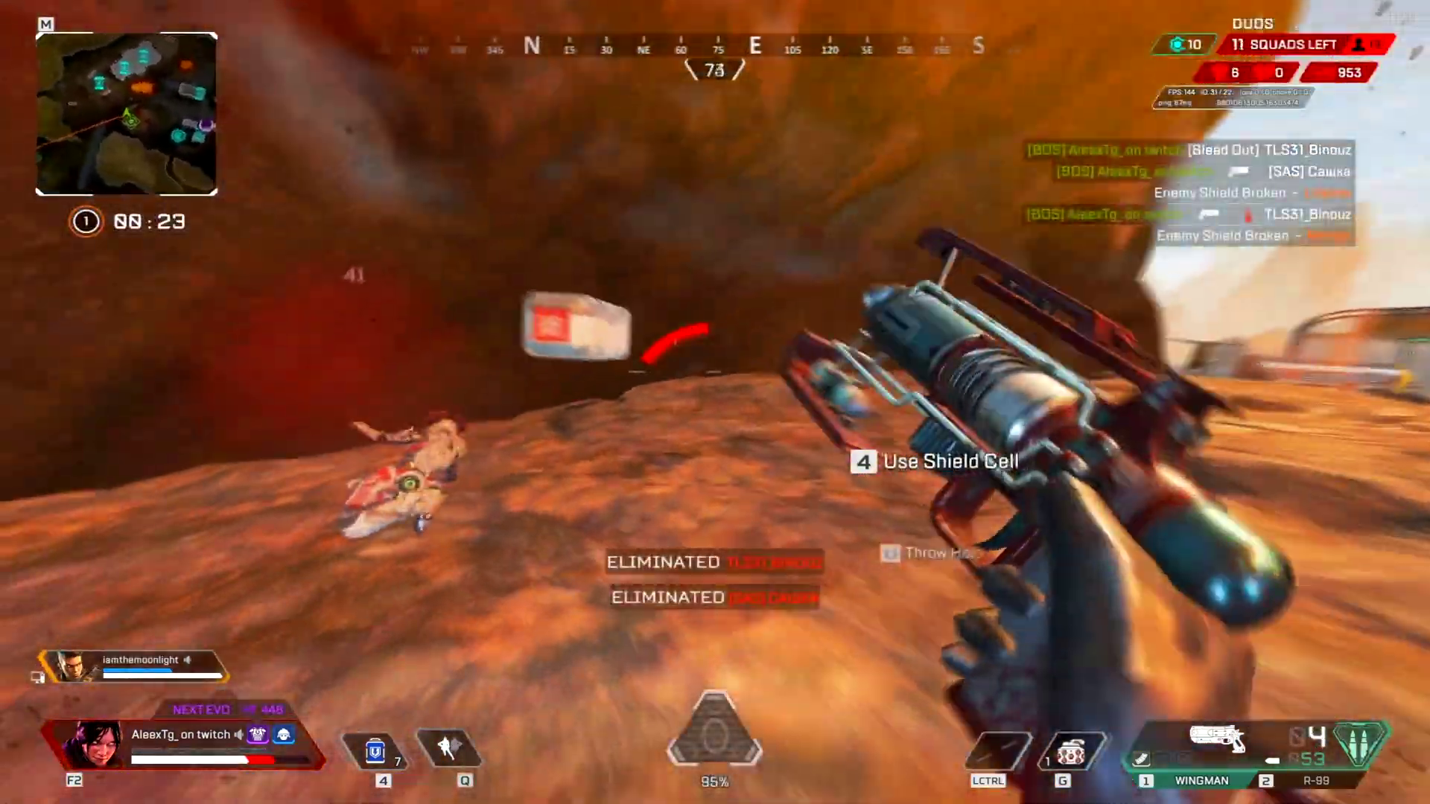
{"action": "key", "text": "e"}
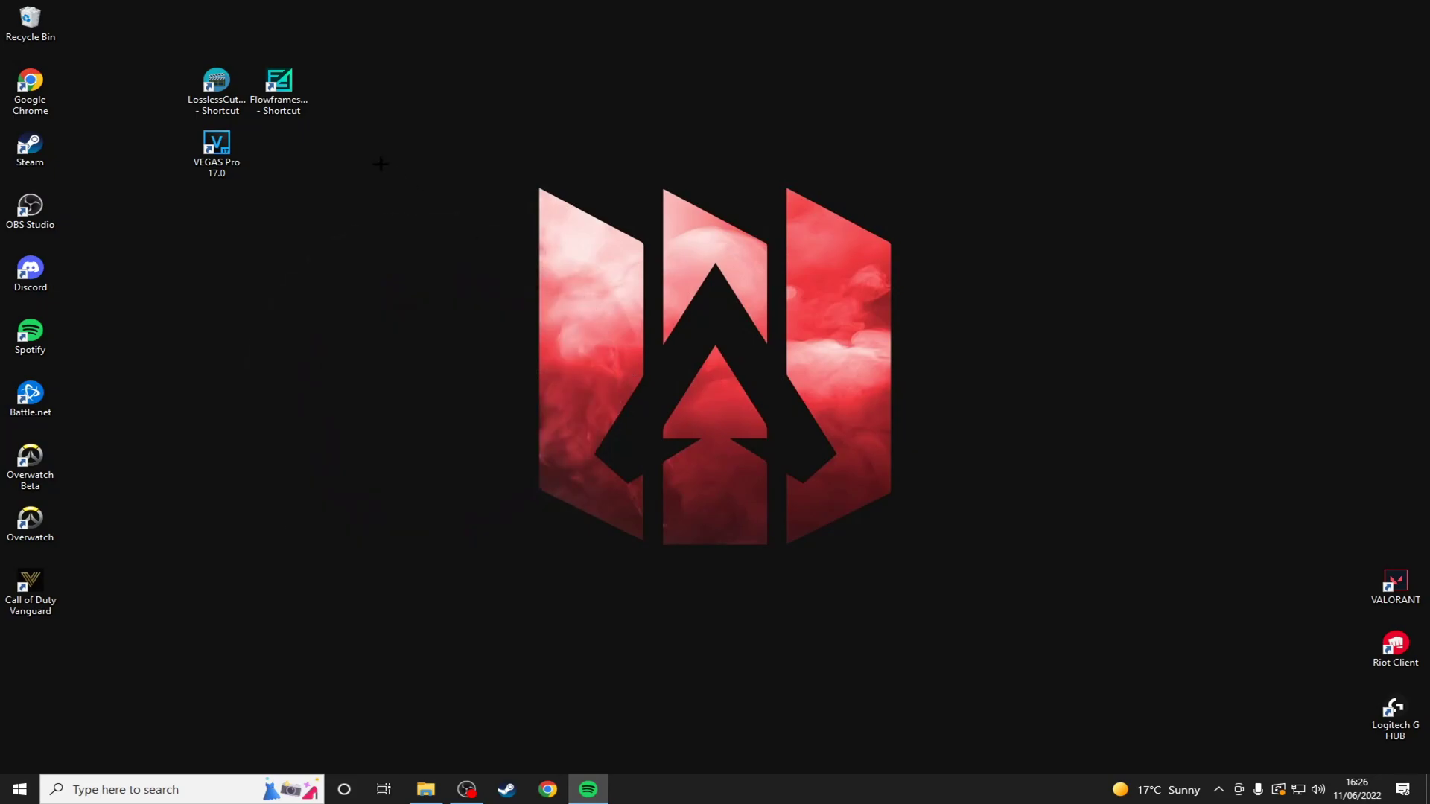
- Line up the Flowframes and LosslessCut shortcuts next to VEGAS Pro on the desktop
{"action": "double_click", "coordinate": [284, 104]}
{"action": "left_click_drag", "start_coordinate": [279, 84], "coordinate": [280, 148]}
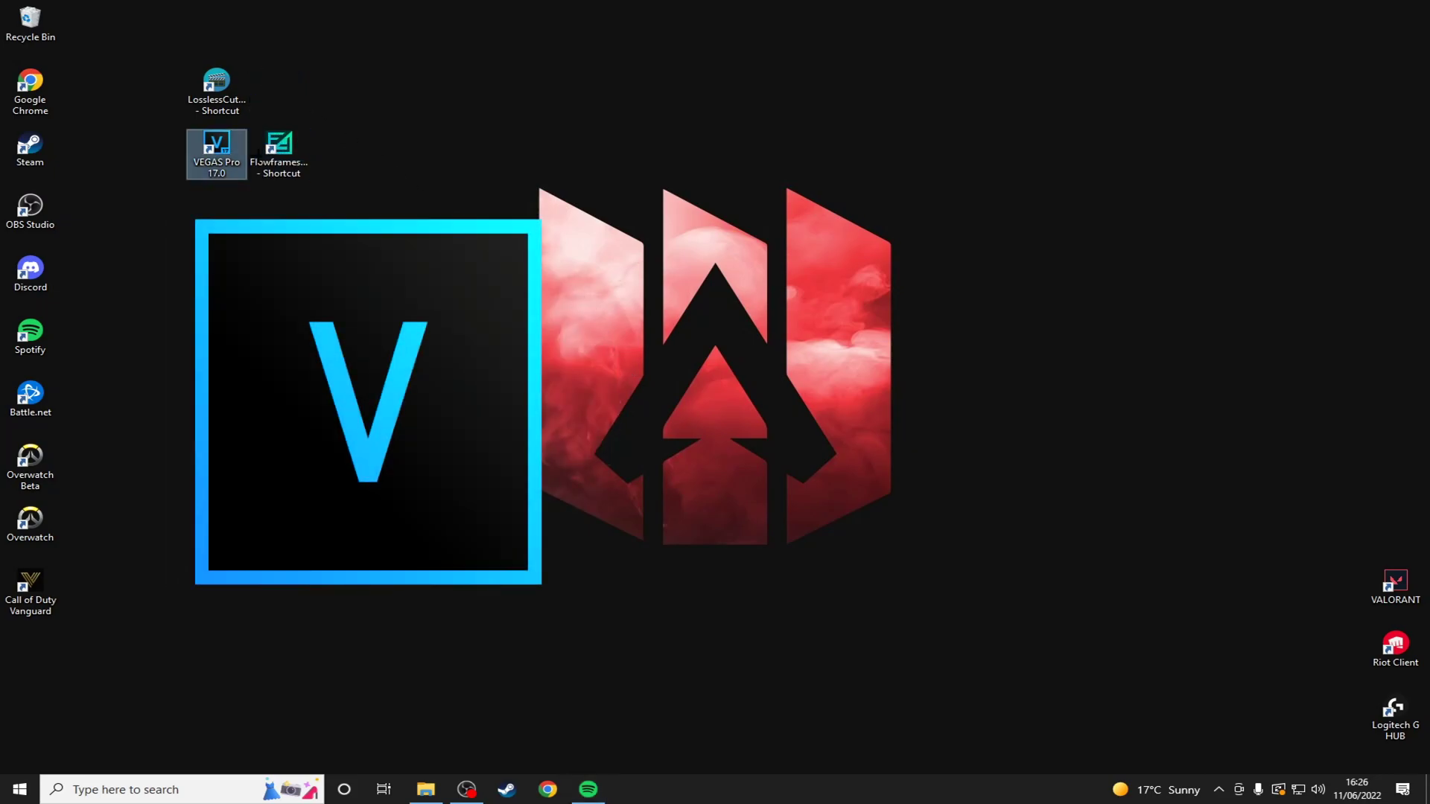
{"action": "left_click", "coordinate": [368, 168]}
{"action": "left_click_drag", "start_coordinate": [216, 82], "coordinate": [434, 147]}
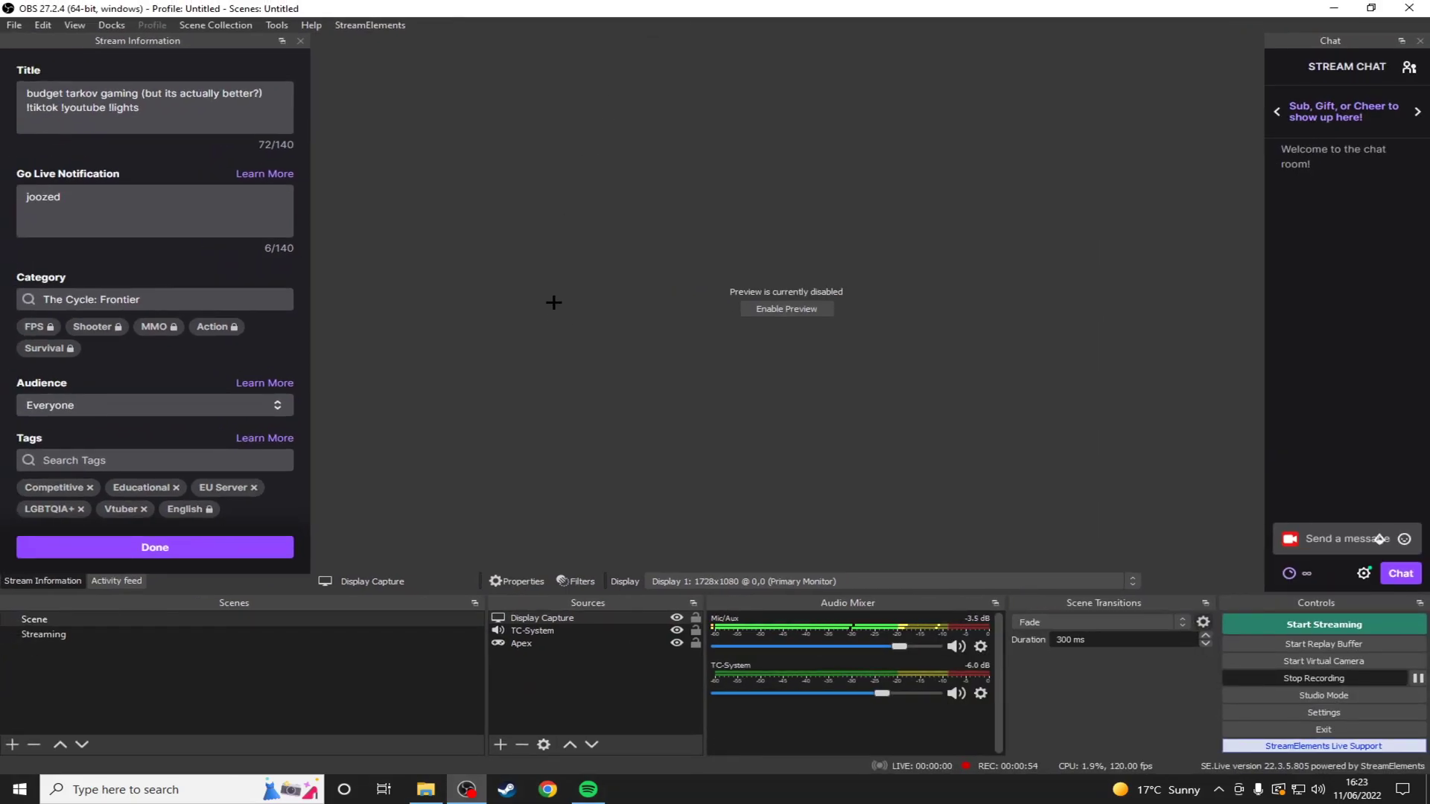
- Open OBS Settings at Output > Recording and check the CQ Level value of 20
{"action": "left_click", "coordinate": [1271, 711]}
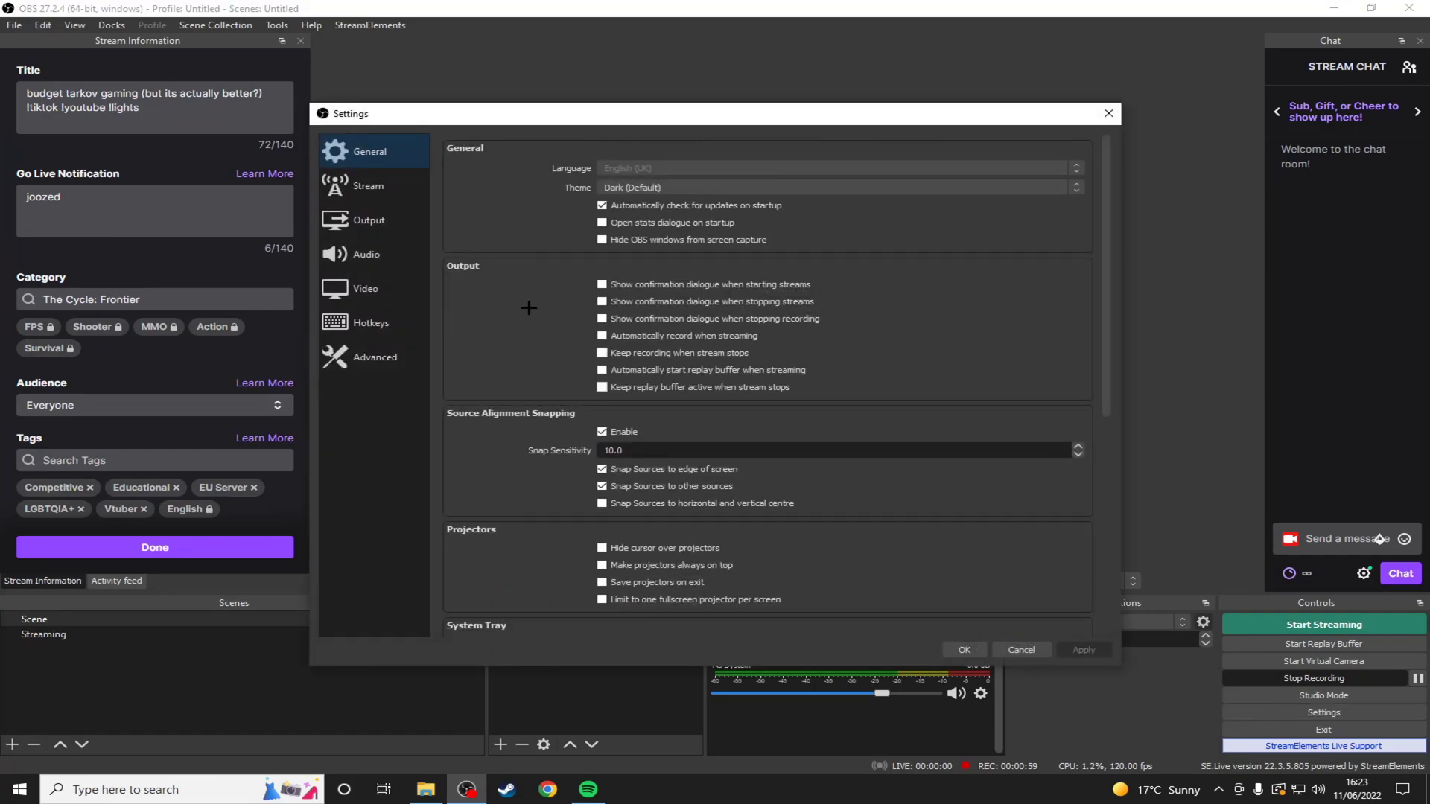
{"action": "left_click", "coordinate": [372, 218]}
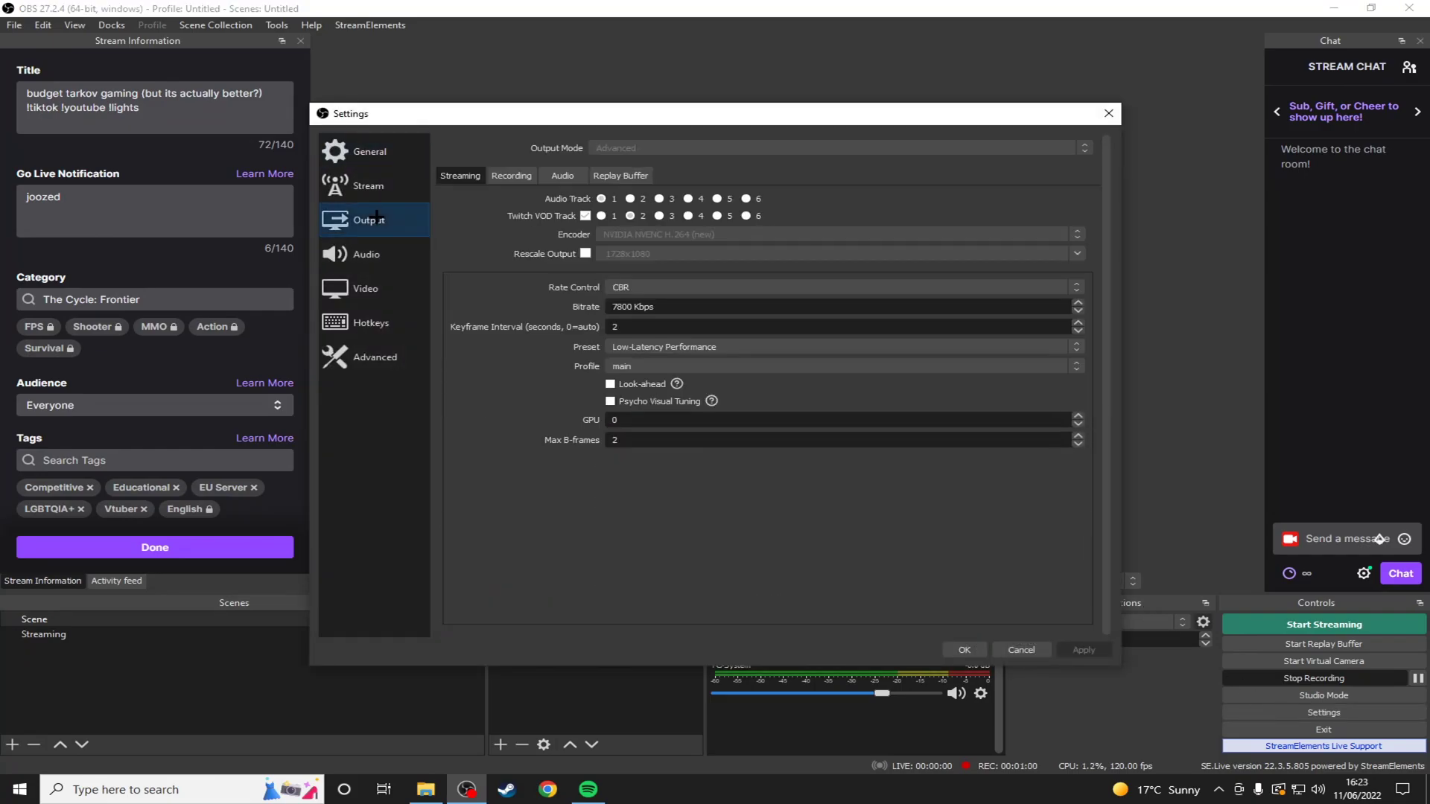
{"action": "left_click", "coordinate": [497, 175]}
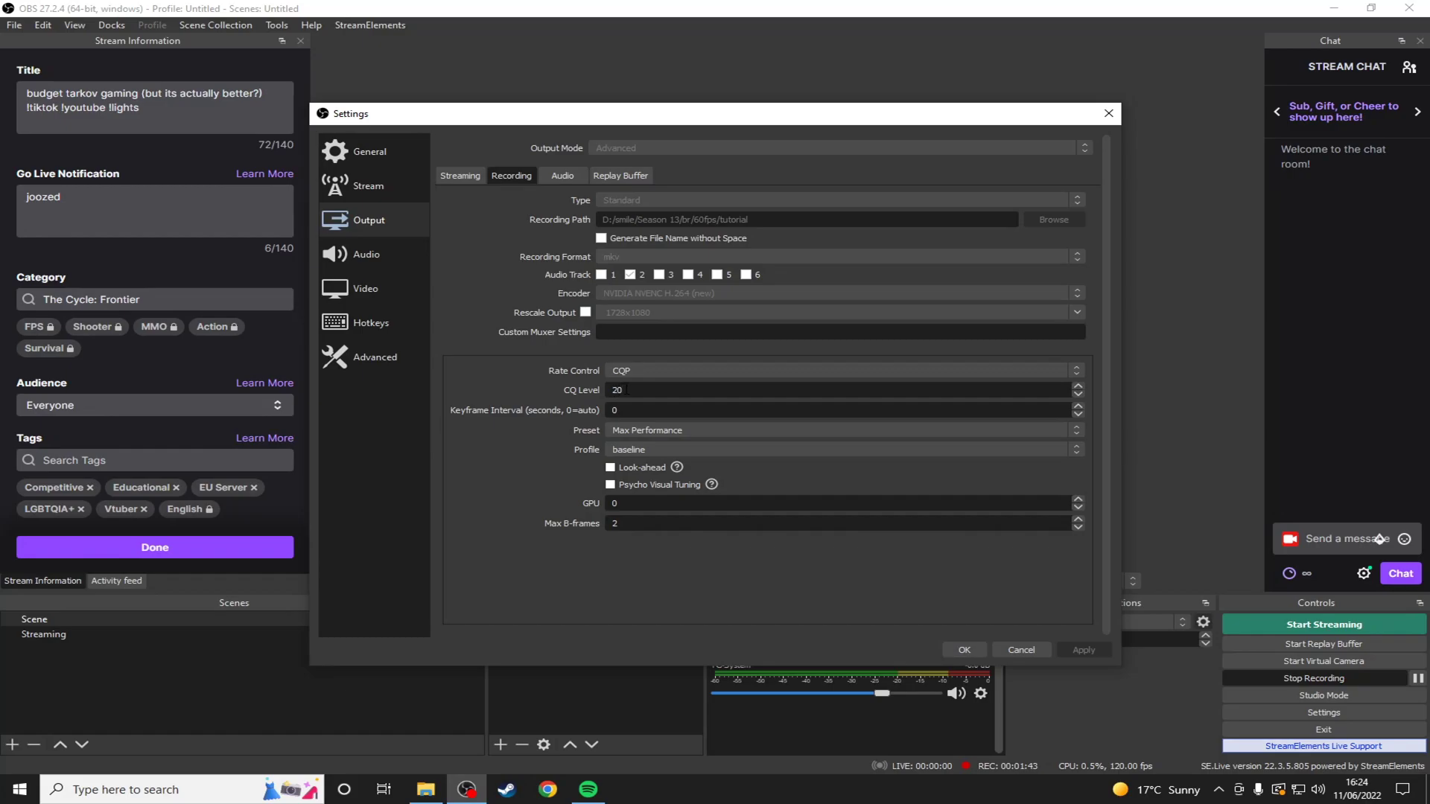
{"action": "double_click", "coordinate": [632, 388]}
- Switch to the Video page to review the 1728x1080 resolution and 120 FPS
{"action": "left_click", "coordinate": [368, 285]}
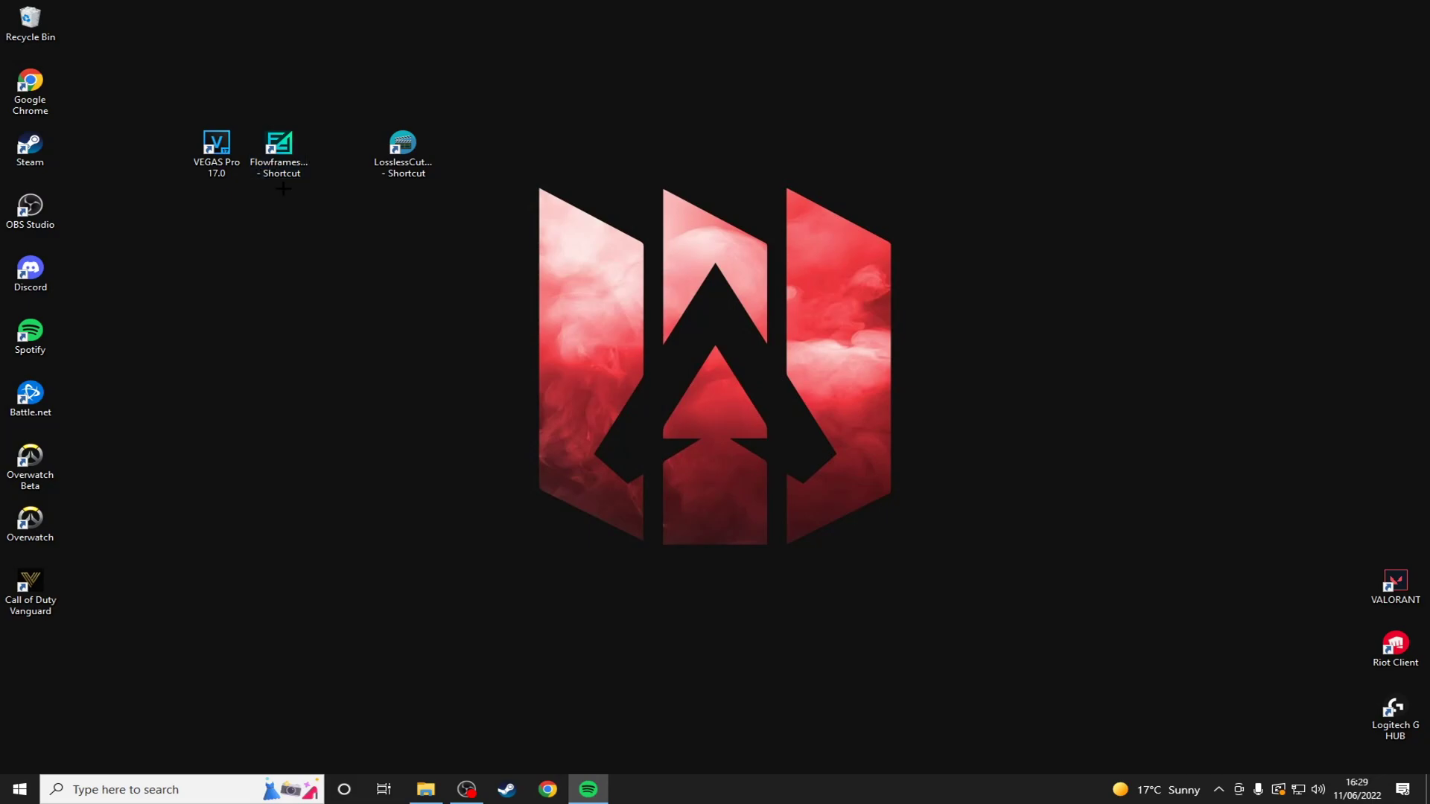
- Select and launch the LosslessCut shortcut on the desktop
{"action": "left_click_drag", "start_coordinate": [403, 149], "coordinate": [439, 151]}
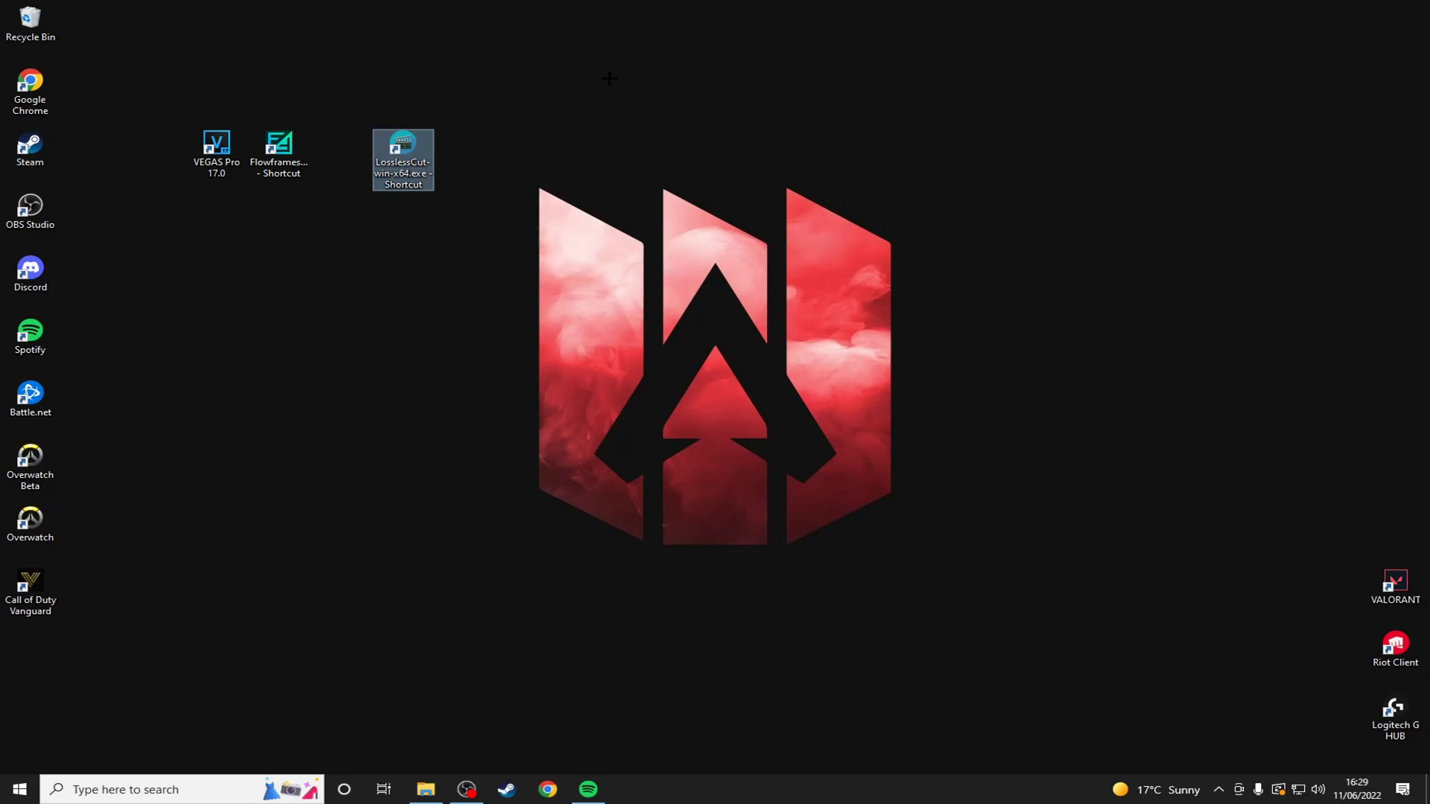
{"action": "double_click", "coordinate": [417, 179]}
{"action": "right_click", "coordinate": [425, 789]}
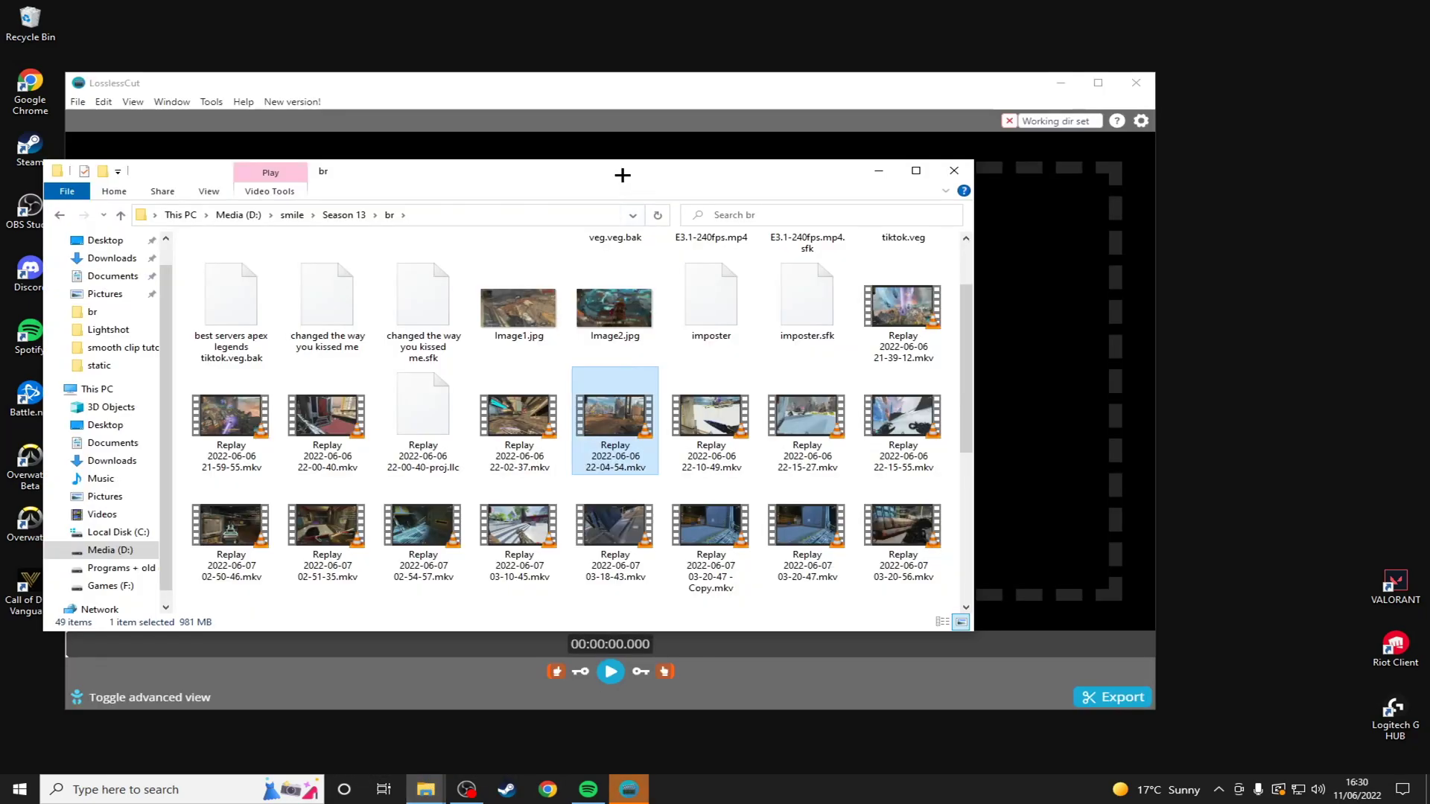
{"action": "left_click_drag", "start_coordinate": [626, 169], "coordinate": [1055, 166]}
{"action": "left_click_drag", "start_coordinate": [1076, 416], "coordinate": [316, 340]}
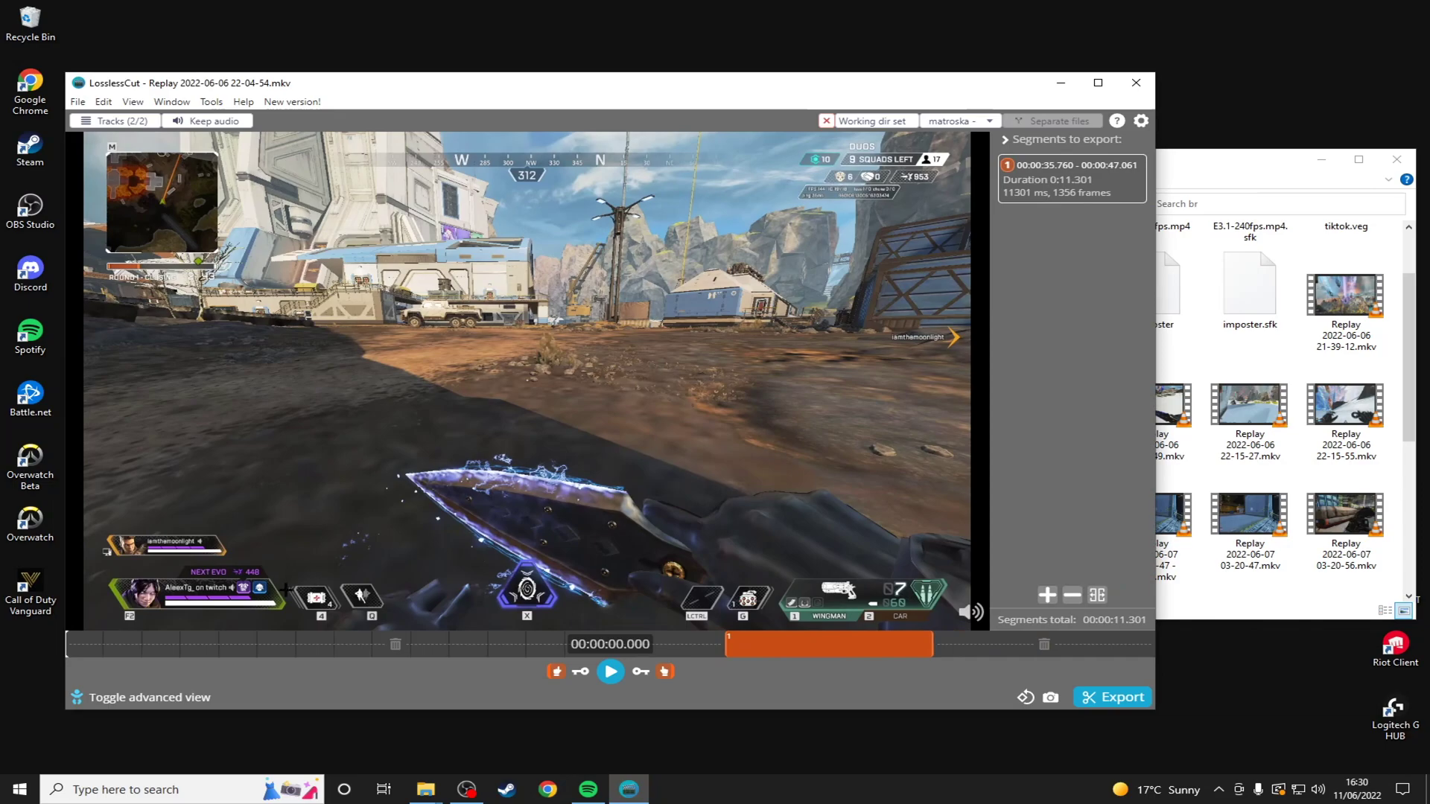
- Trim the segment to start at 00:00:27.280 and end at 00:00:33.992
{"action": "left_click", "coordinate": [731, 635]}
{"action": "left_click", "coordinate": [552, 671]}
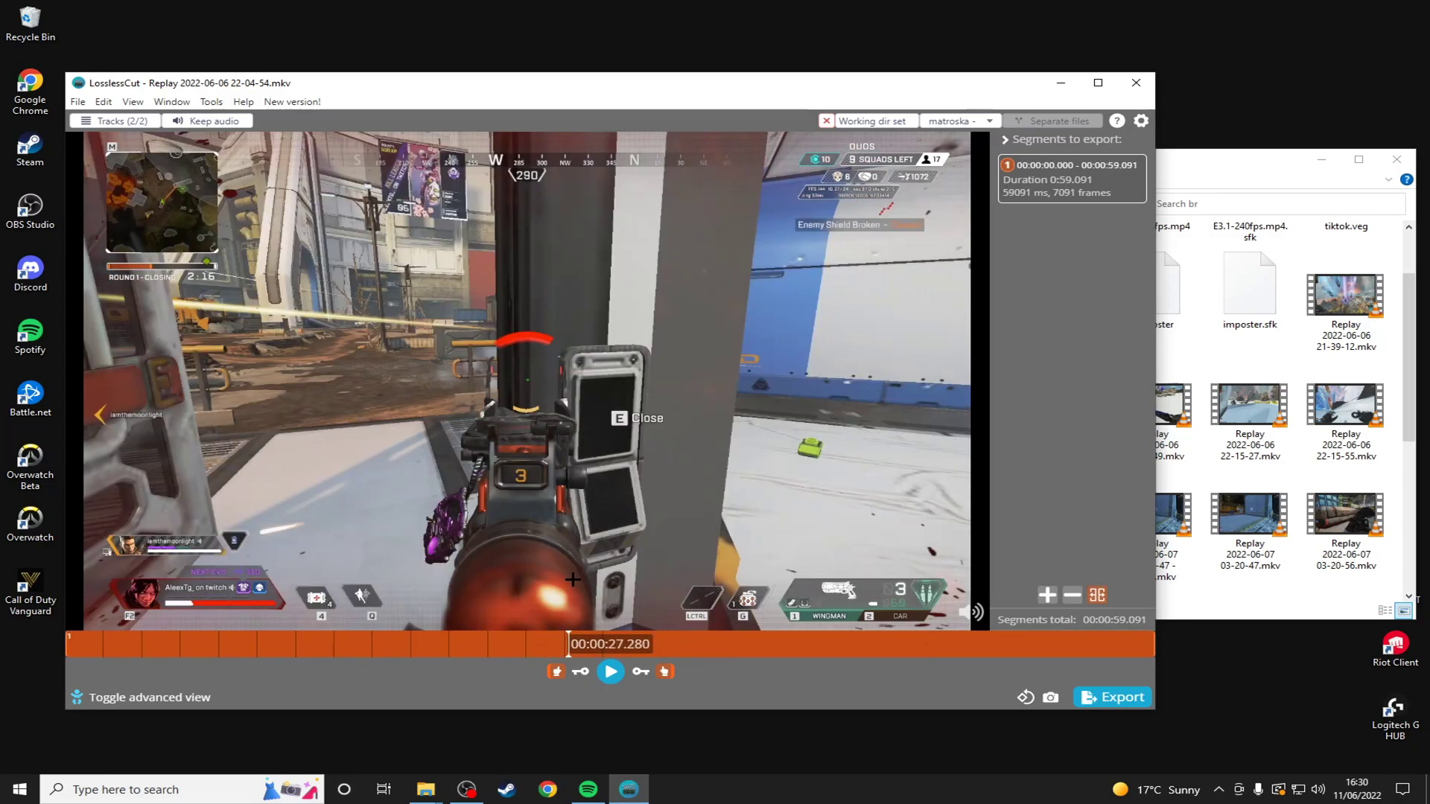
{"action": "left_click", "coordinate": [559, 672]}
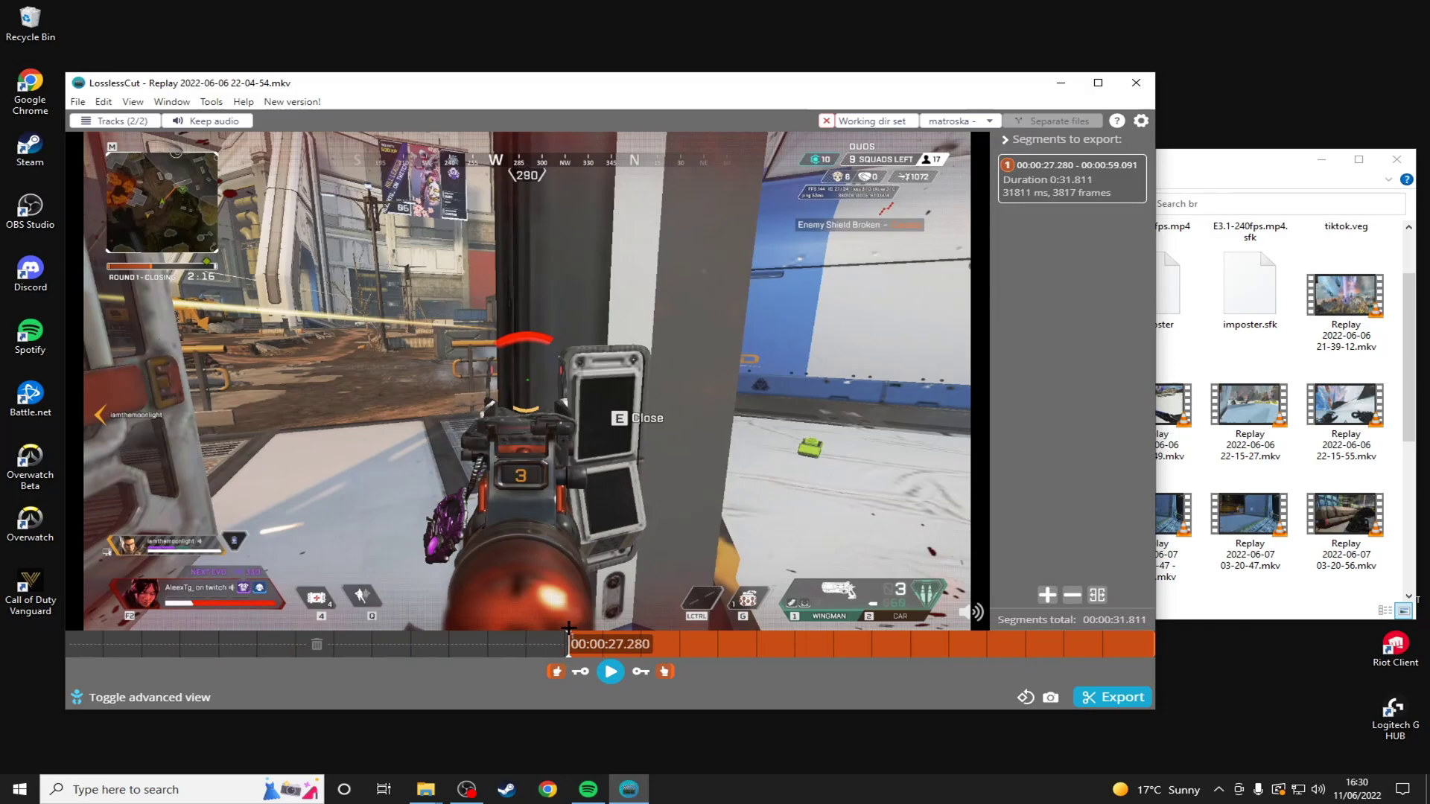
{"action": "left_click", "coordinate": [609, 672]}
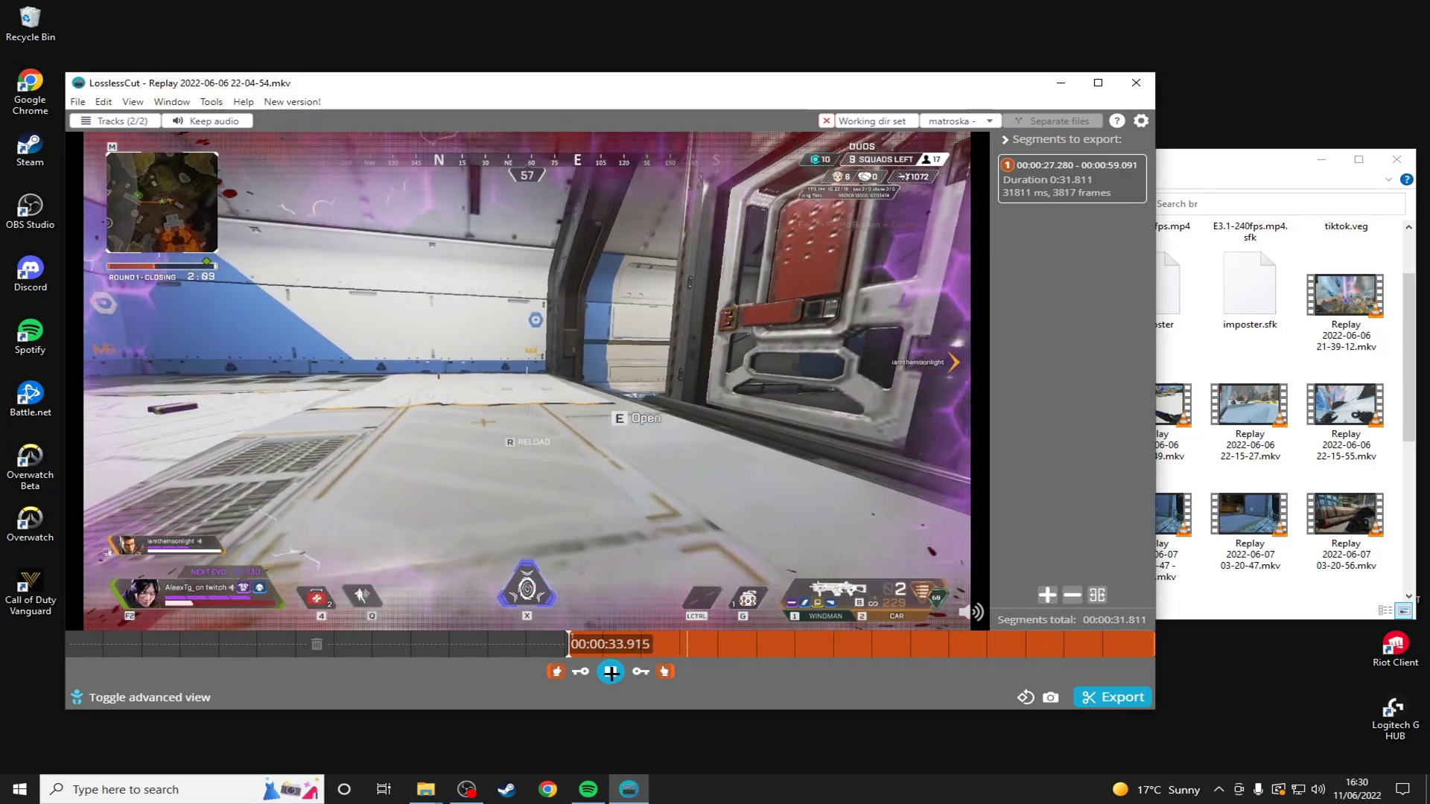
{"action": "left_click", "coordinate": [611, 673]}
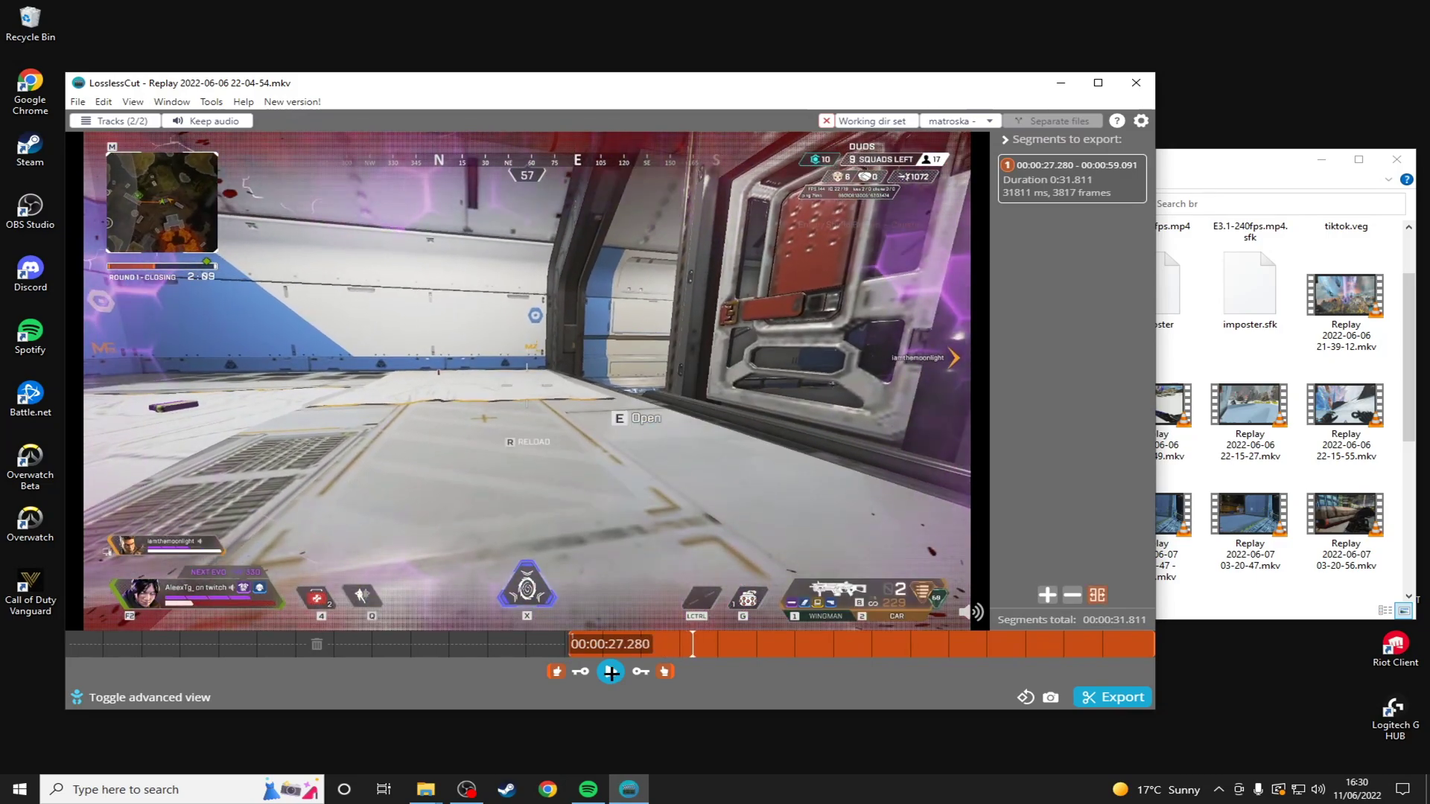
{"action": "left_click", "coordinate": [667, 671]}
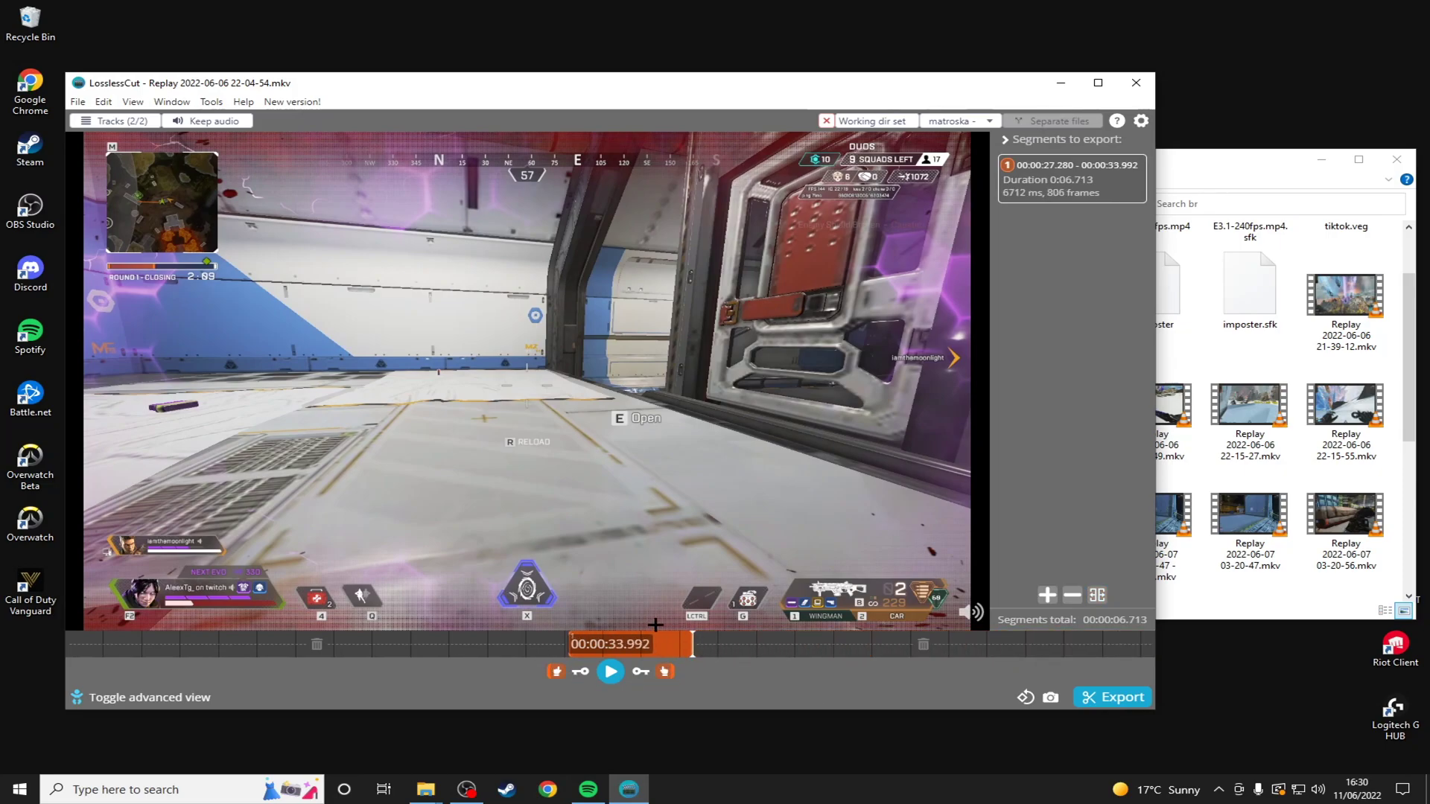
- Create a 'lossless cut' folder in smooth clip tutorial and make it the export destination
{"action": "left_click", "coordinate": [1103, 701]}
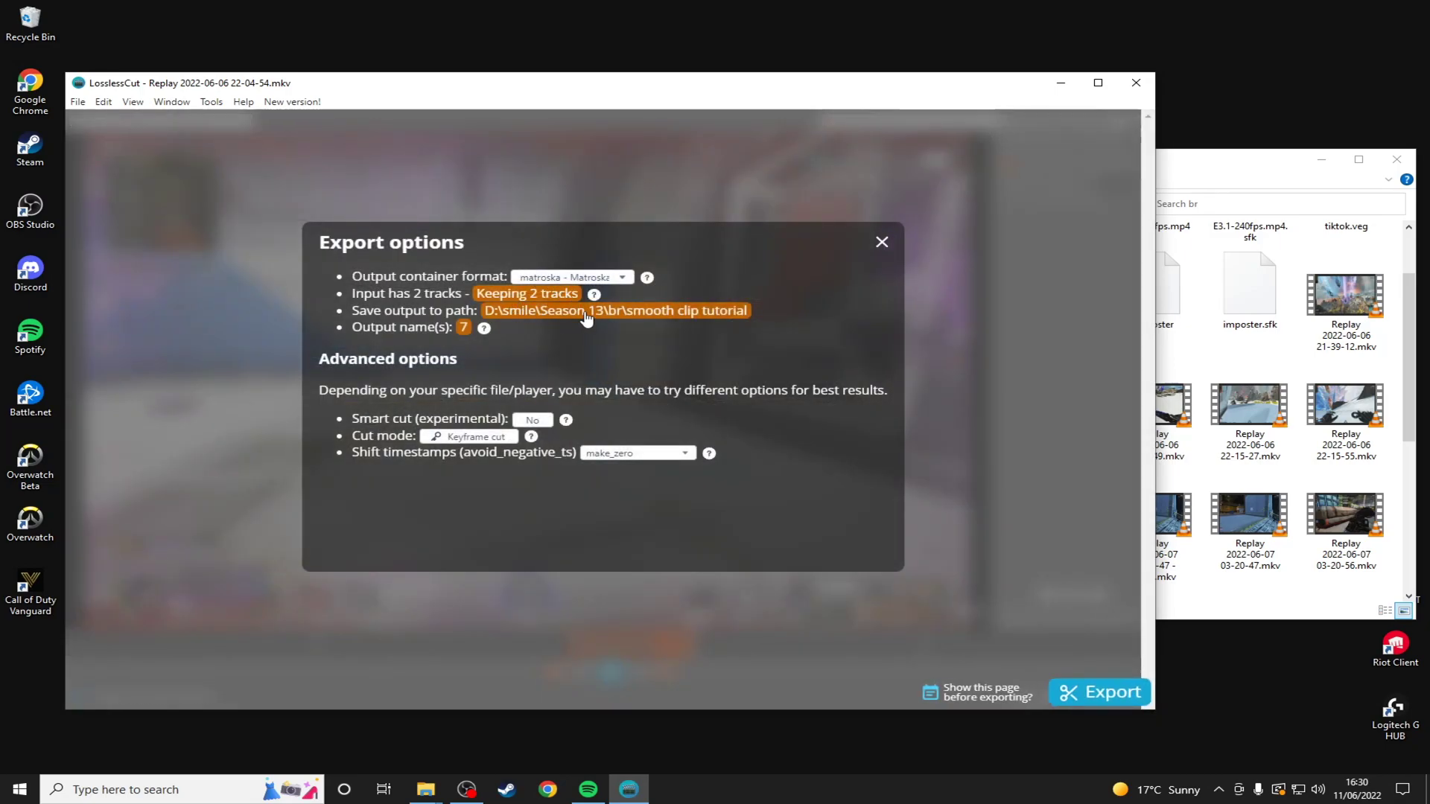
{"action": "left_click", "coordinate": [587, 318]}
{"action": "right_click", "coordinate": [193, 223]}
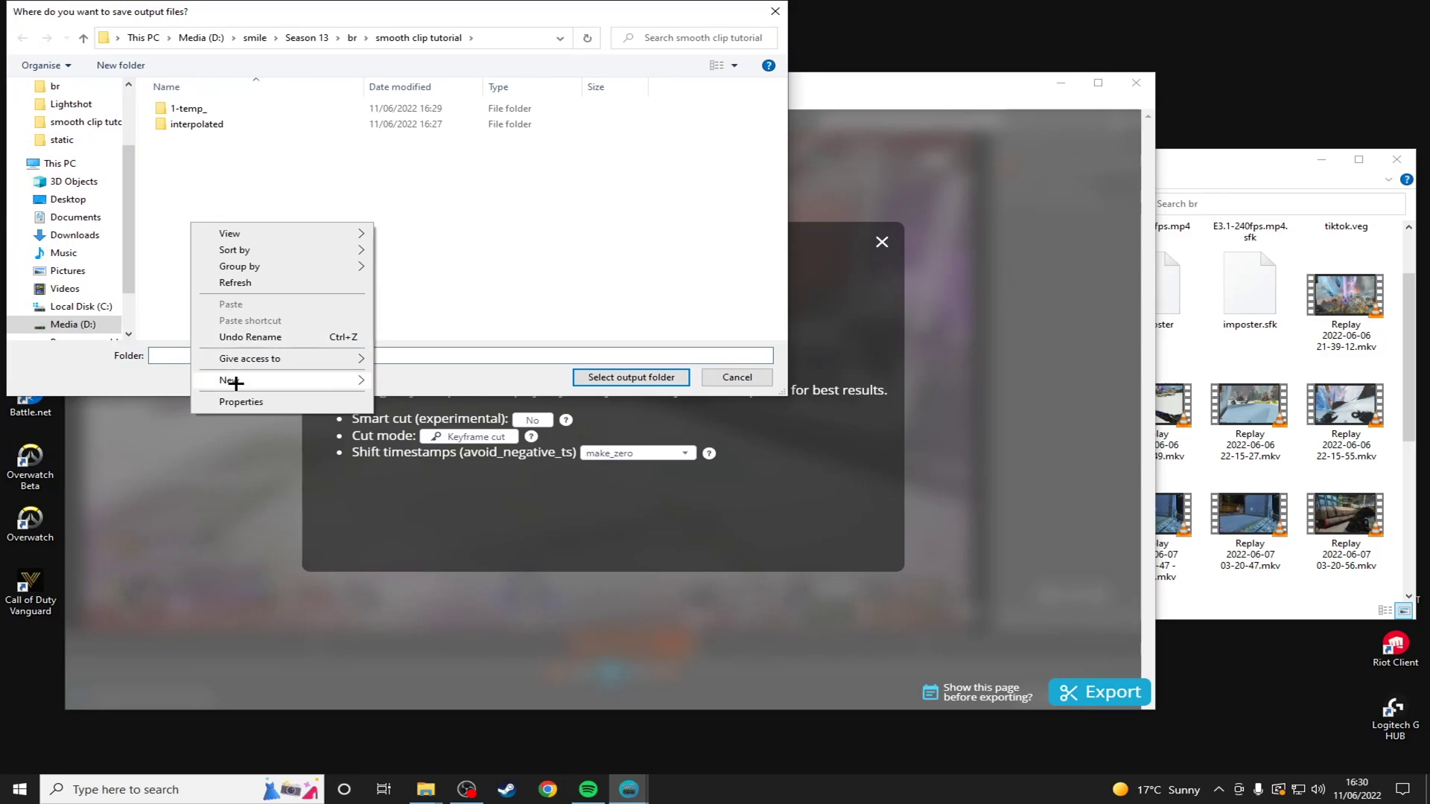
{"action": "mouse_move", "coordinate": [234, 381]}
{"action": "left_click", "coordinate": [406, 378]}
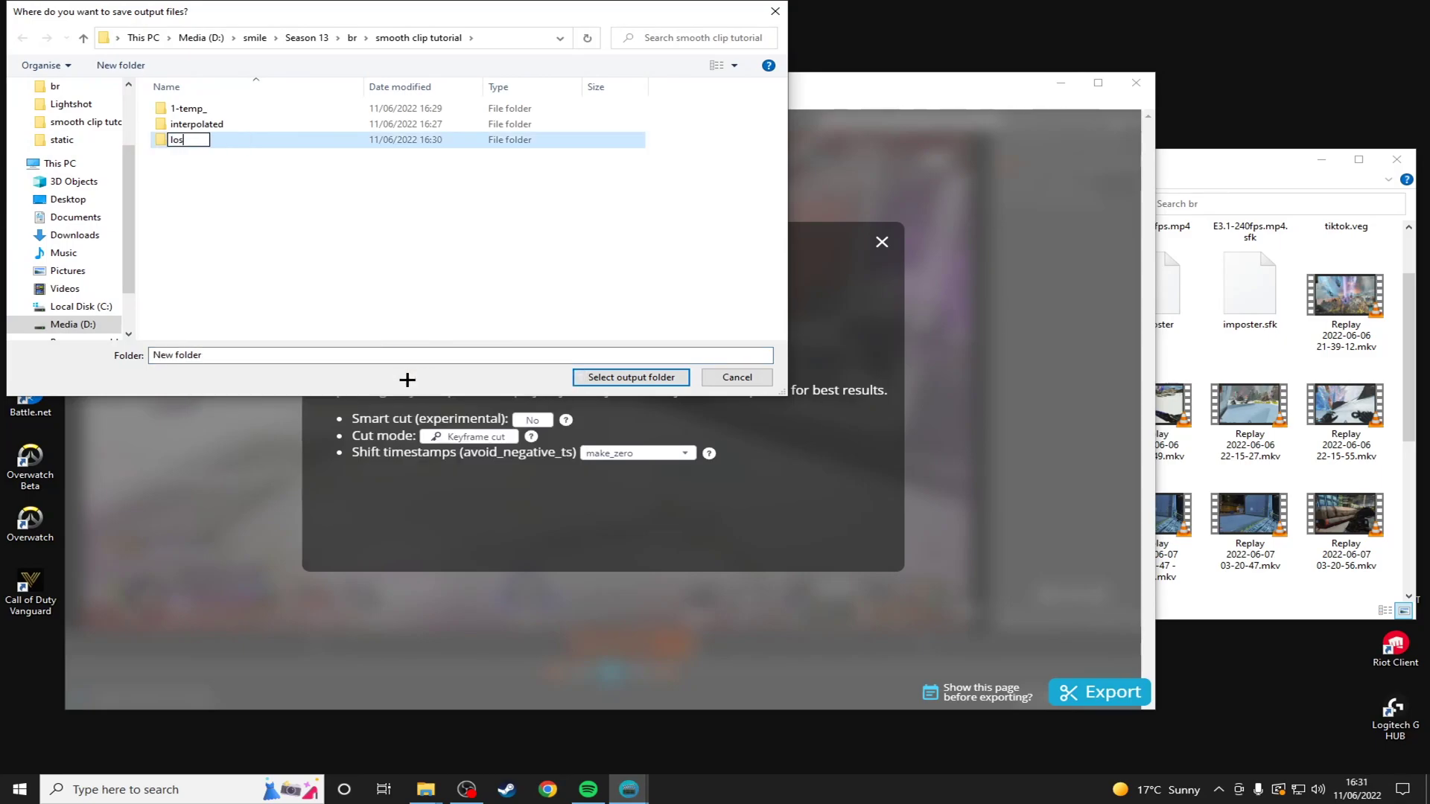
{"action": "type", "text": "sless cut"}
{"action": "key", "text": "Return"}
{"action": "key", "text": "Return"}
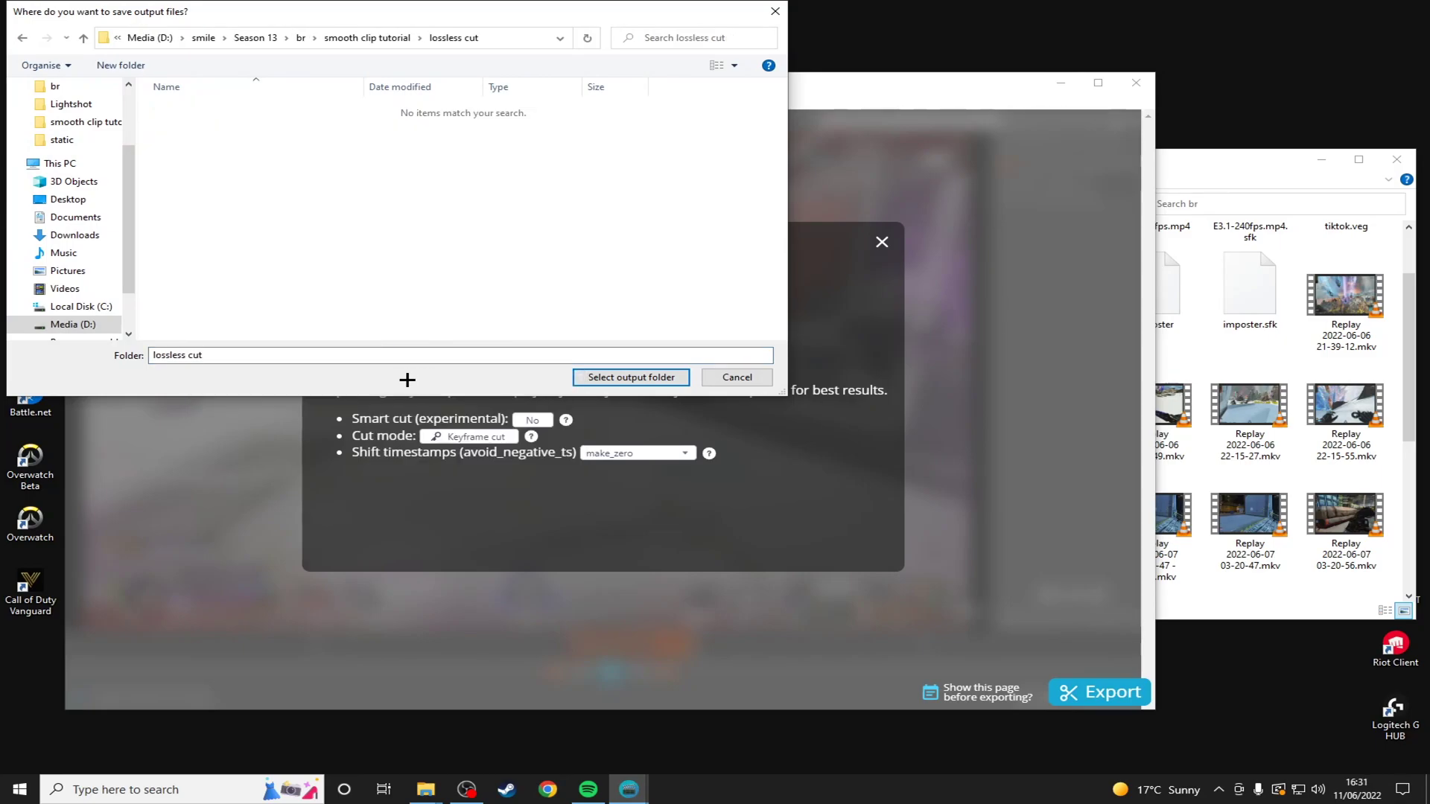
{"action": "left_click", "coordinate": [630, 377]}
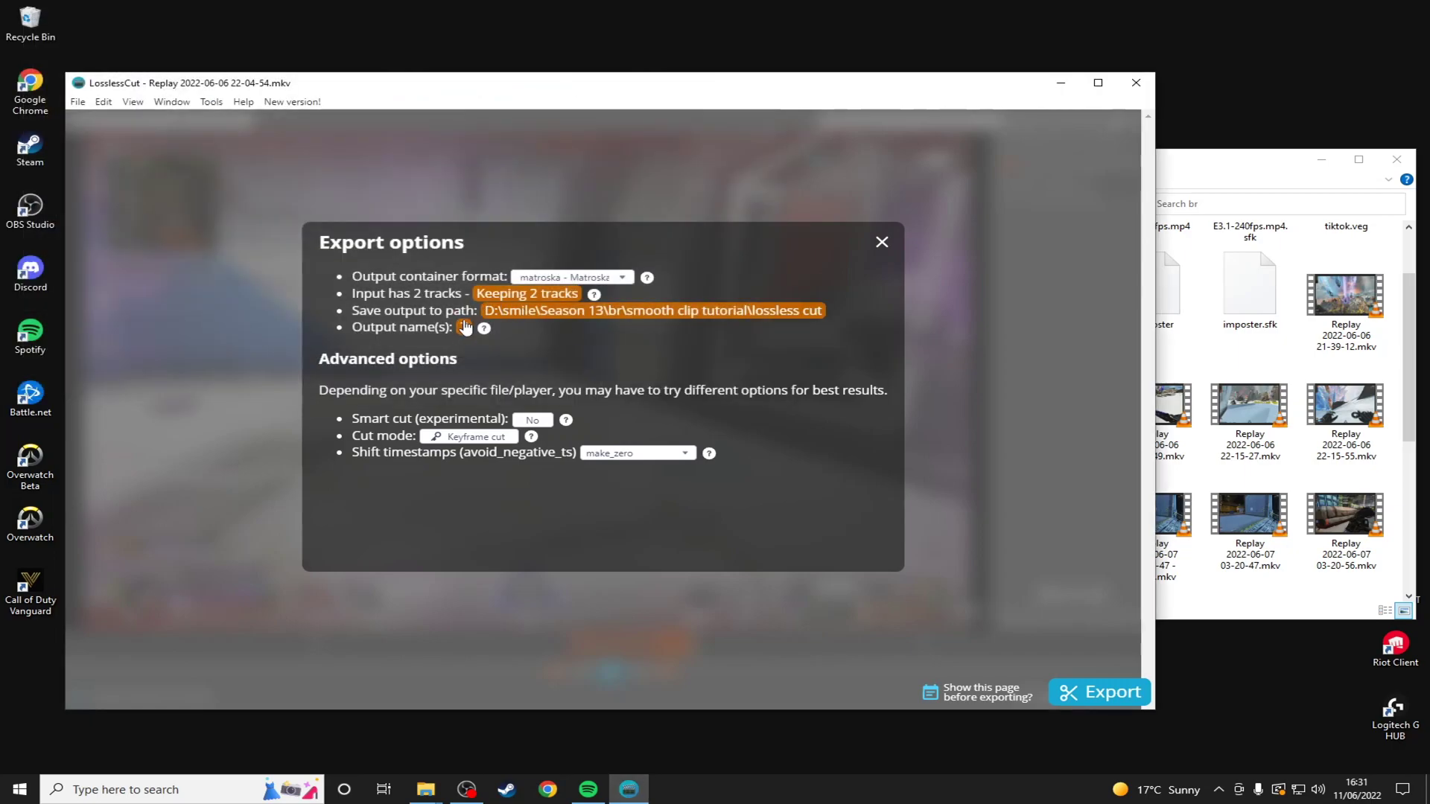
- Name the output 'test', set the format to MP4, and export the segment
{"action": "left_click", "coordinate": [463, 327]}
{"action": "key", "text": "ctrl+a"}
{"action": "type", "text": "t"}
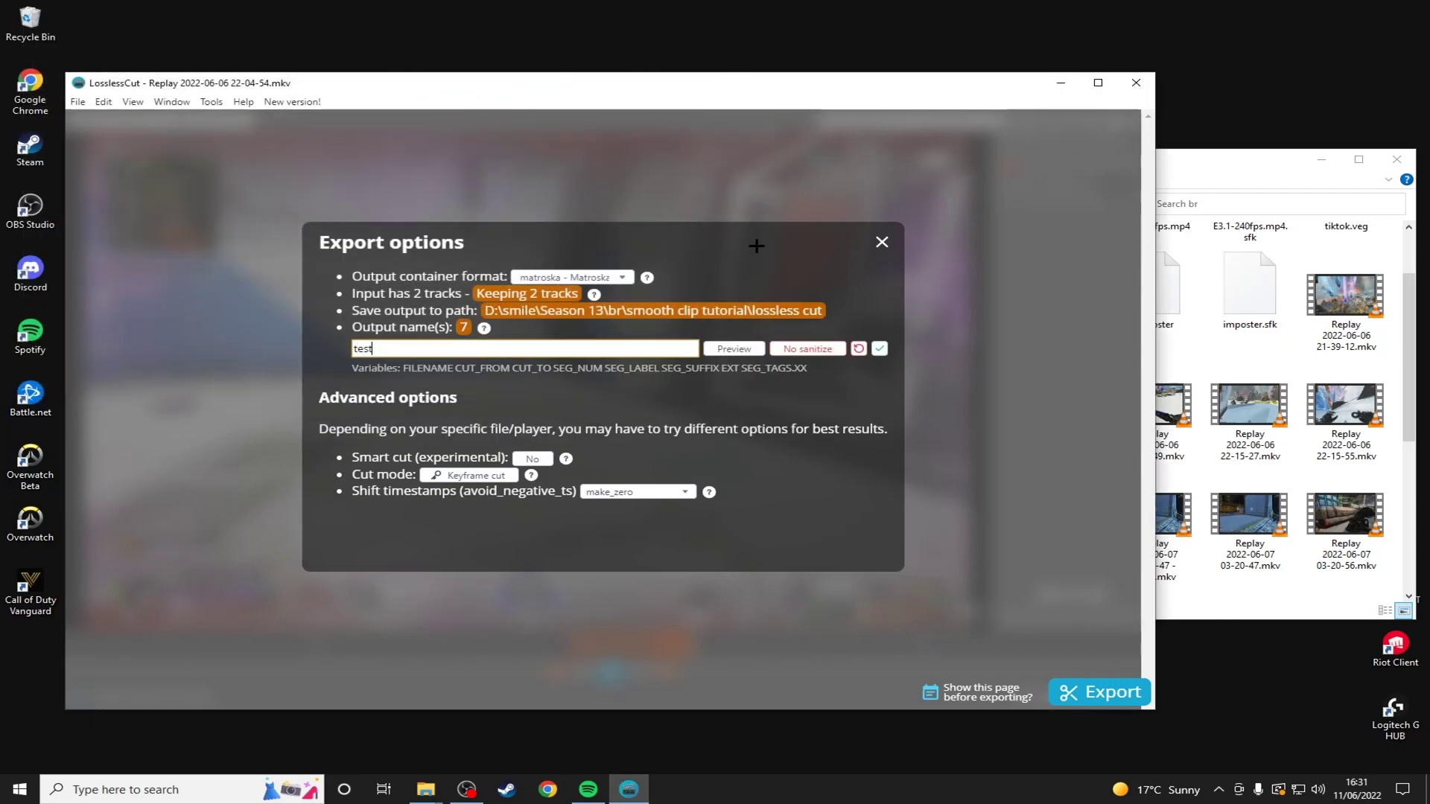
{"action": "left_click", "coordinate": [621, 278]}
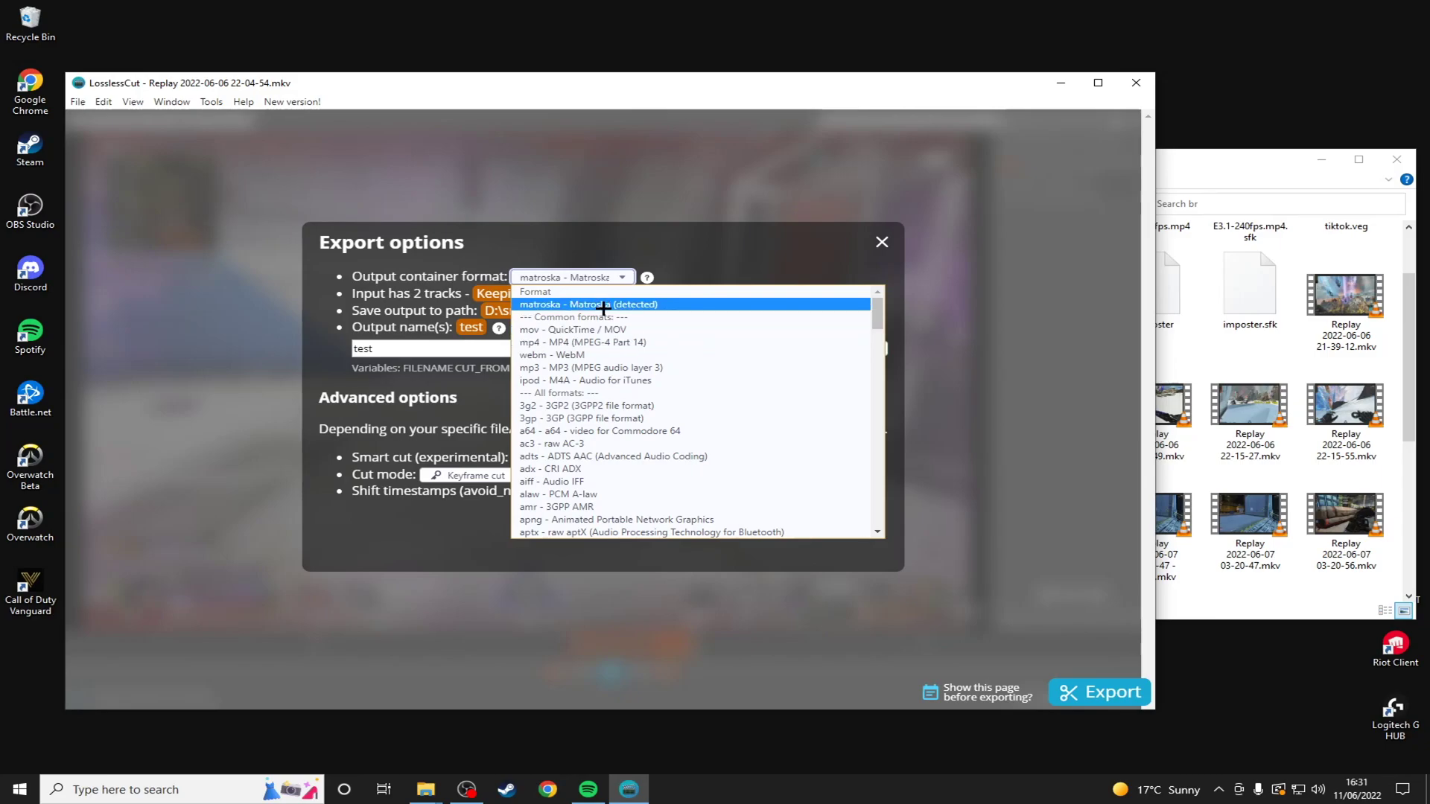
{"action": "left_click", "coordinate": [572, 342]}
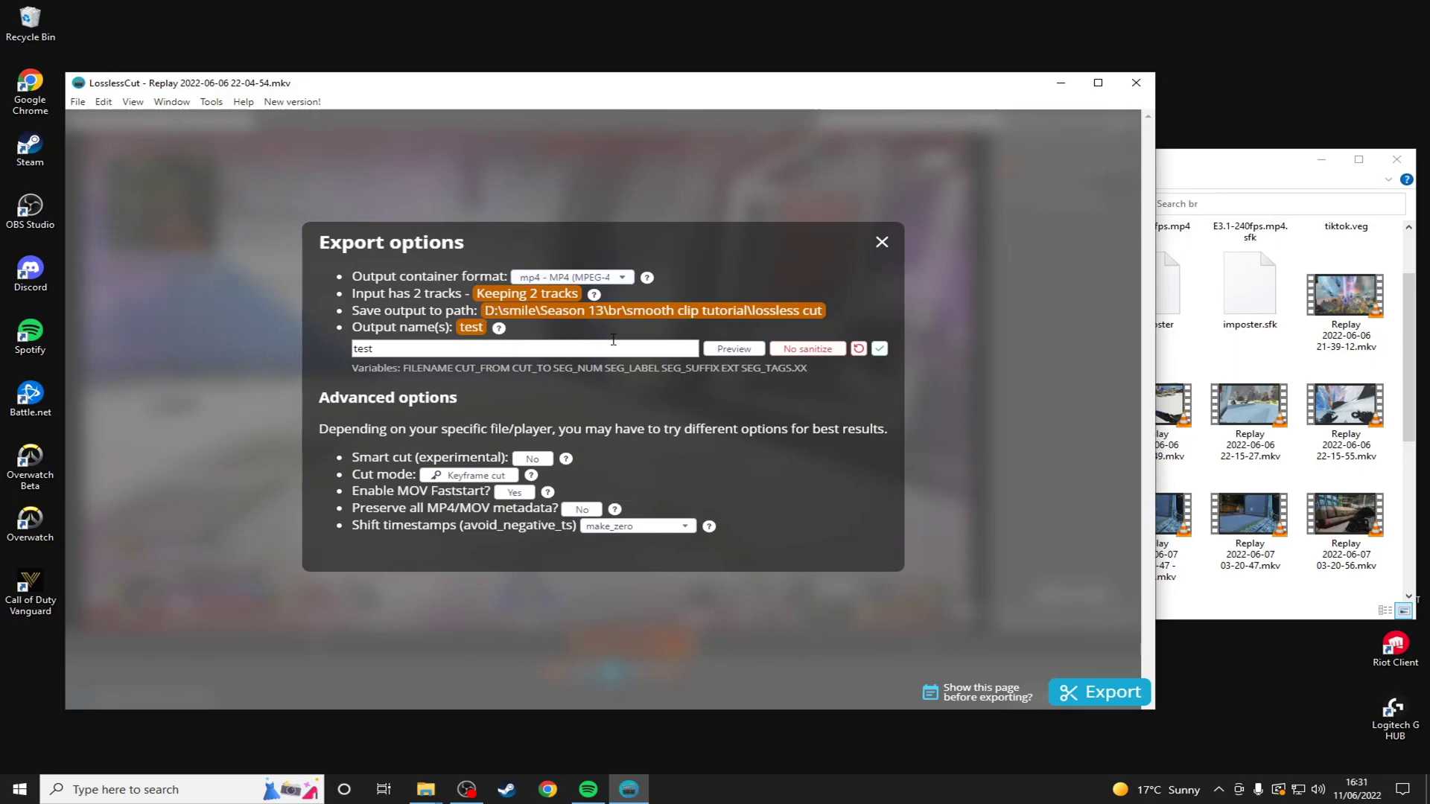
{"action": "left_click", "coordinate": [1115, 699]}
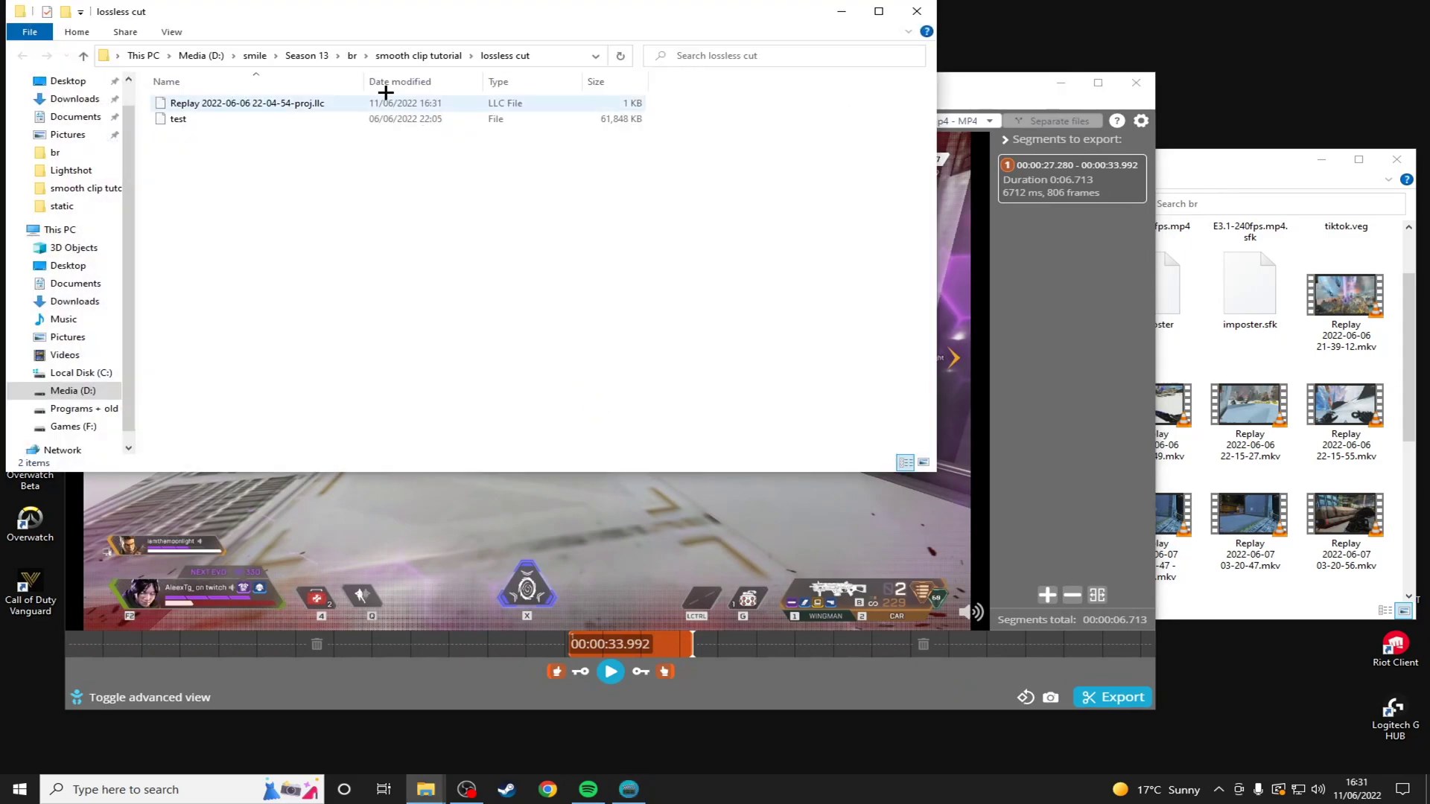
- Show the exported test file in its lossless cut folder, then close that window
{"action": "left_click", "coordinate": [344, 180]}
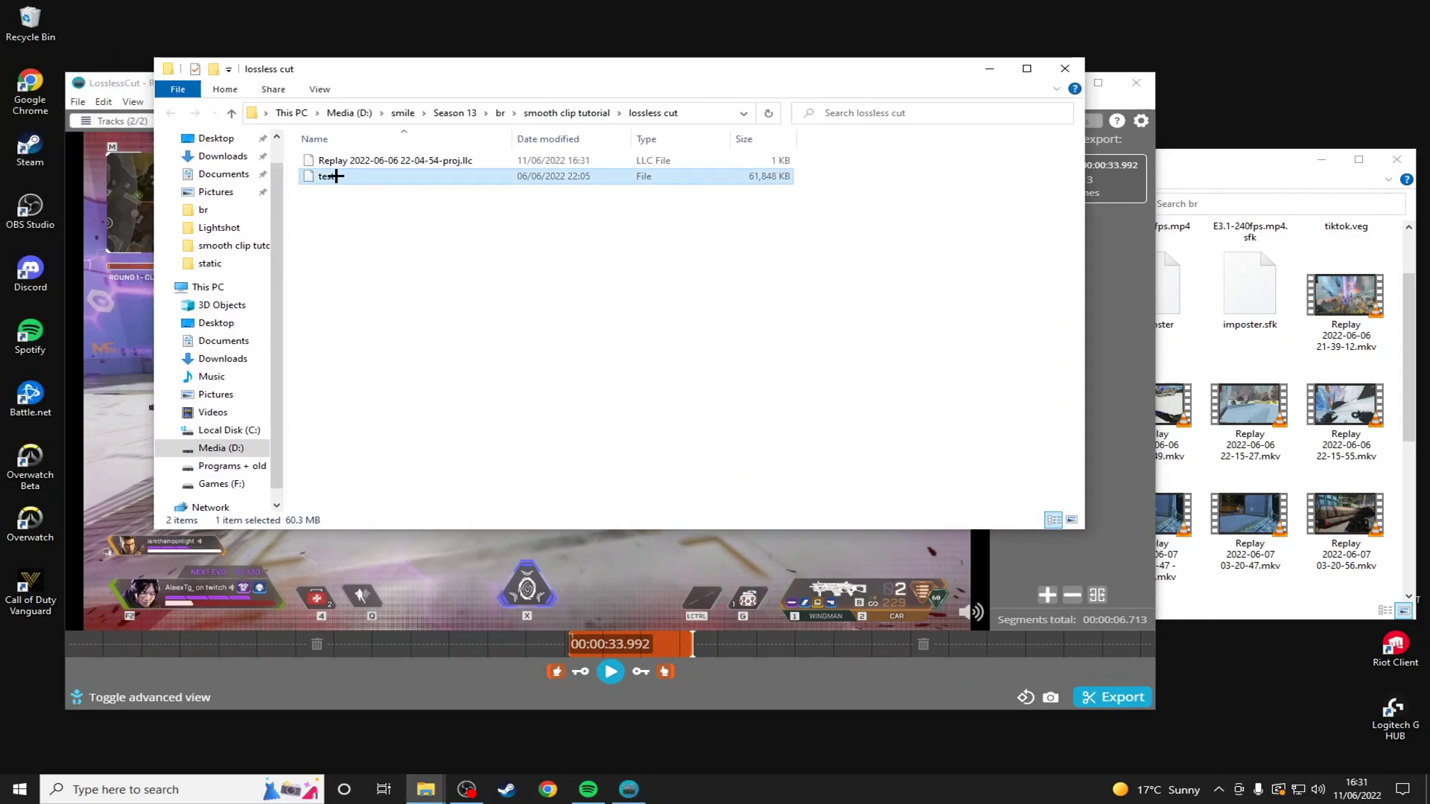
{"action": "left_click_drag", "start_coordinate": [379, 79], "coordinate": [372, 99]}
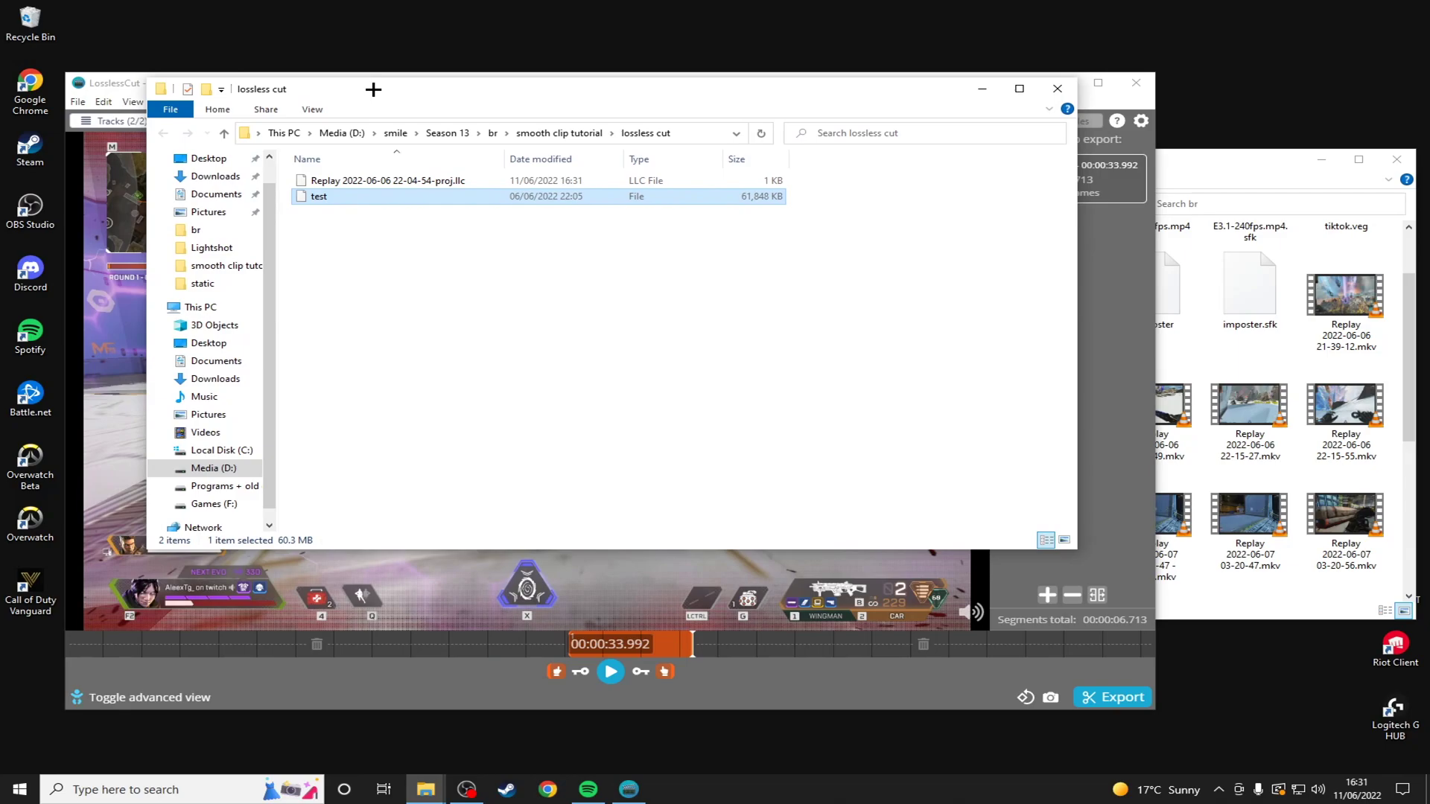
{"action": "left_click", "coordinate": [1057, 90]}
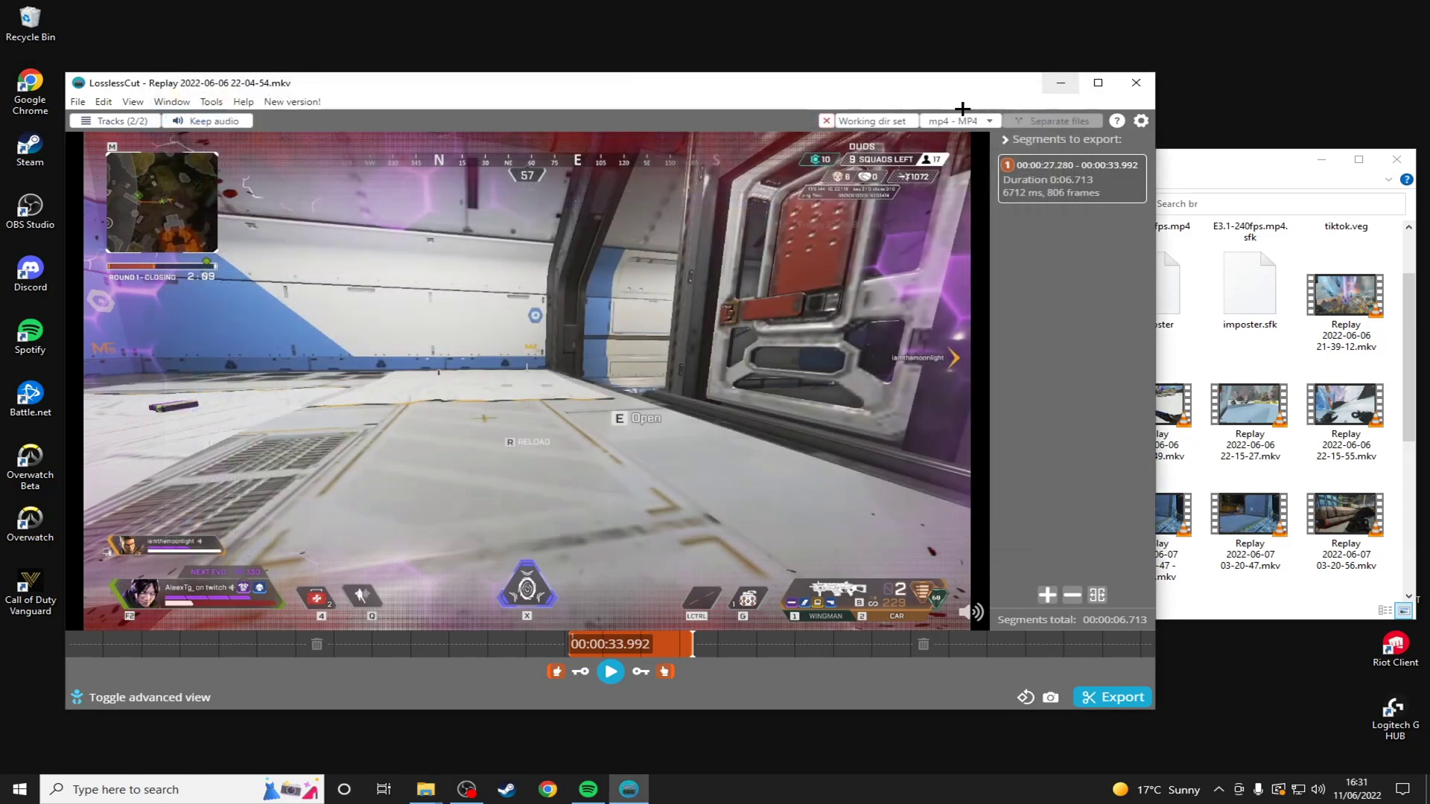
- Launch Flowframes from the desktop shortcut and position its window
{"action": "left_click_drag", "start_coordinate": [578, 89], "coordinate": [589, 94]}
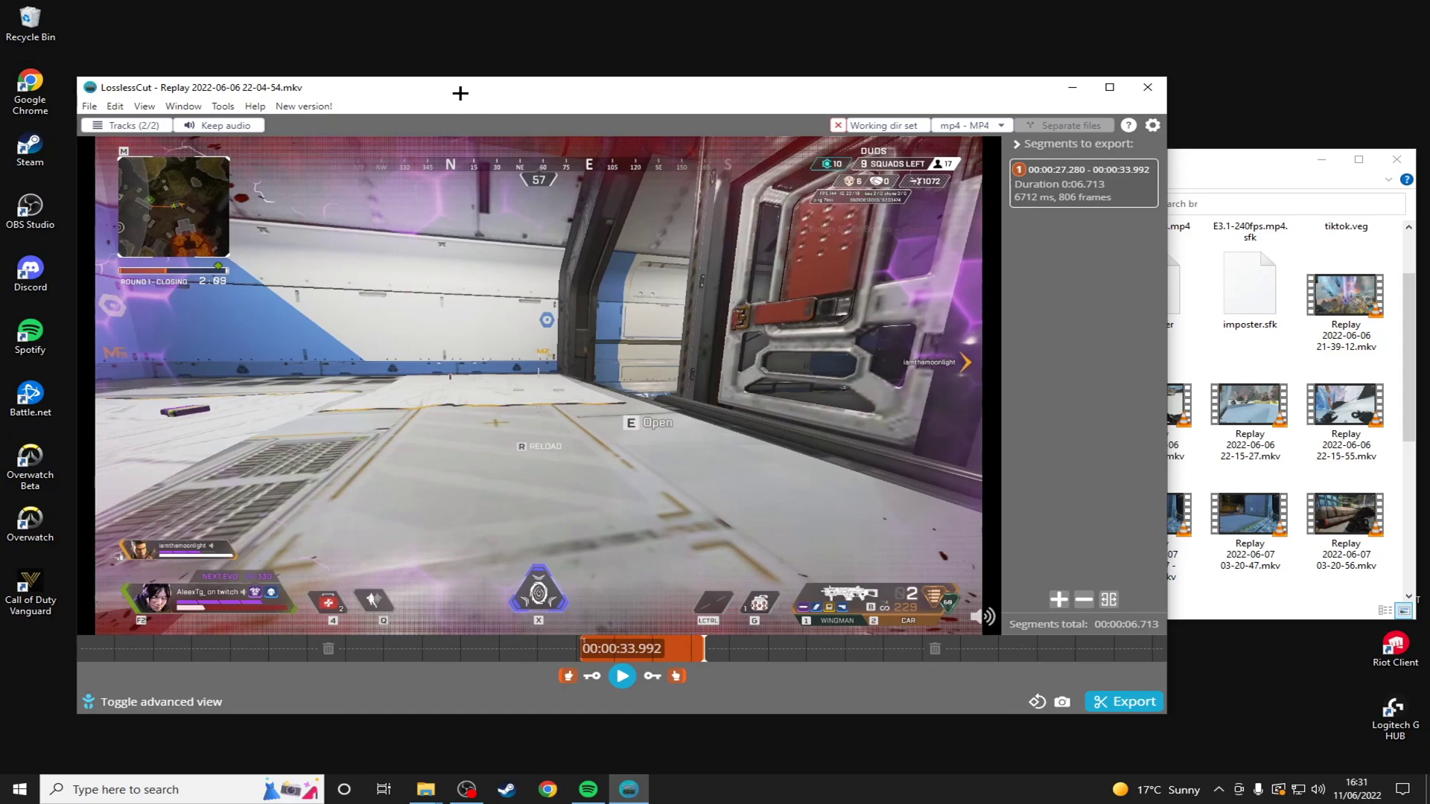
{"action": "left_click_drag", "start_coordinate": [456, 89], "coordinate": [463, 90]}
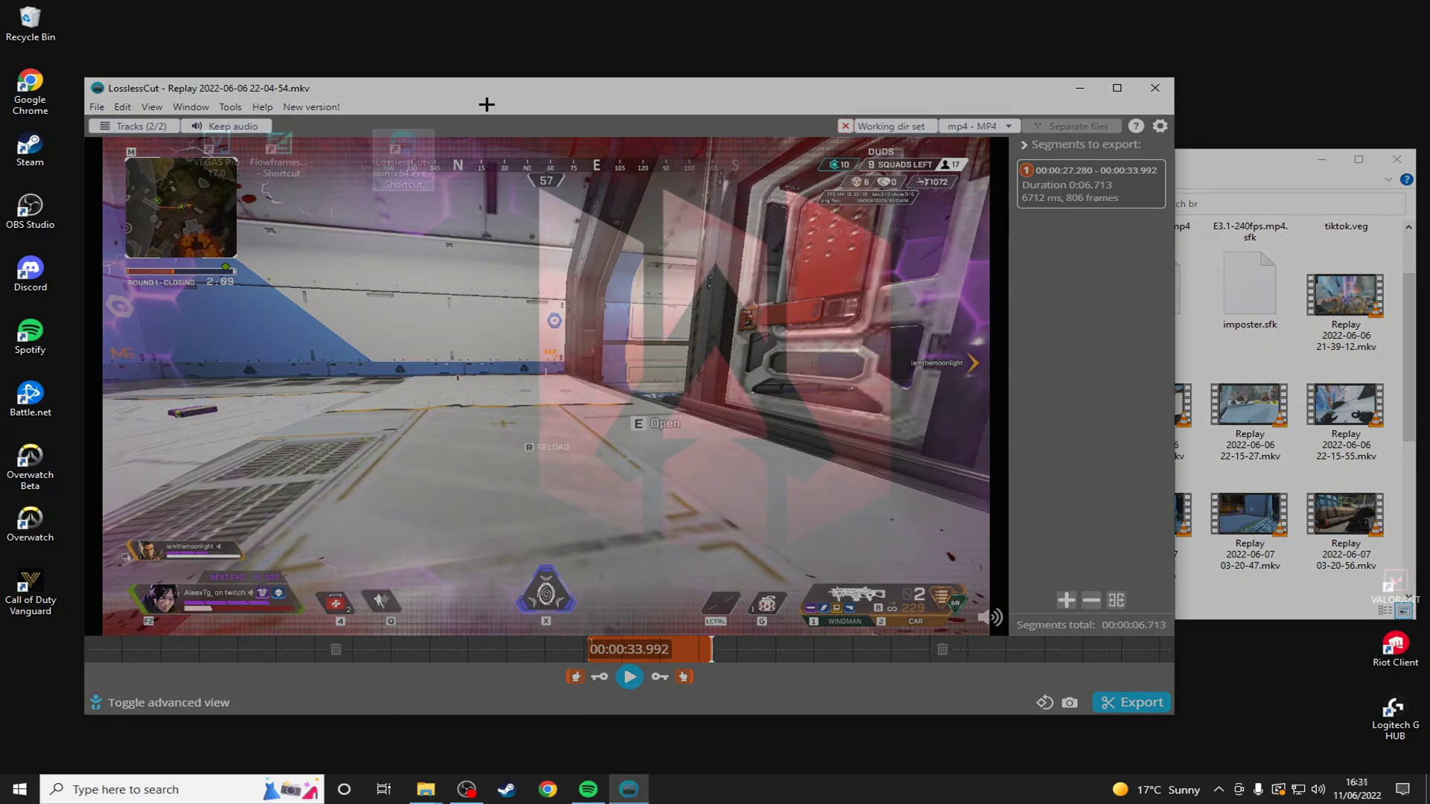
{"action": "double_click", "coordinate": [279, 151]}
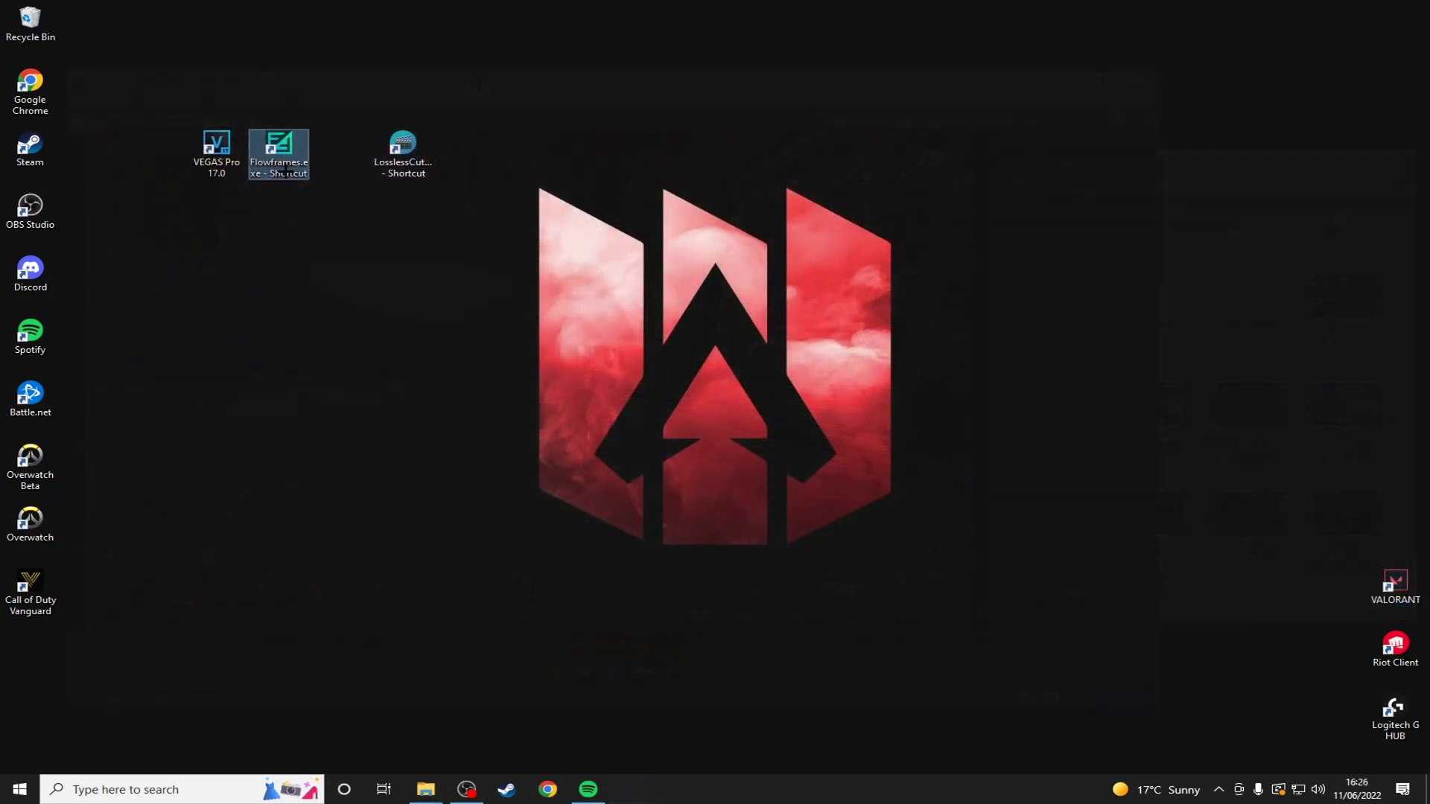
{"action": "left_click_drag", "start_coordinate": [557, 199], "coordinate": [498, 217]}
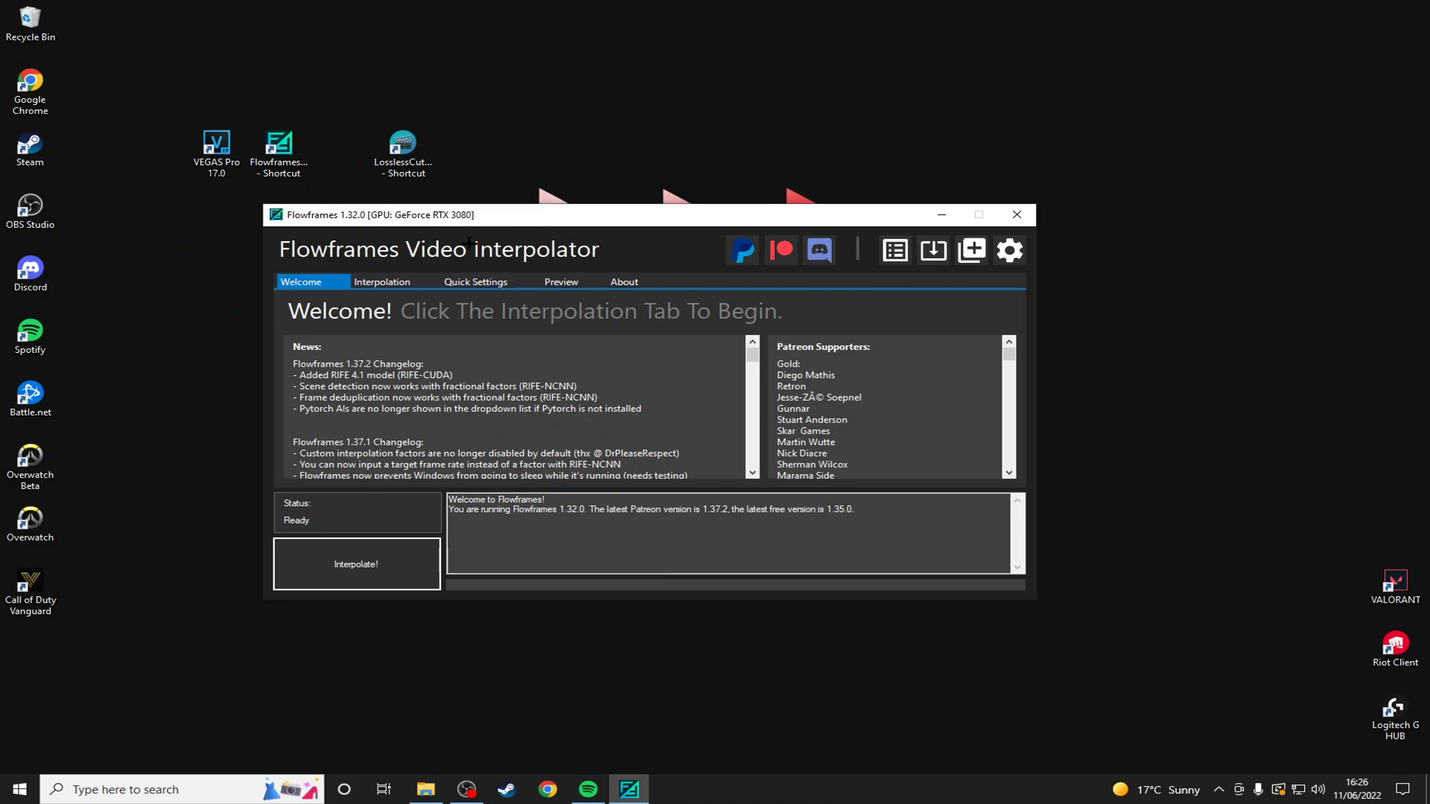
- On the Interpolation tab, browse to smooth clip tutorial and load file 1 as input
{"action": "left_click", "coordinate": [372, 279]}
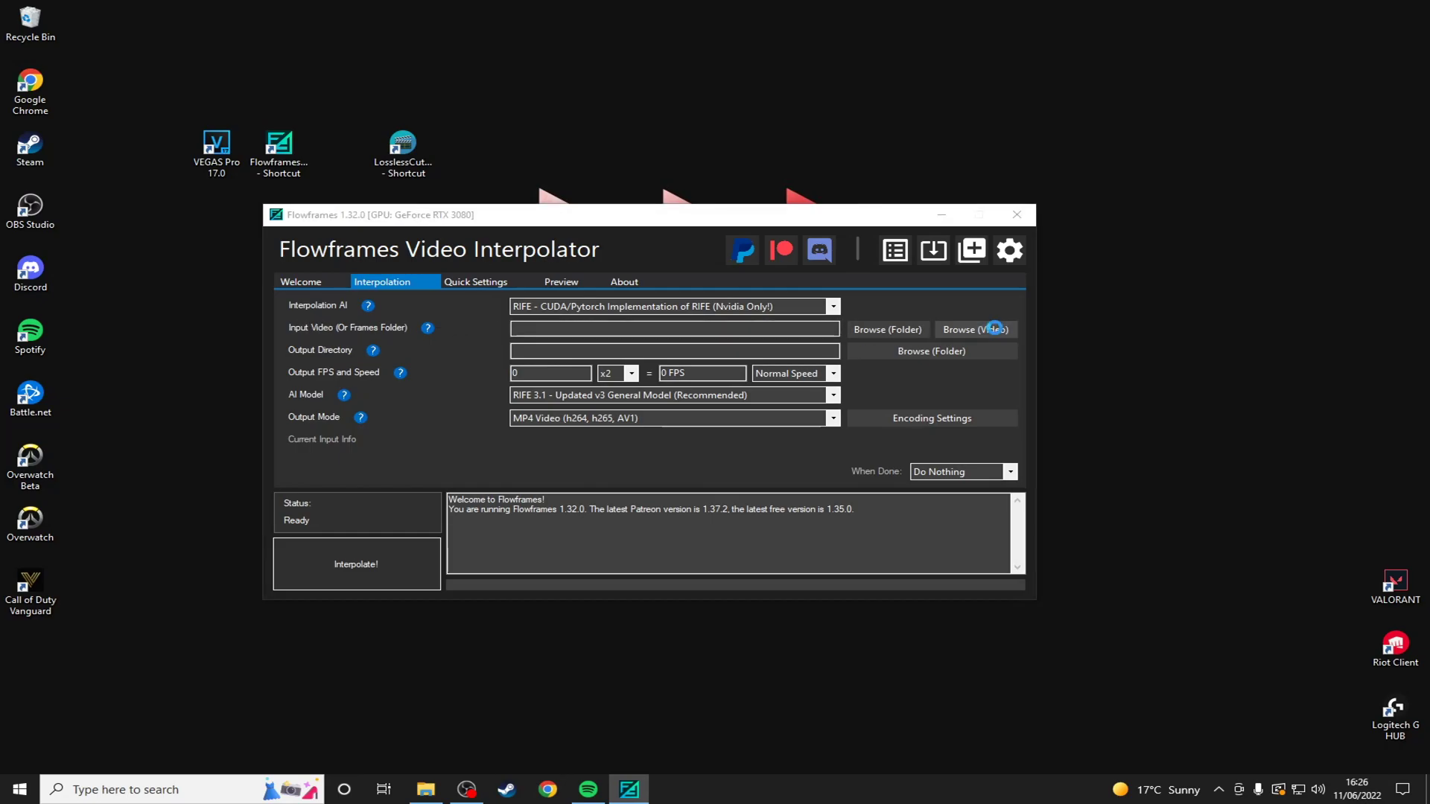
{"action": "left_click", "coordinate": [984, 329]}
{"action": "left_click", "coordinate": [625, 264]}
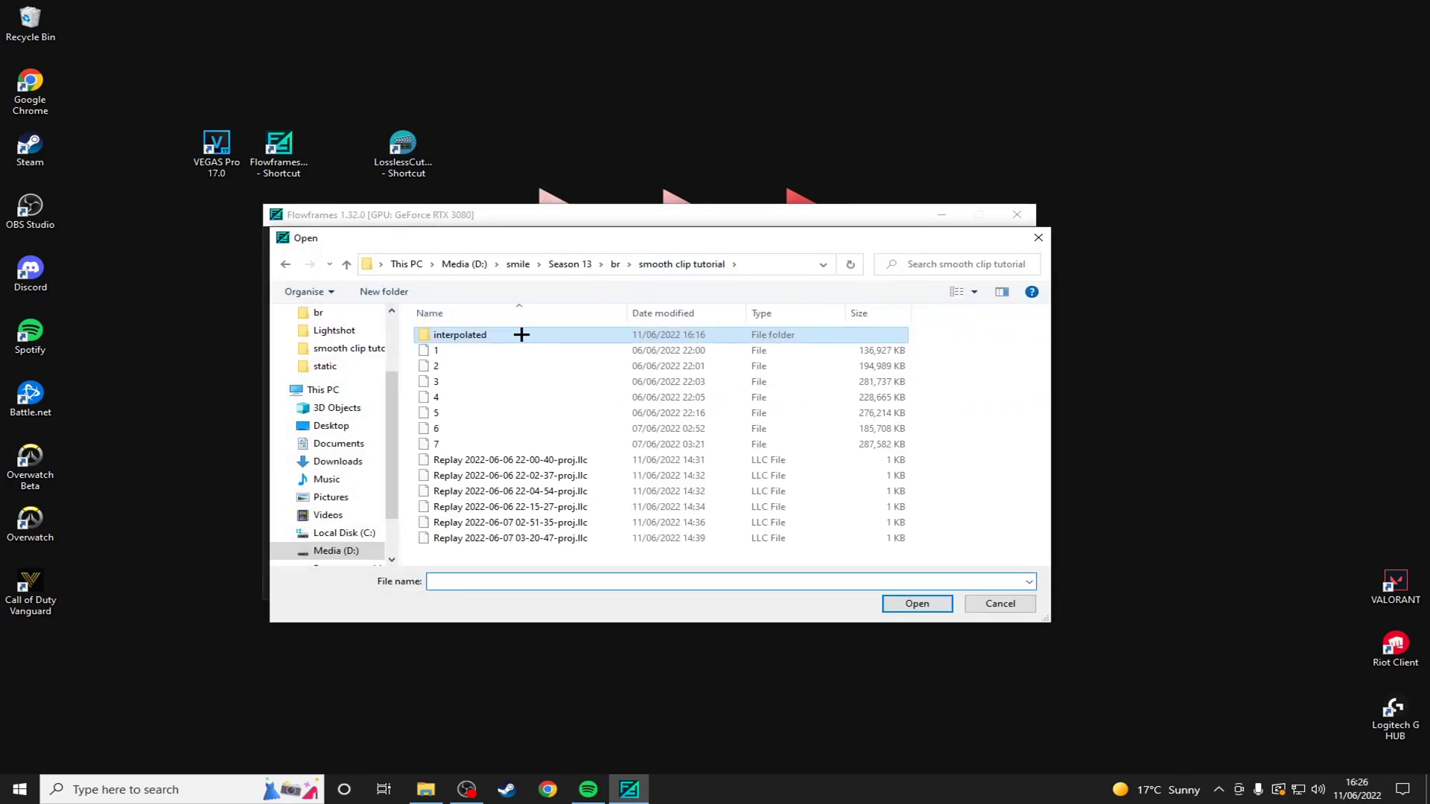
{"action": "double_click", "coordinate": [439, 352]}
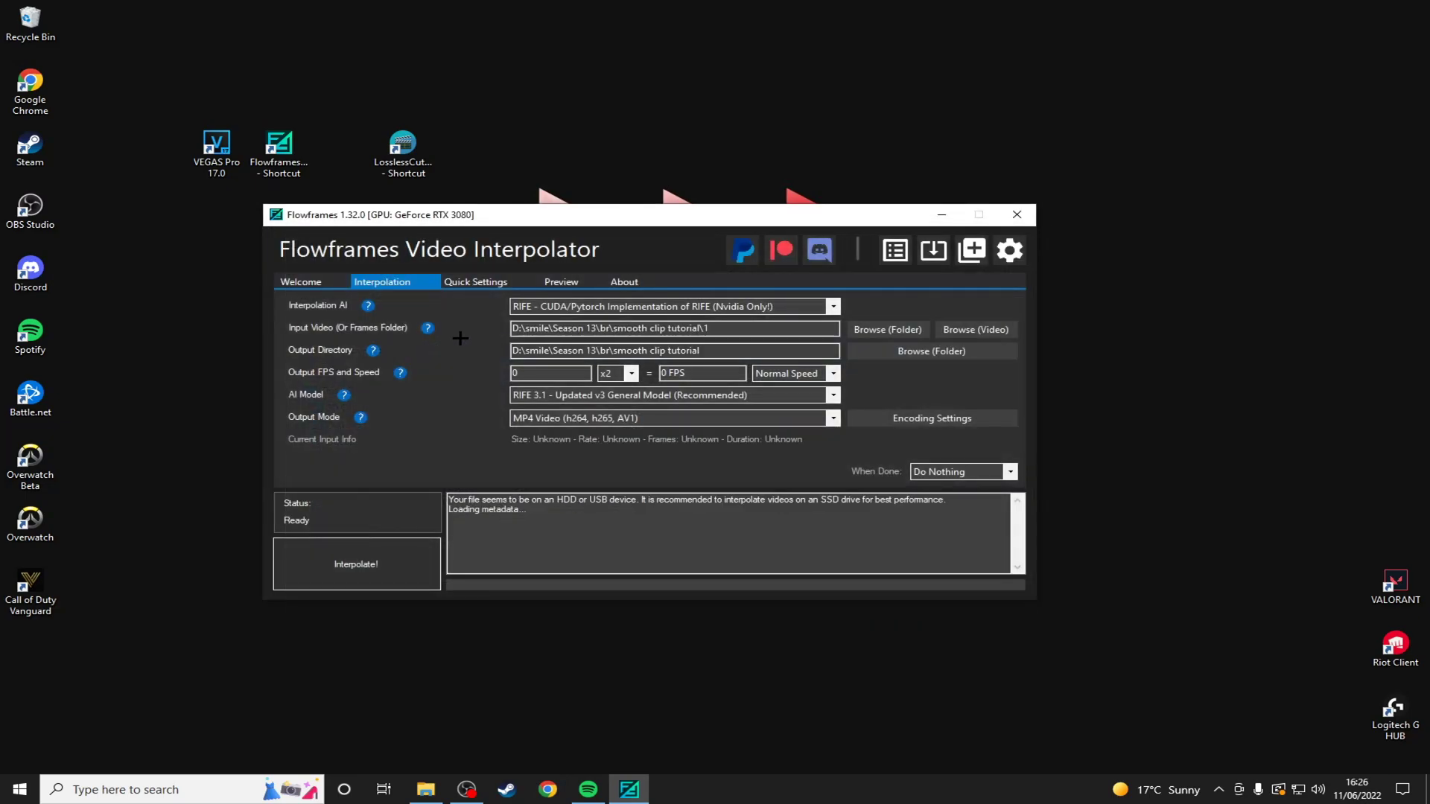
- Browse into smooth clip tutorial\interpolated, create a folder named 'test', and select it for output
{"action": "left_click", "coordinate": [920, 360]}
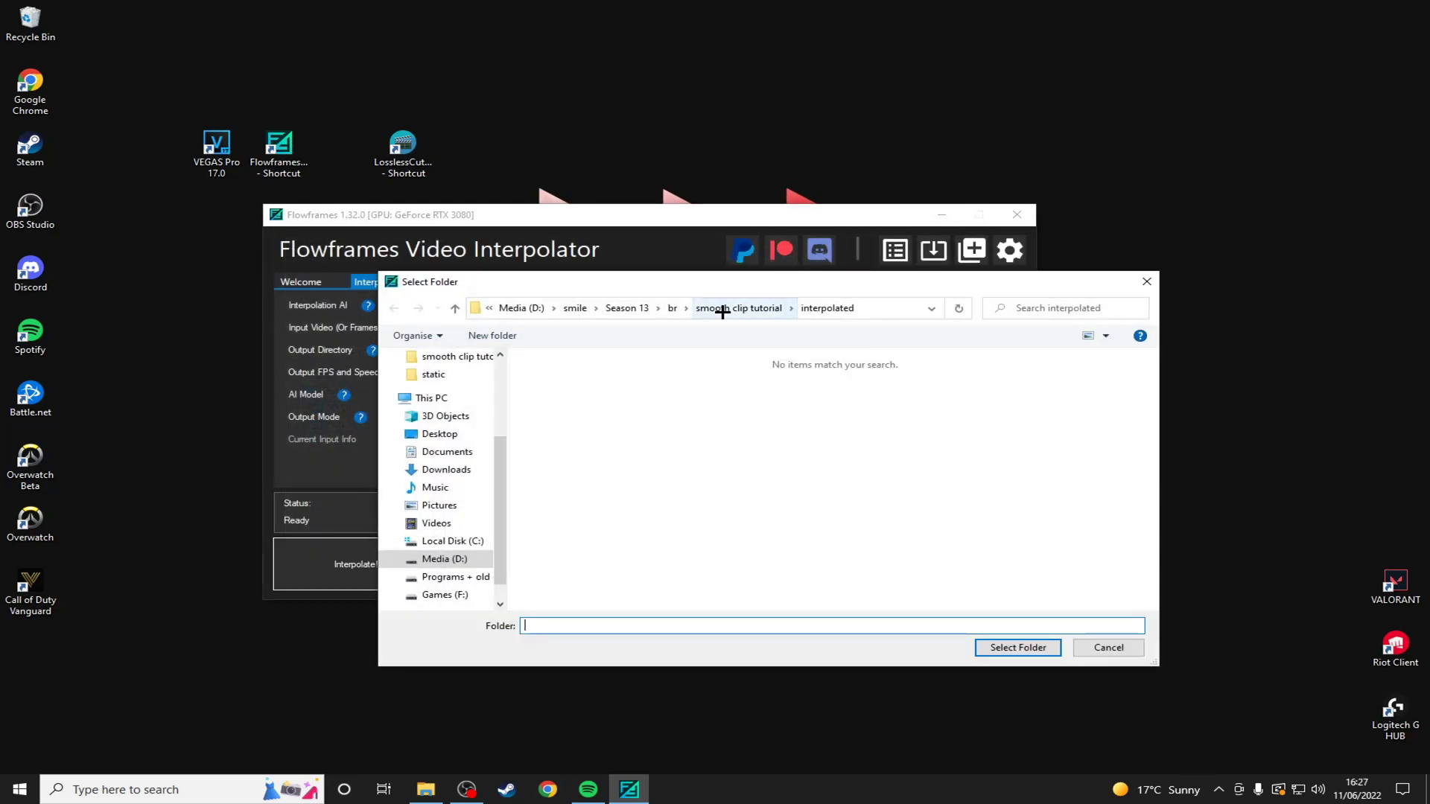
{"action": "left_click", "coordinate": [721, 312]}
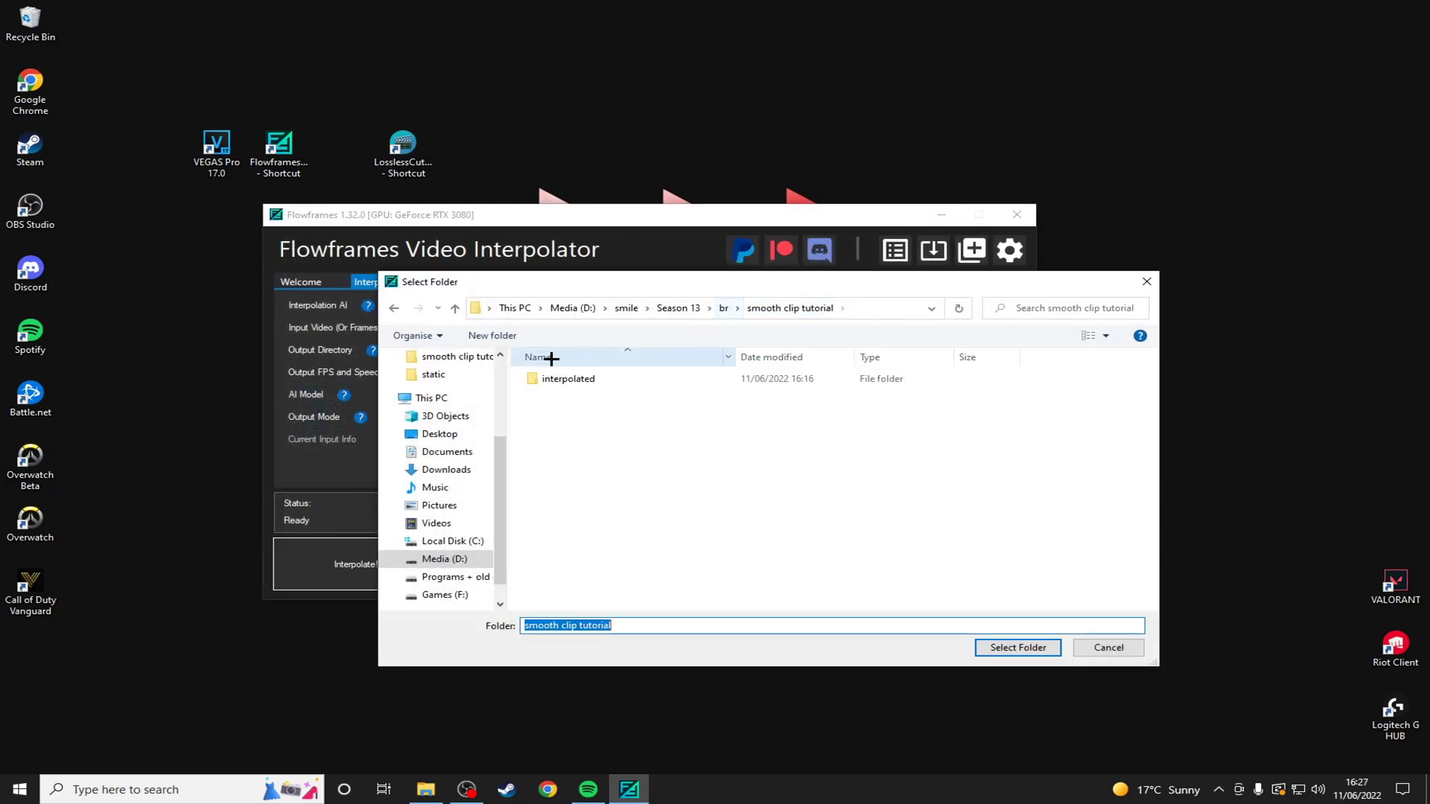
{"action": "double_click", "coordinate": [602, 380]}
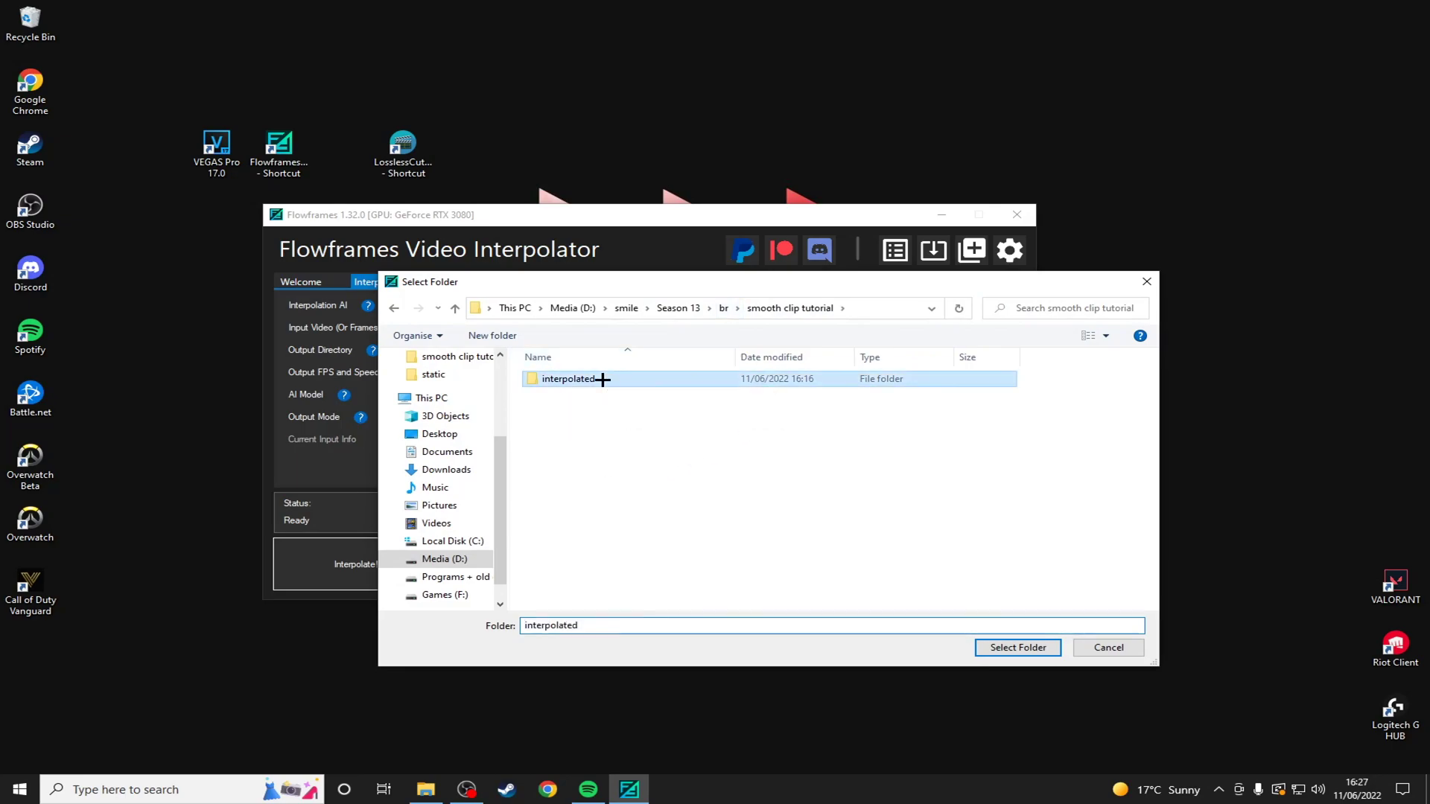
{"action": "right_click", "coordinate": [593, 479]}
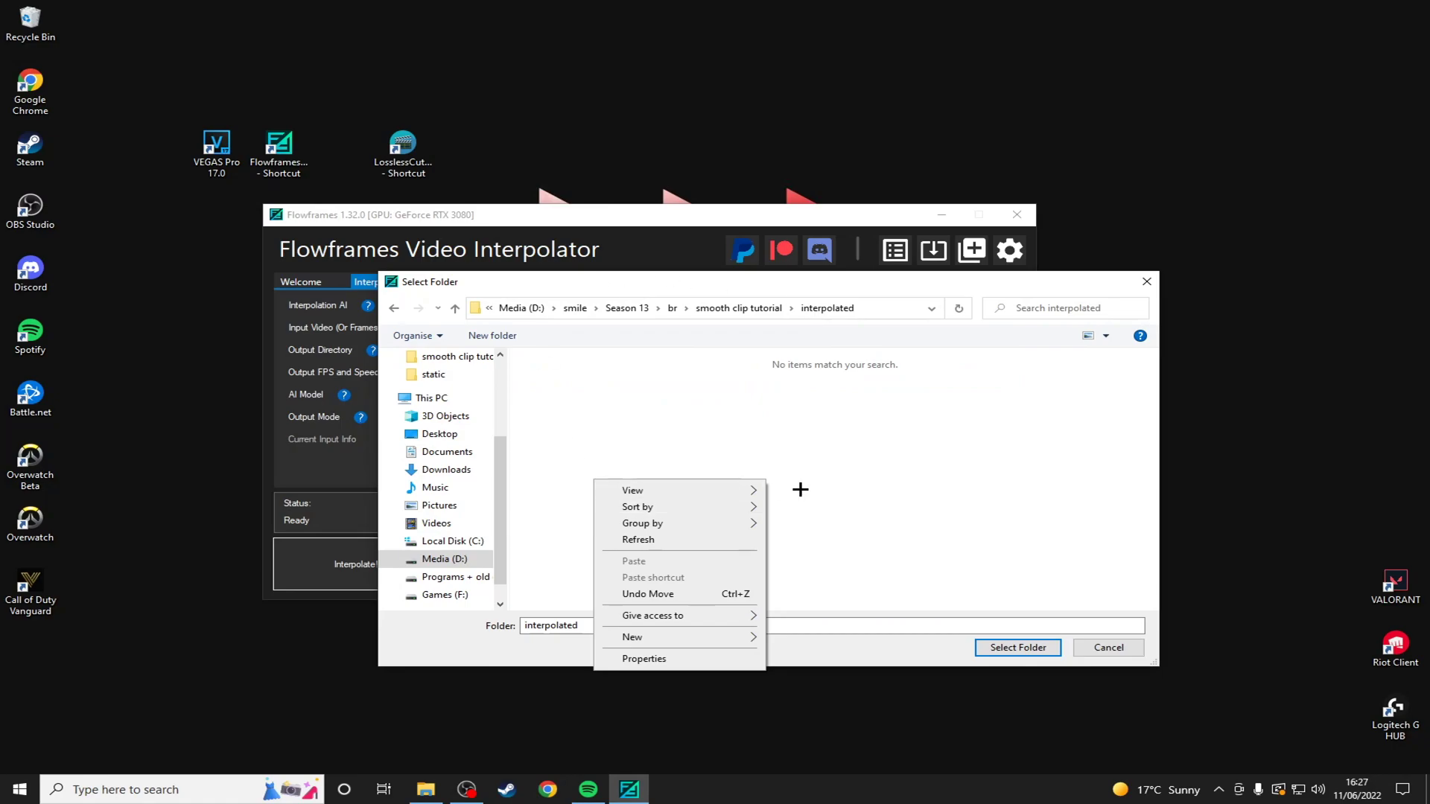
{"action": "mouse_move", "coordinate": [716, 635]}
{"action": "left_click", "coordinate": [838, 638]}
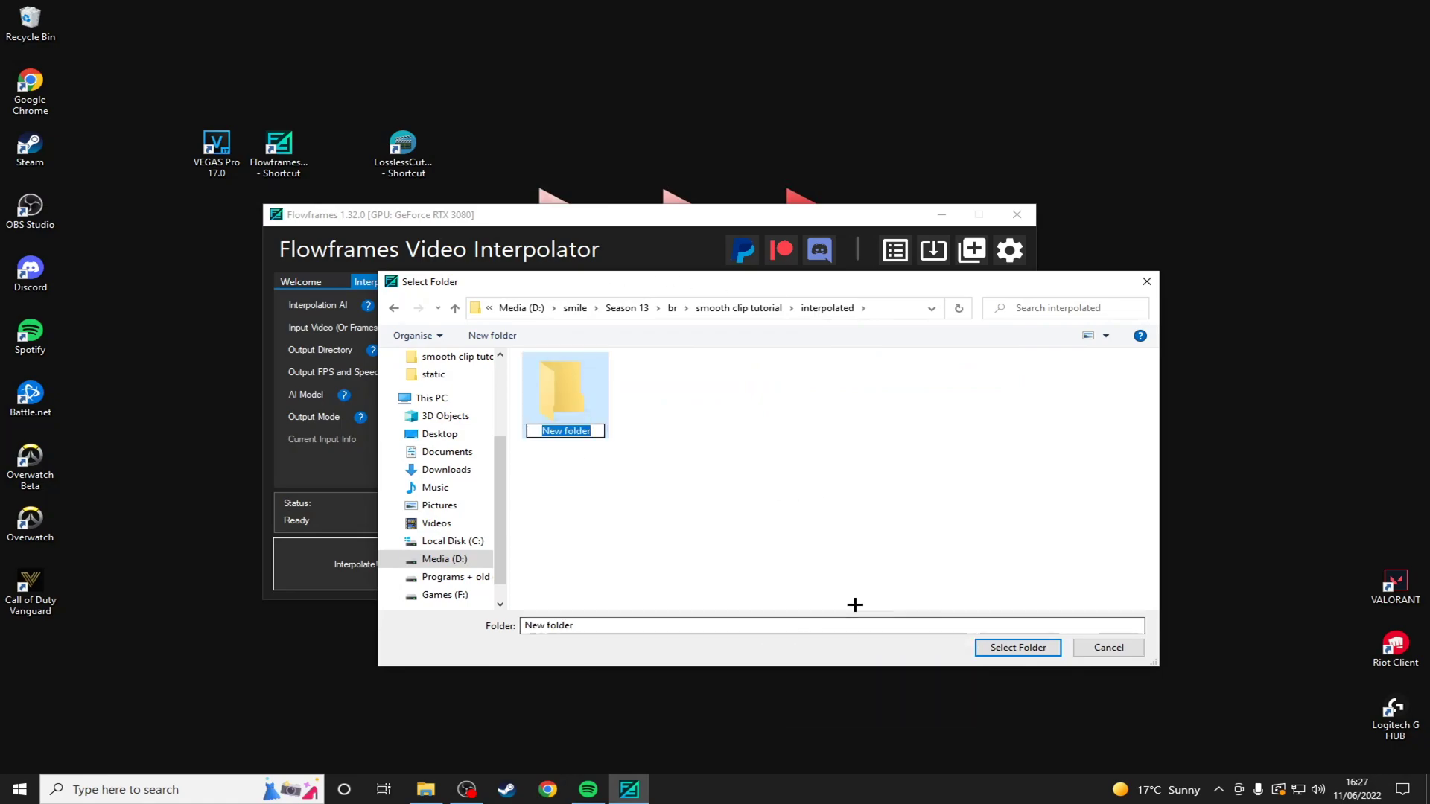
{"action": "type", "text": "test"}
{"action": "key", "text": "Return"}
{"action": "double_click", "coordinate": [583, 416]}
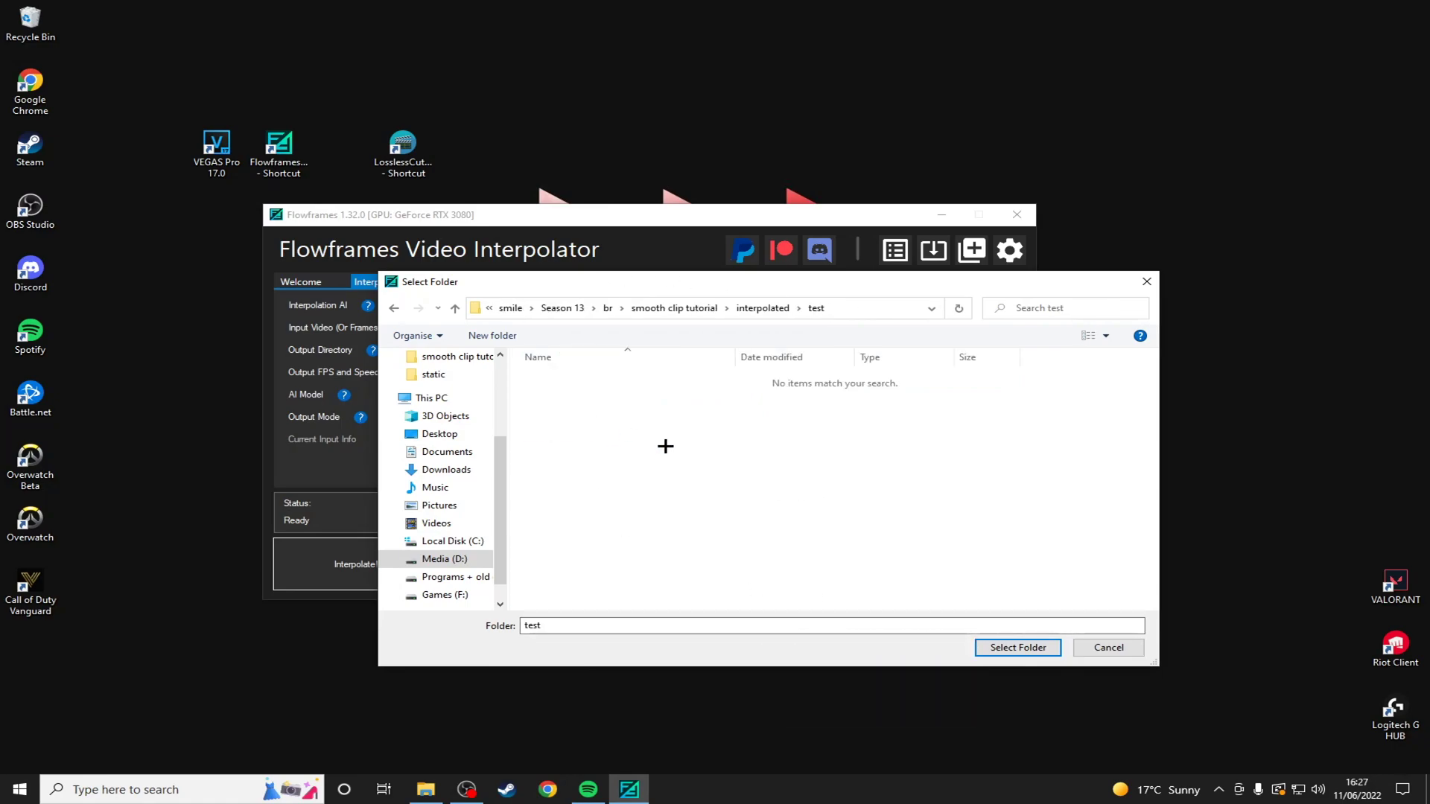
{"action": "left_click", "coordinate": [1017, 647]}
- Change Flowframes' interpolation multiplier to x4, turning the 120 FPS source into 480 FPS output
{"action": "left_click_drag", "start_coordinate": [666, 212], "coordinate": [648, 230]}
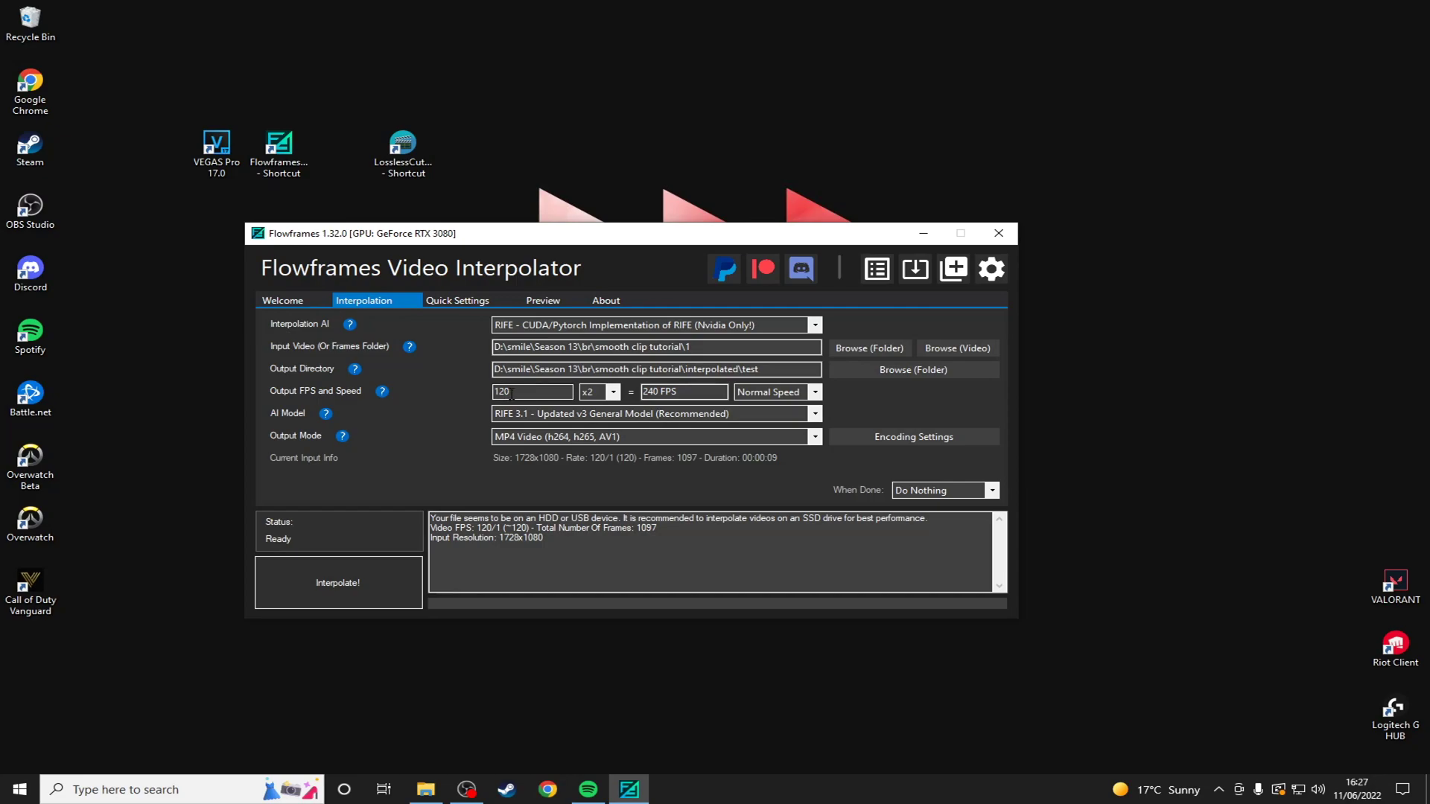
{"action": "left_click_drag", "start_coordinate": [514, 390], "coordinate": [494, 391]}
{"action": "left_click_drag", "start_coordinate": [512, 392], "coordinate": [489, 386]}
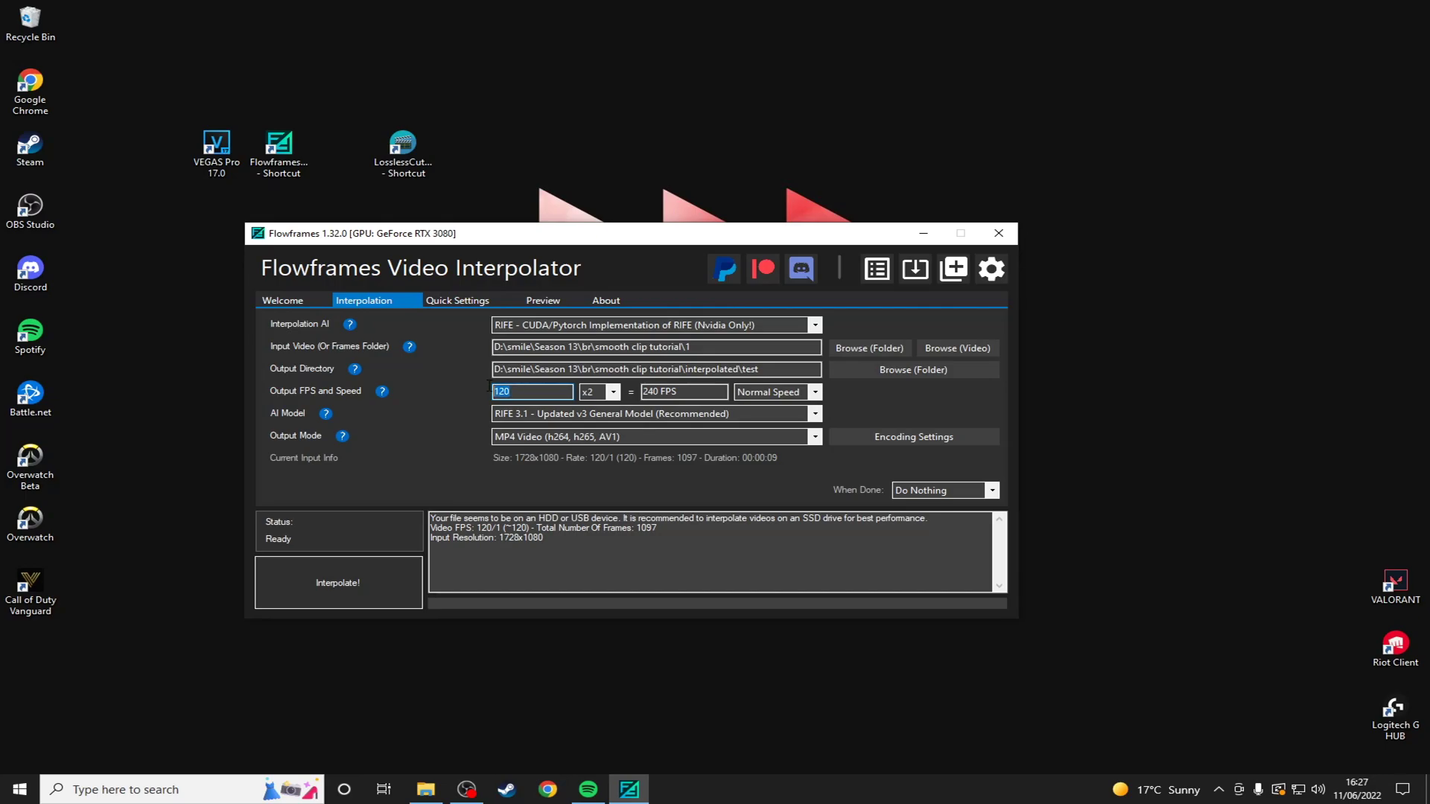
{"action": "left_click", "coordinate": [613, 391]}
{"action": "left_click", "coordinate": [604, 419]}
{"action": "key", "text": "Tab"}
{"action": "left_click", "coordinate": [613, 391]}
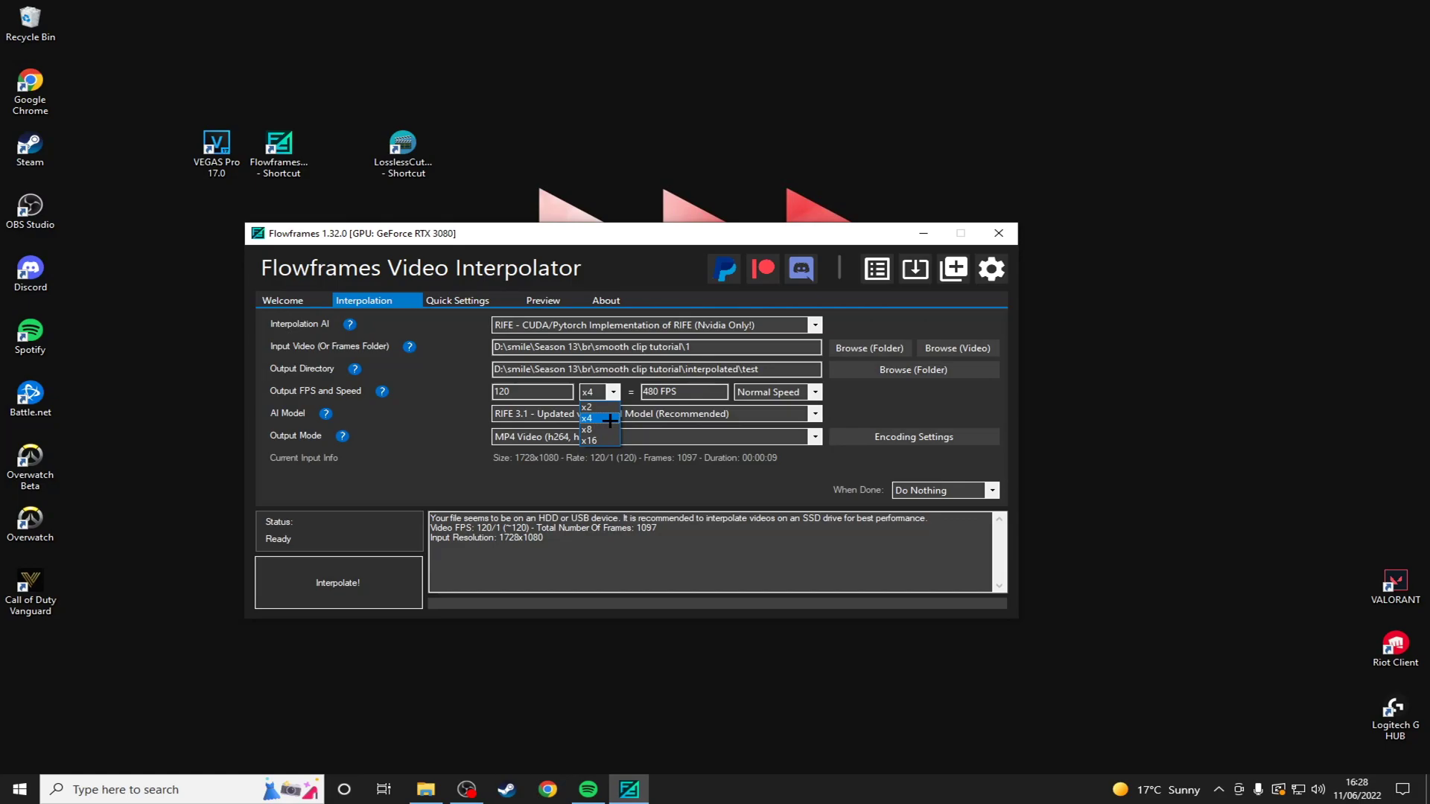
- Keep the x4 multiplier and run Flowframes' interpolation on the clip
{"action": "left_click", "coordinate": [610, 418]}
{"action": "left_click_drag", "start_coordinate": [667, 236], "coordinate": [644, 240]}
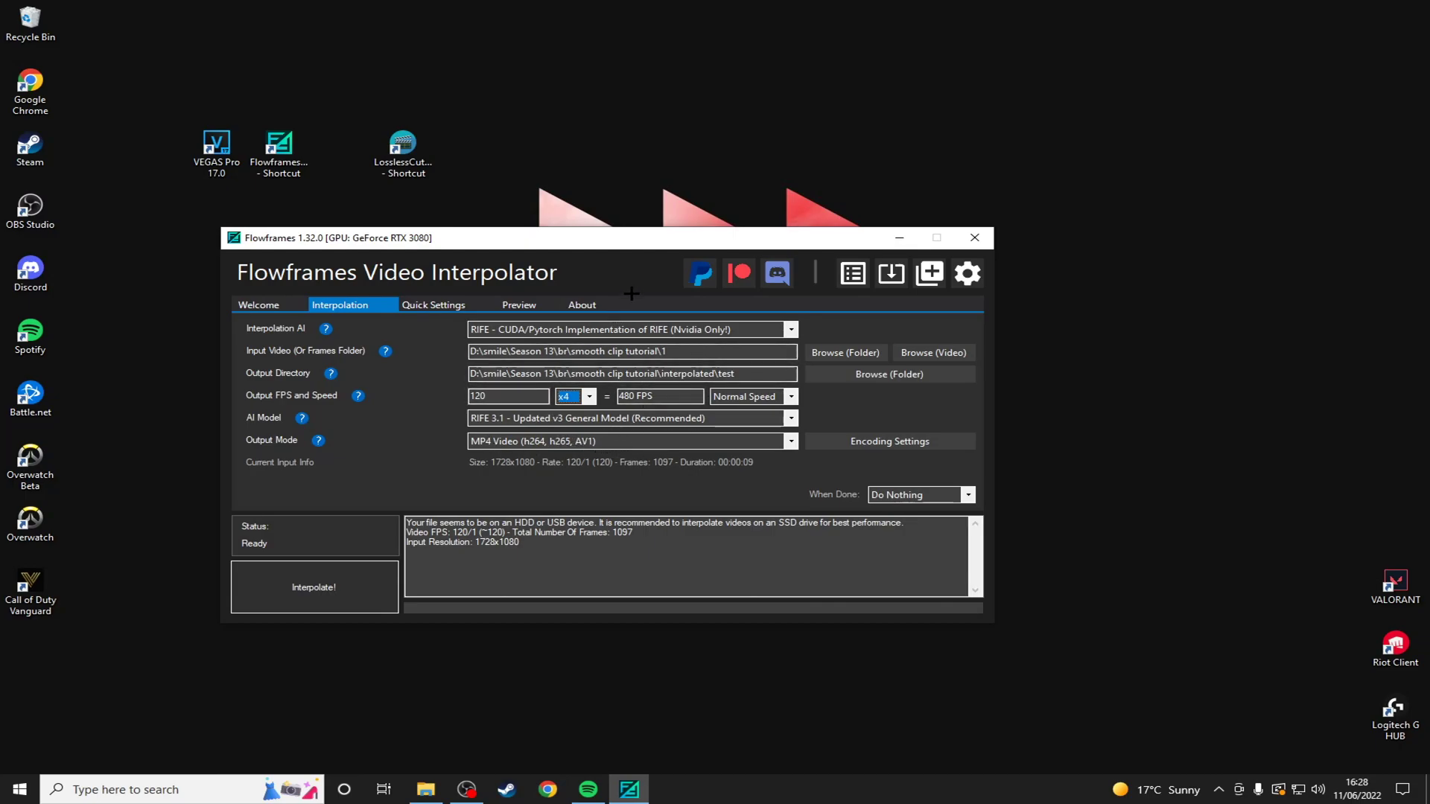
{"action": "left_click_drag", "start_coordinate": [657, 240], "coordinate": [629, 233]}
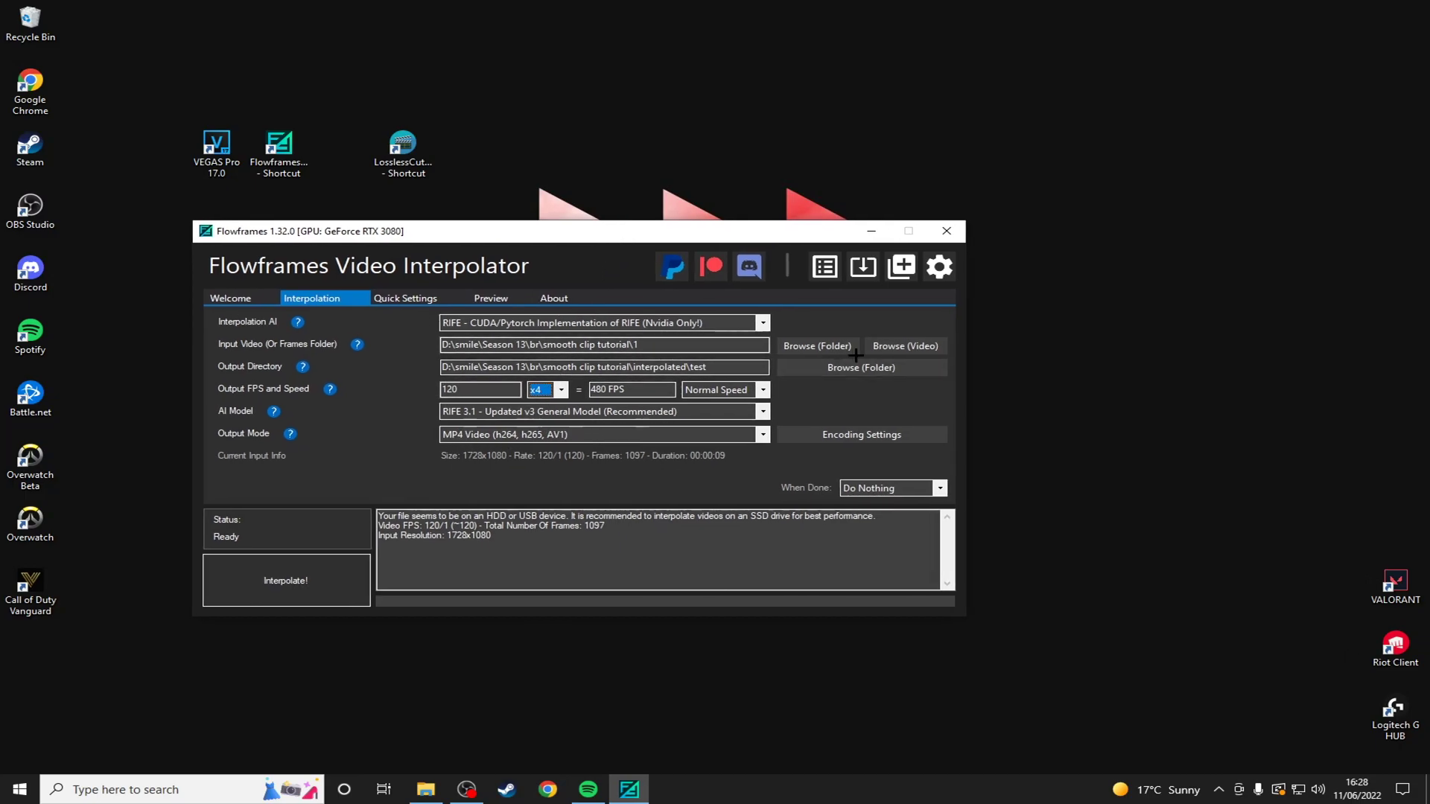
{"action": "left_click", "coordinate": [305, 572]}
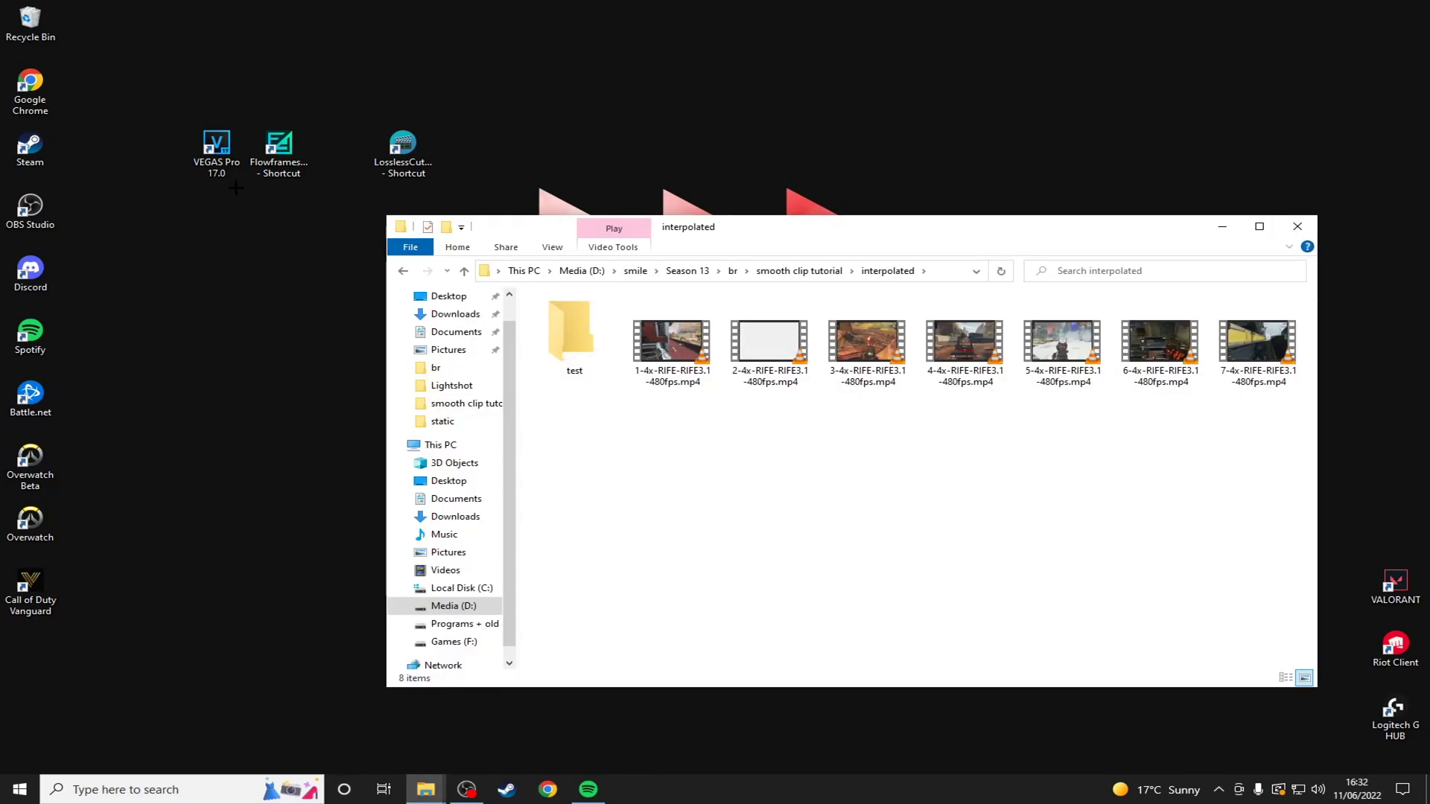
- Select the seven 4x RIFE 480fps MP4 outputs and launch VEGAS Pro from the desktop
{"action": "left_click_drag", "start_coordinate": [712, 217], "coordinate": [679, 234]}
{"action": "left_click_drag", "start_coordinate": [614, 433], "coordinate": [1254, 356]}
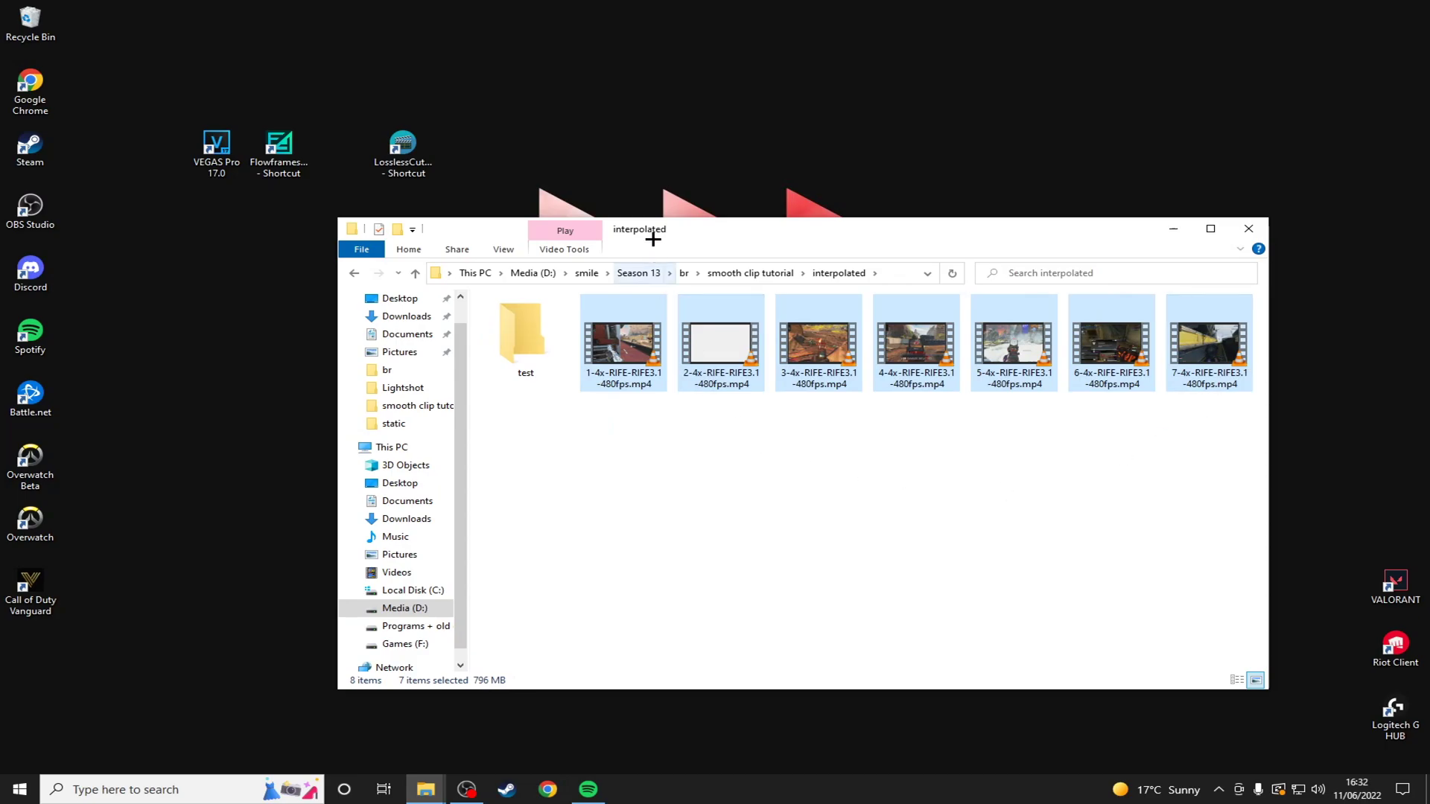
{"action": "left_click_drag", "start_coordinate": [651, 234], "coordinate": [670, 241]}
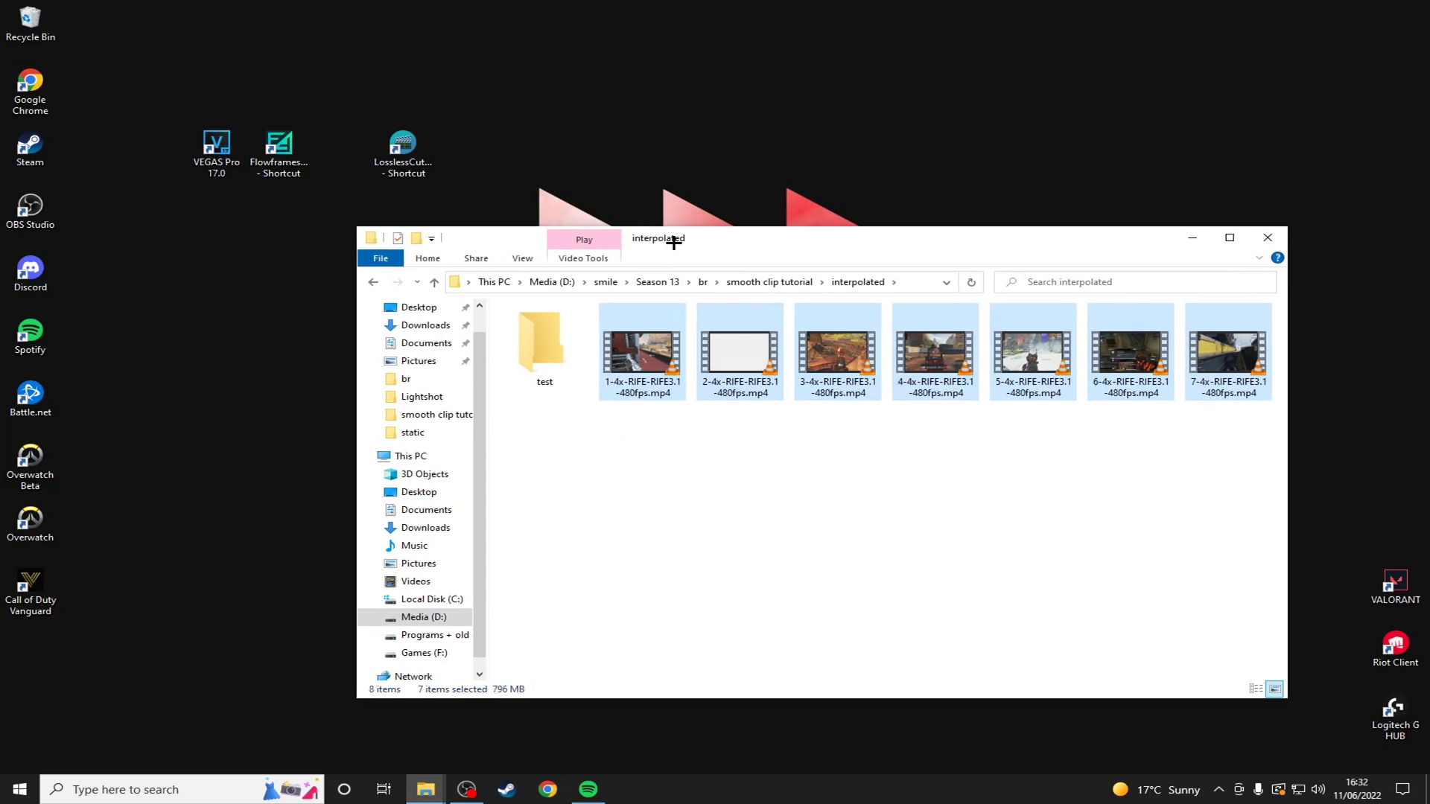
{"action": "double_click", "coordinate": [216, 152]}
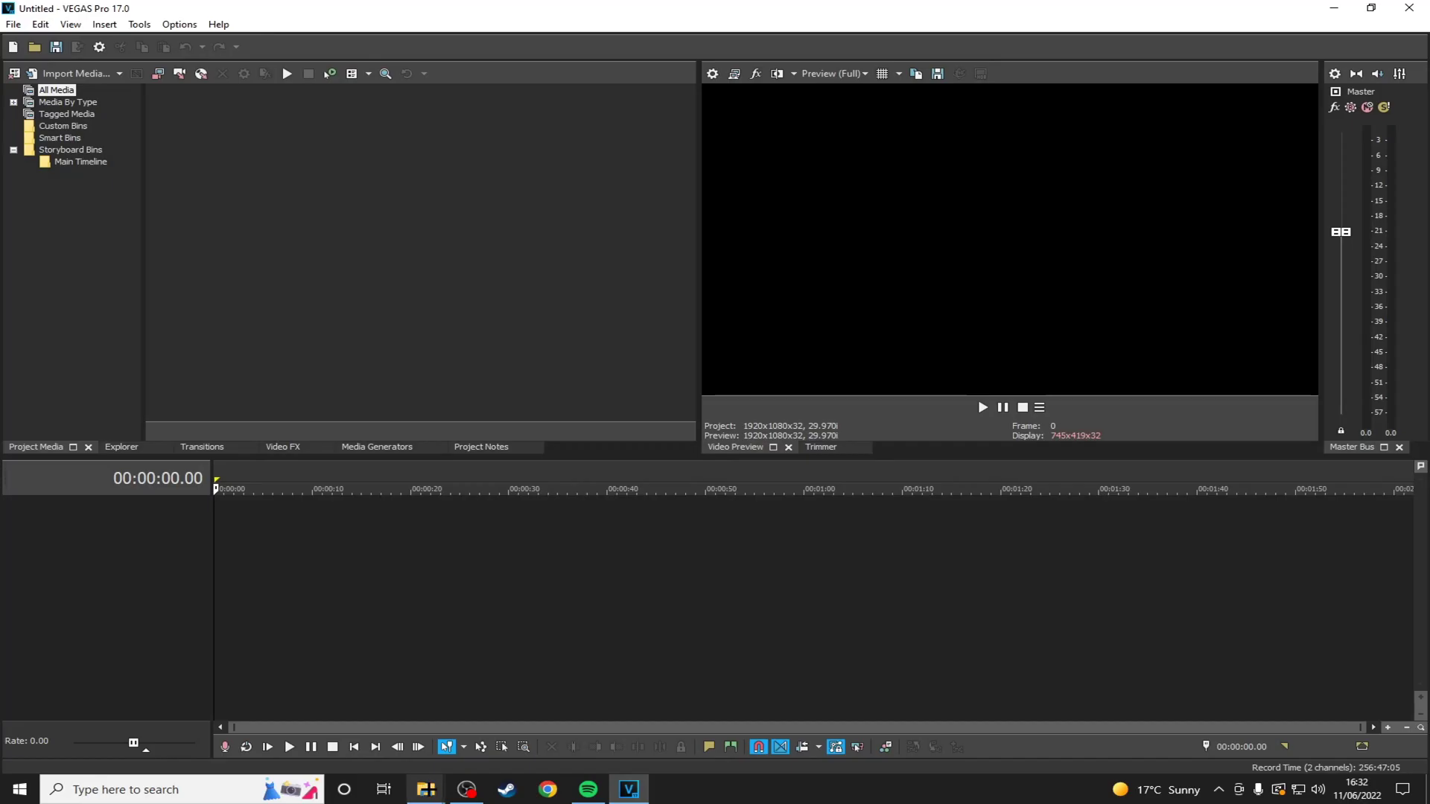
- Drag interpolated clips 1–3 onto the timeline, keeping the 1920x1080, 29.970 project settings
{"action": "mouse_move", "coordinate": [425, 790]}
{"action": "left_click", "coordinate": [473, 726]}
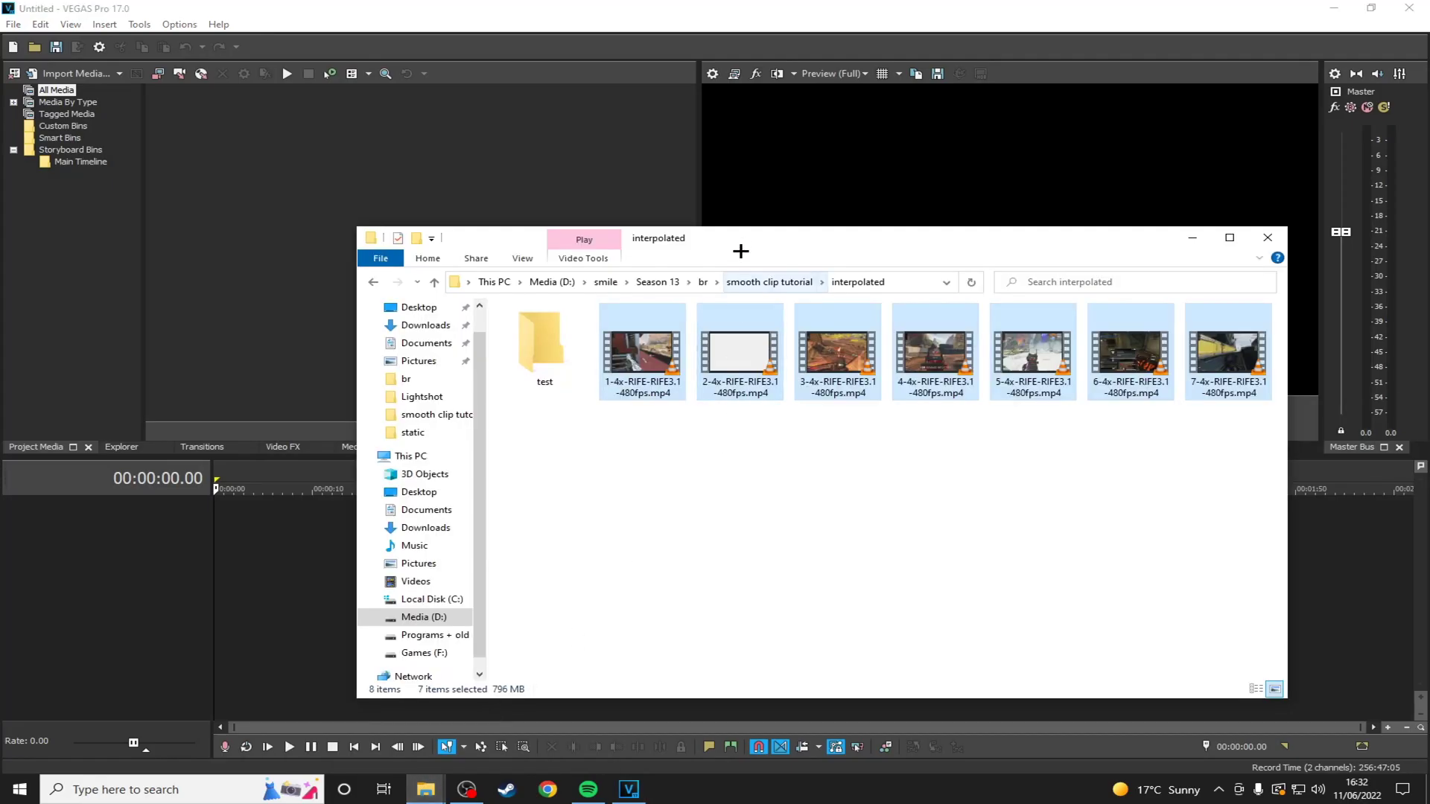
{"action": "left_click_drag", "start_coordinate": [740, 238], "coordinate": [766, 237]}
{"action": "key", "text": "Home"}
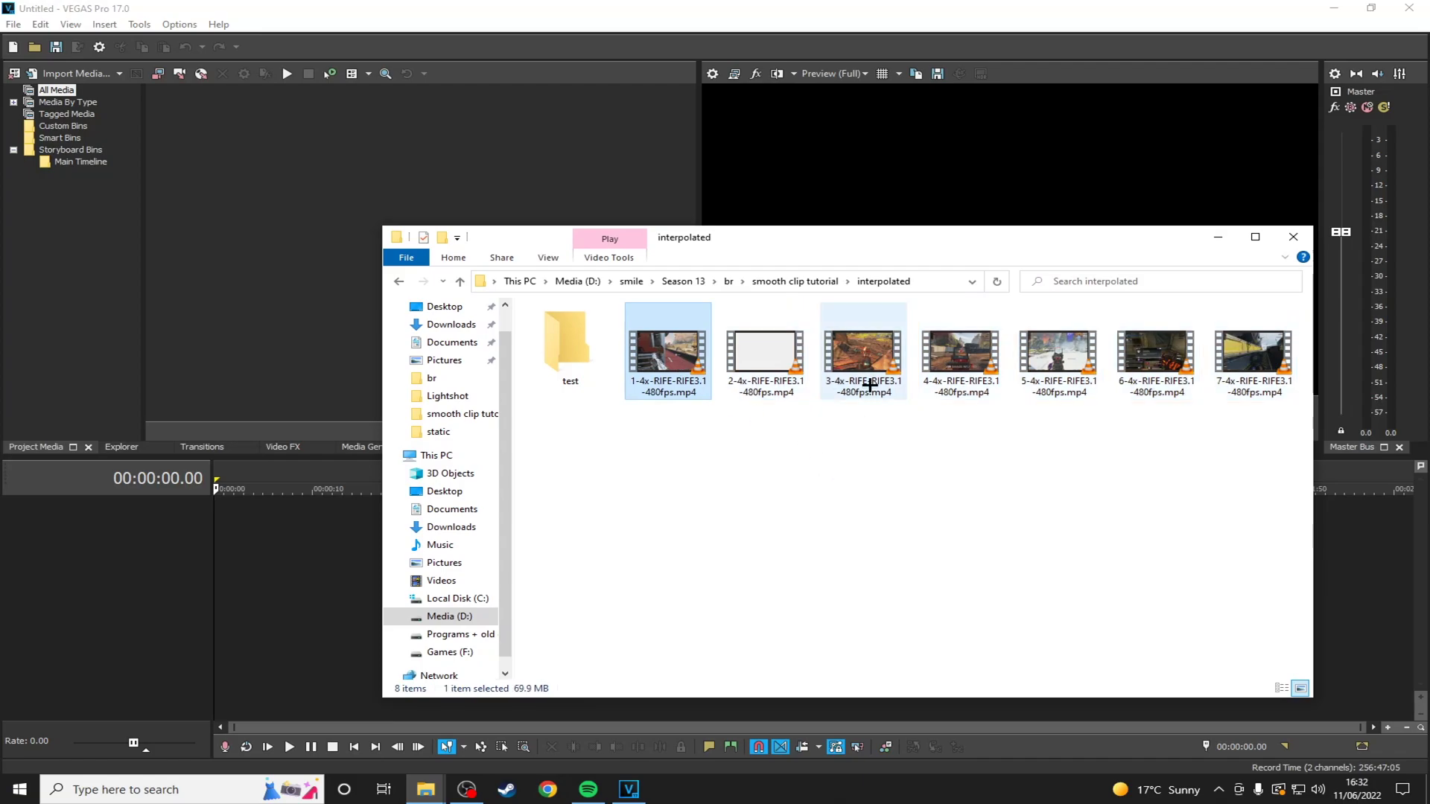
{"action": "left_click", "coordinate": [869, 385], "text": "shift"}
{"action": "left_click_drag", "start_coordinate": [649, 362], "coordinate": [224, 536]}
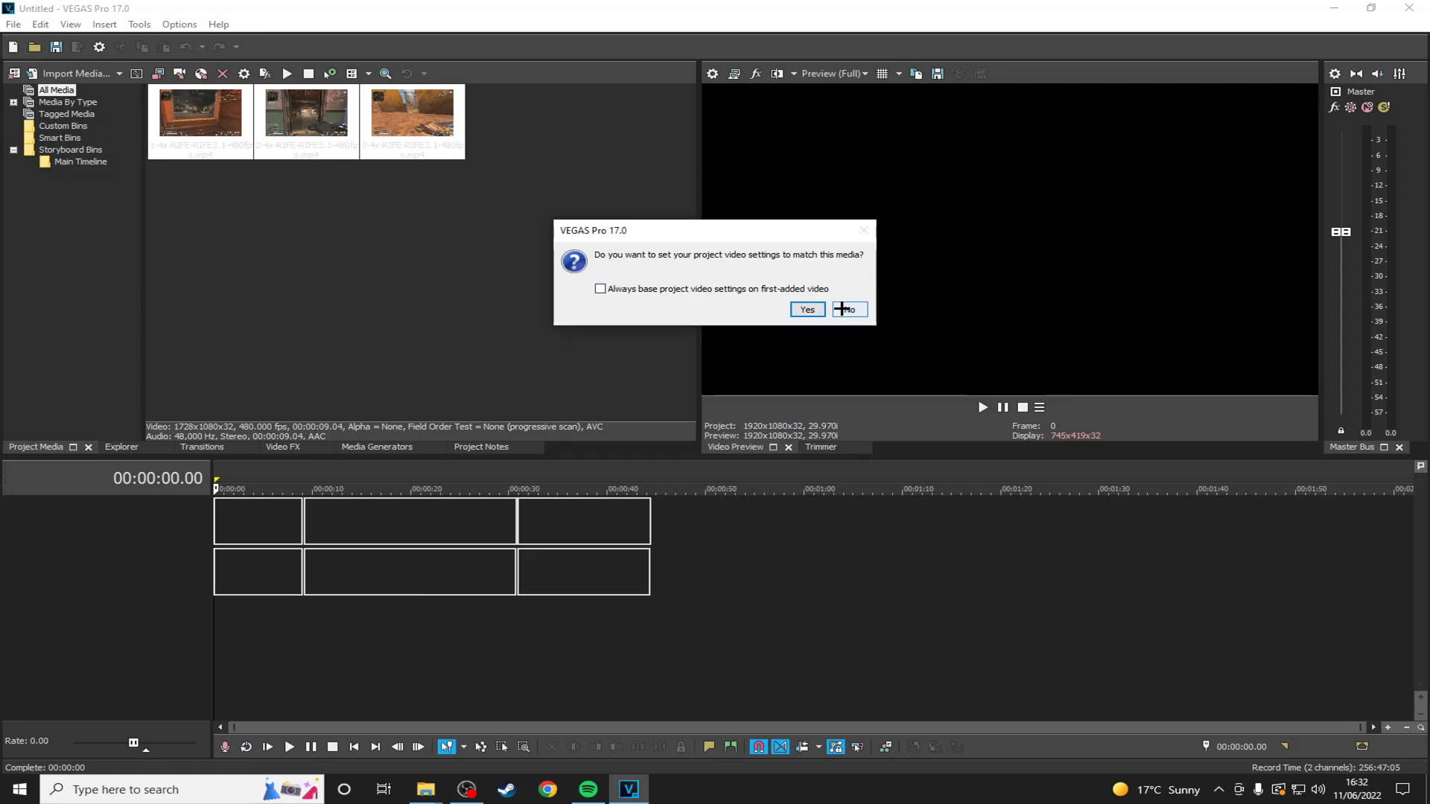
{"action": "left_click", "coordinate": [842, 309]}
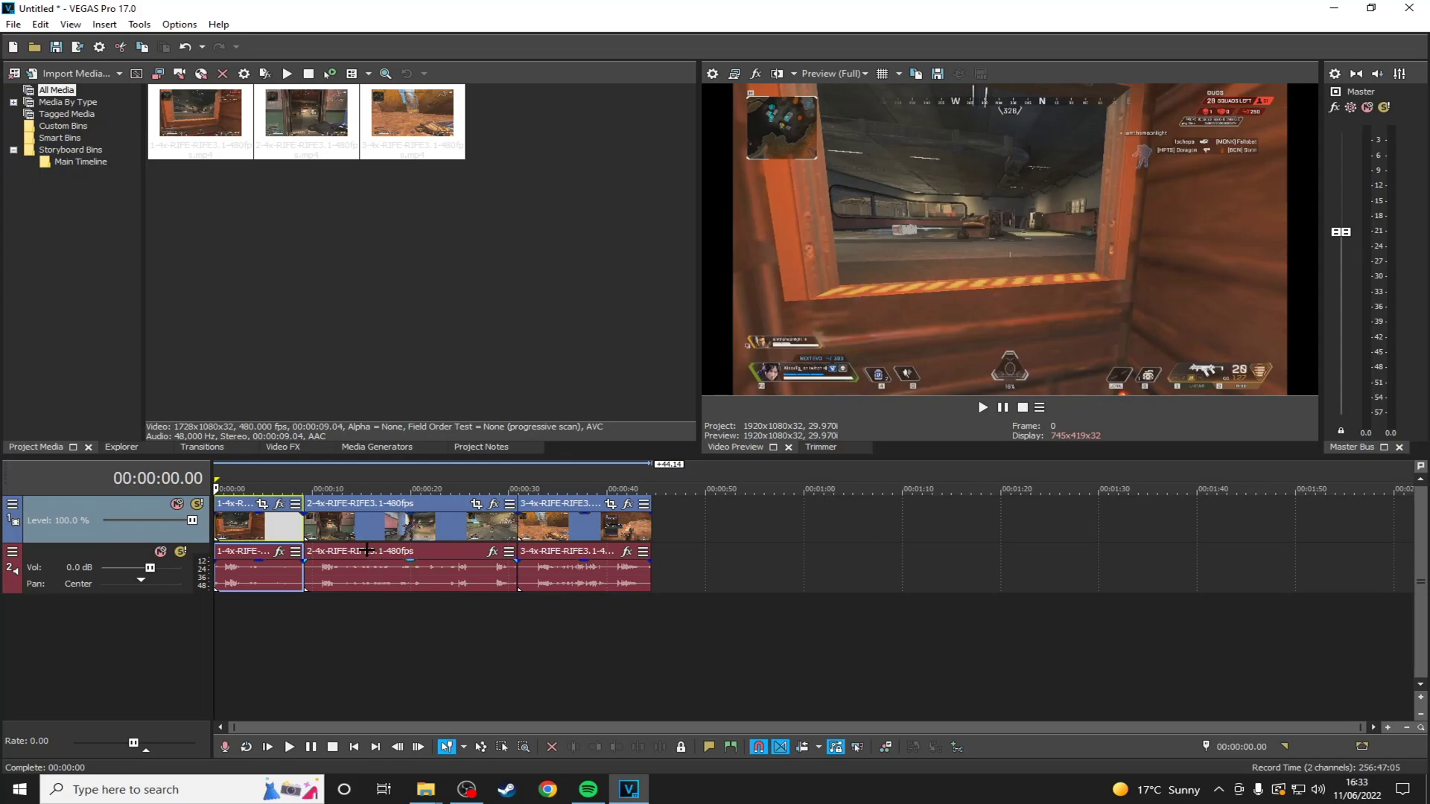
- Select all events and turn off Maintain Aspect Ratio so clips fill the frame
{"action": "key", "text": "ctrl+a"}
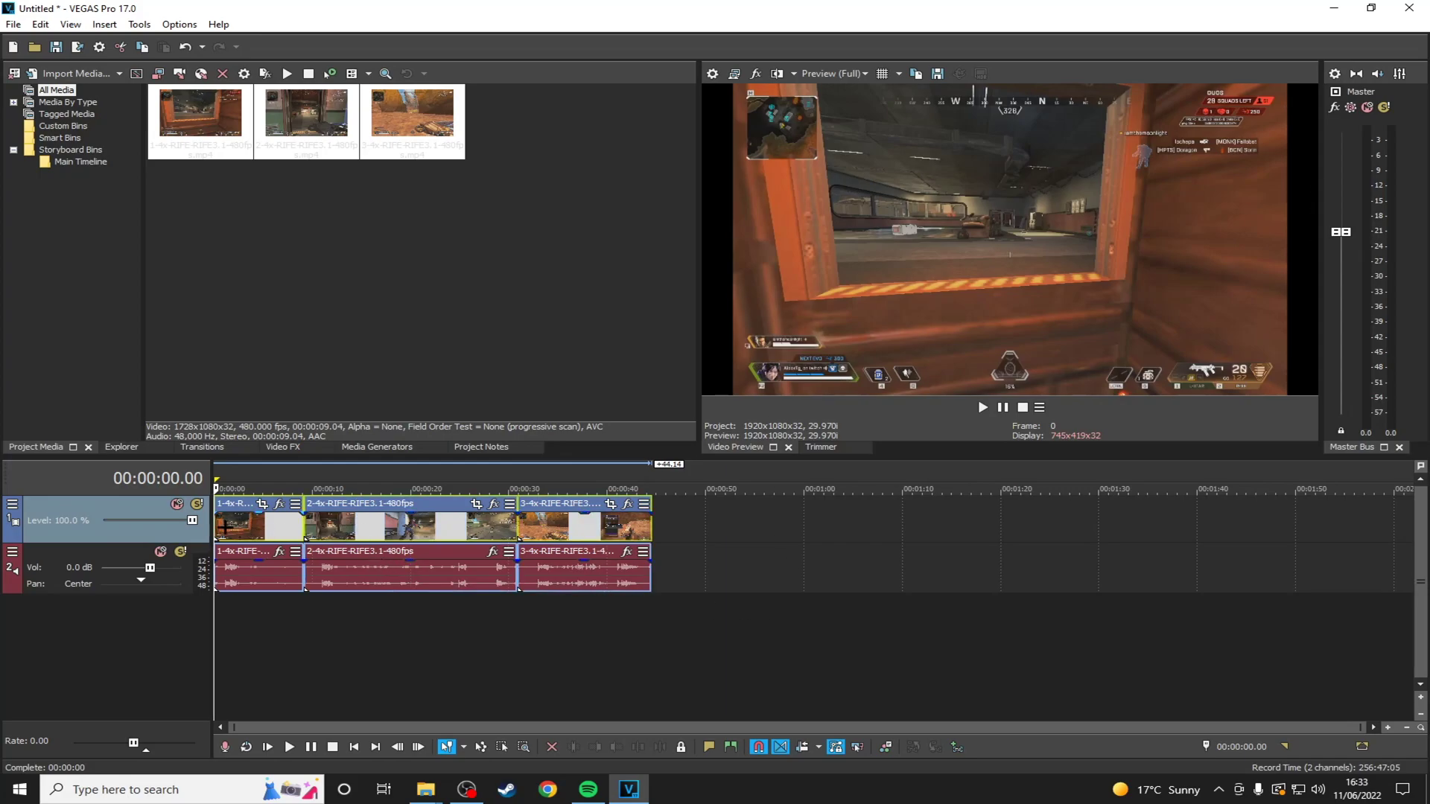
{"action": "right_click", "coordinate": [570, 529]}
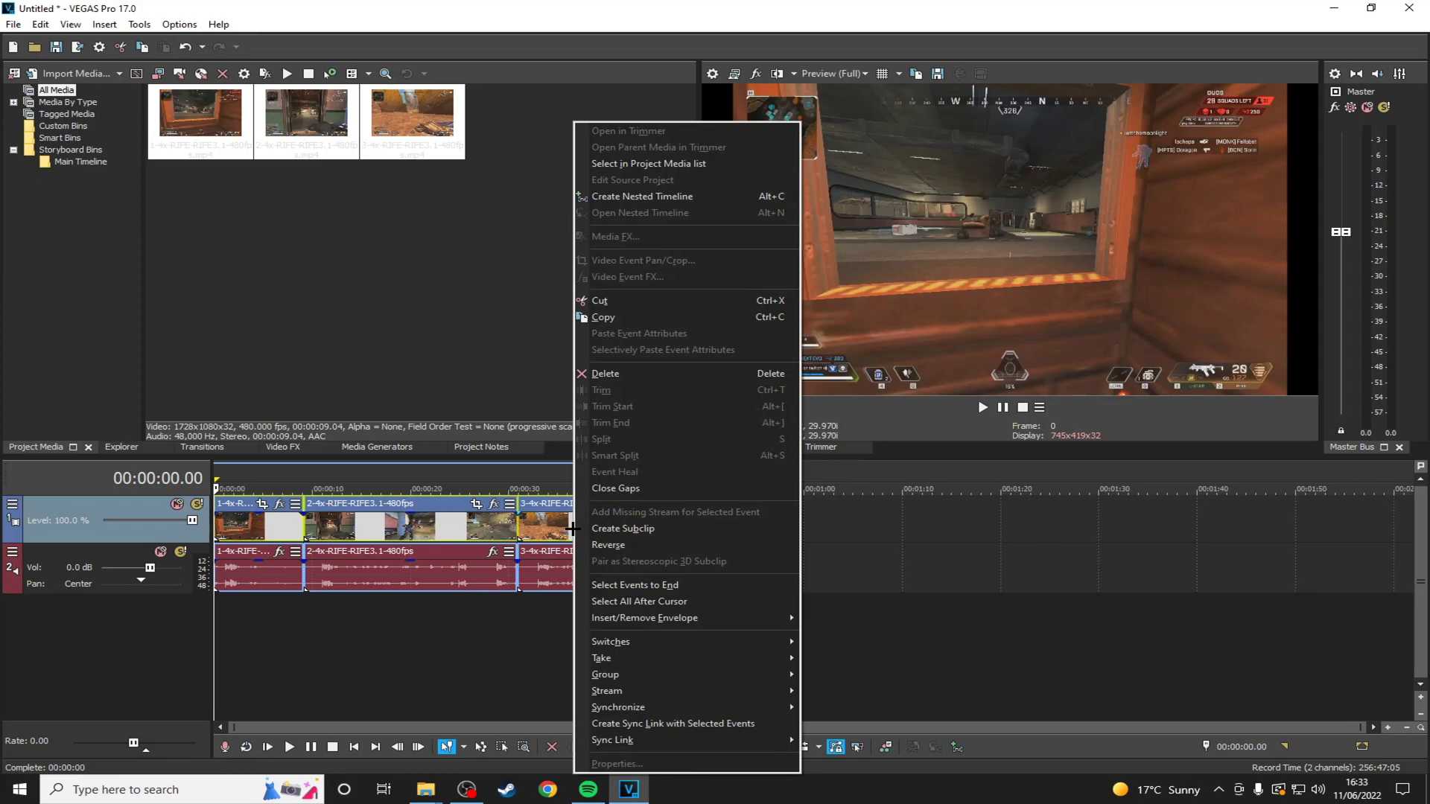
{"action": "mouse_move", "coordinate": [641, 619]}
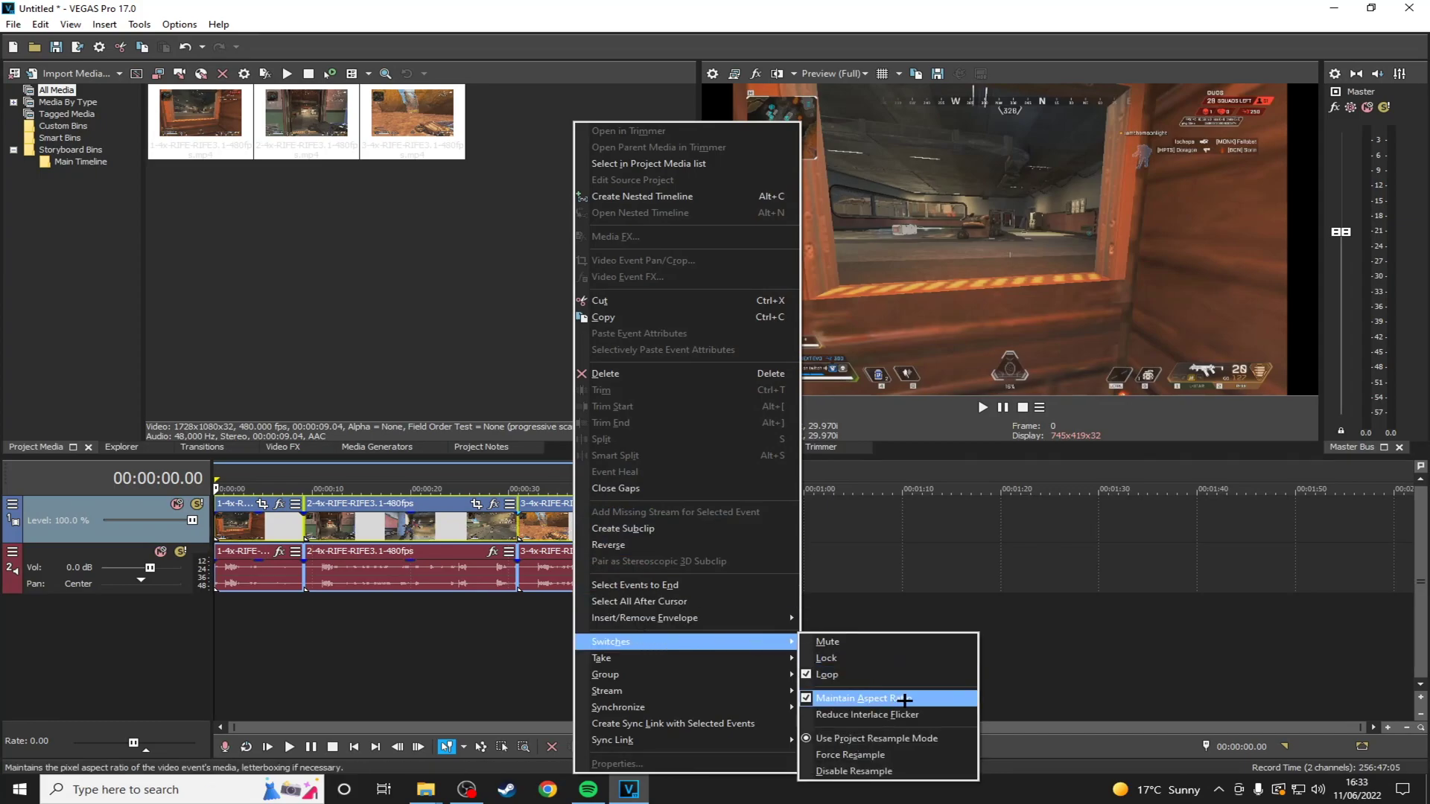
{"action": "left_click", "coordinate": [914, 699]}
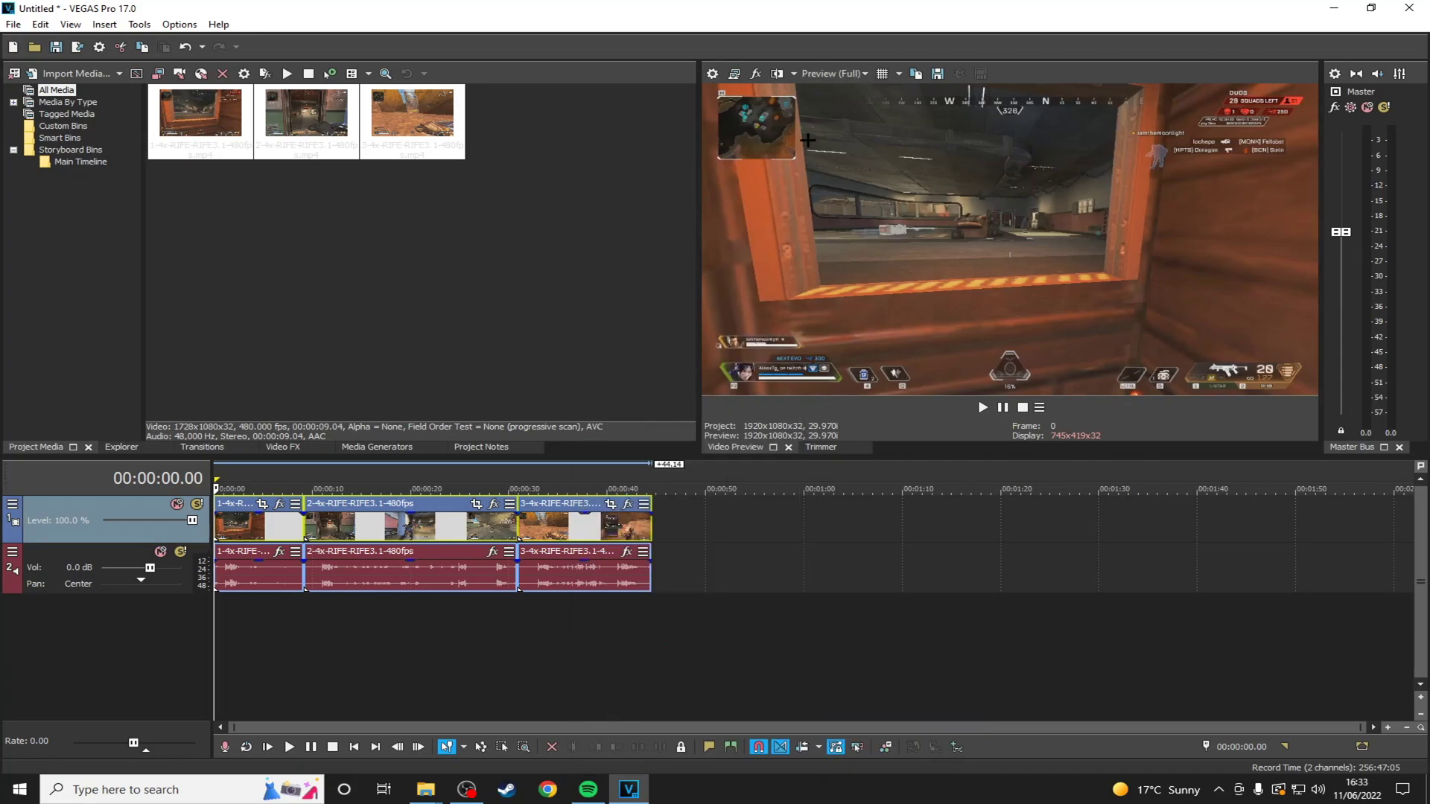
- Apply the Force Resample switch to the clips
{"action": "right_click", "coordinate": [274, 524]}
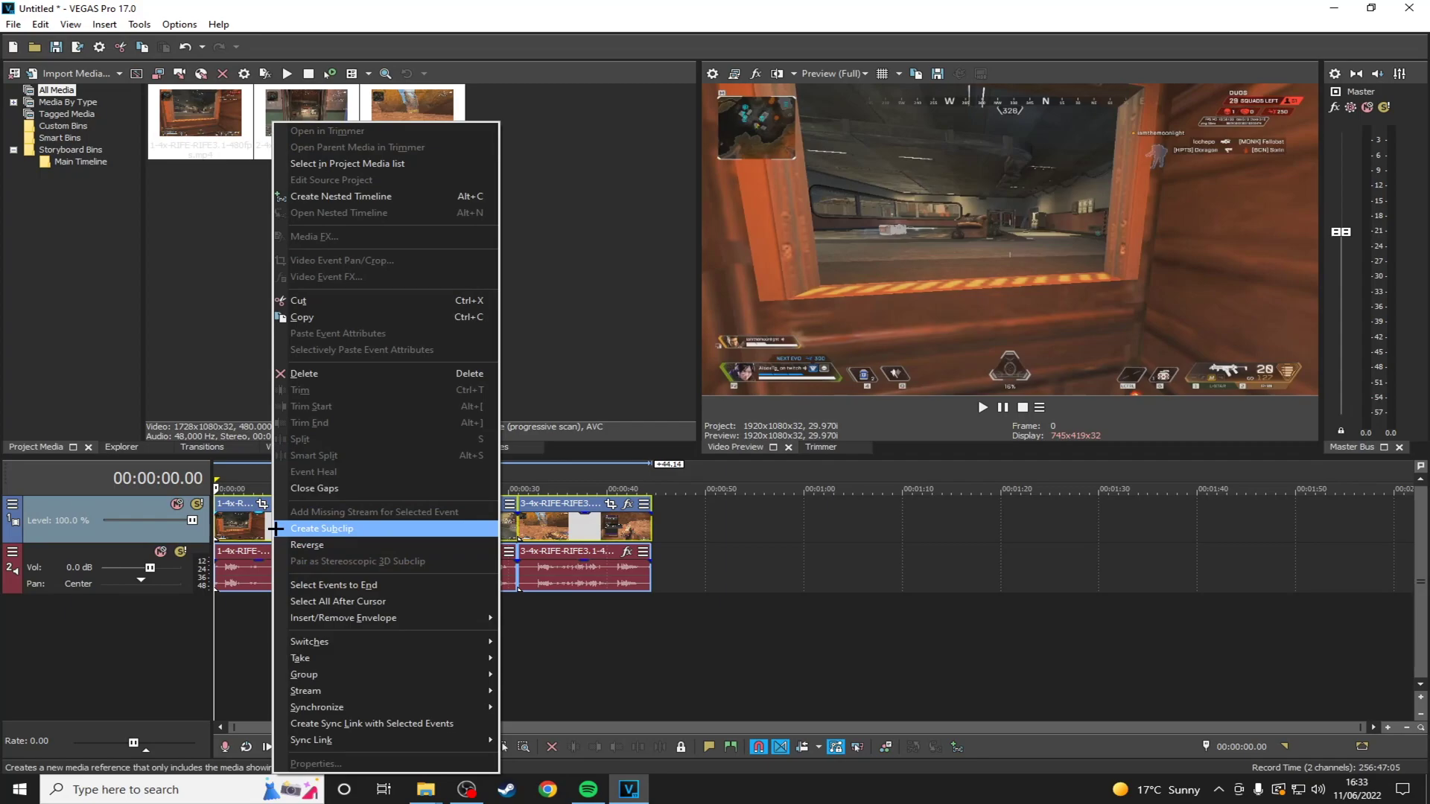
{"action": "mouse_move", "coordinate": [351, 643]}
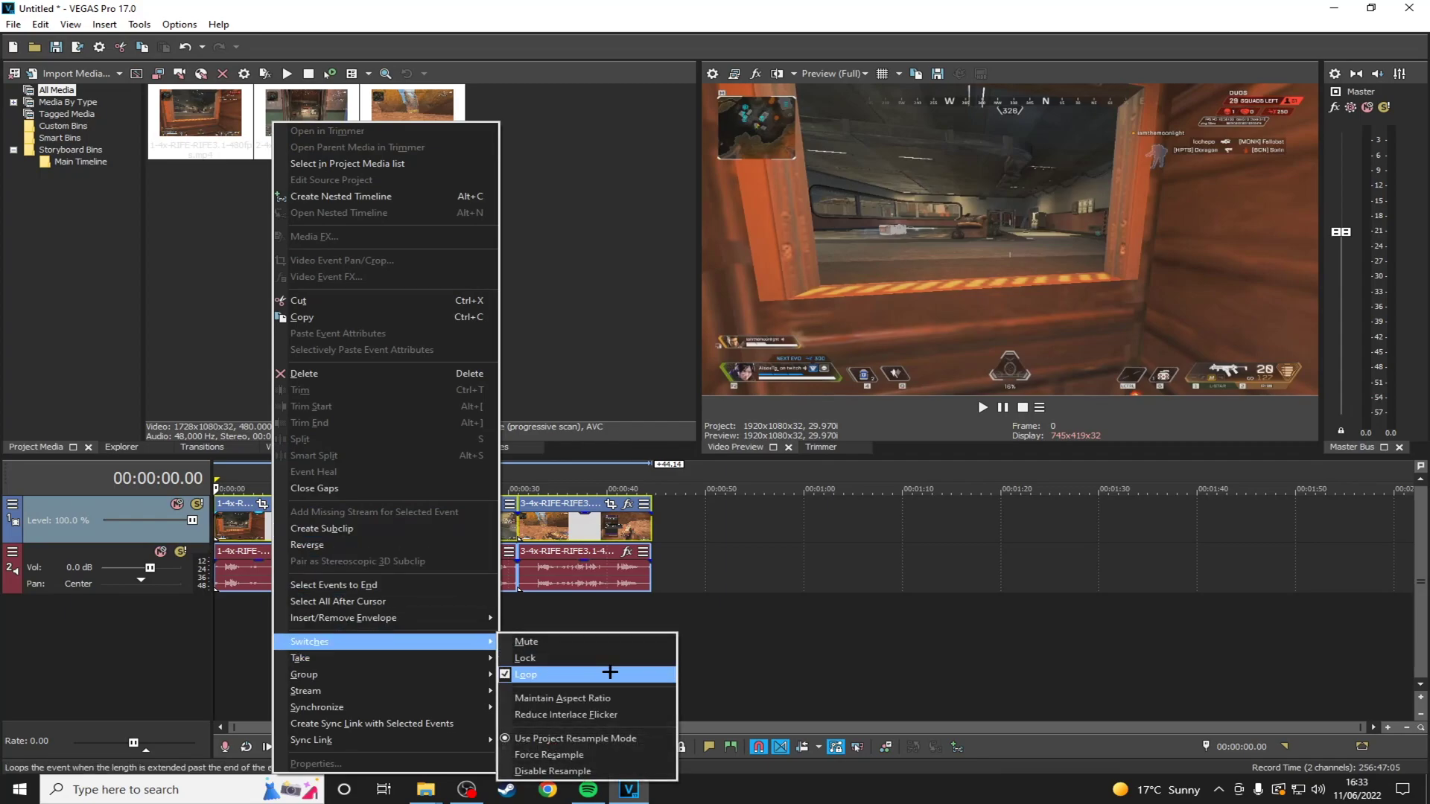
{"action": "left_click", "coordinate": [584, 756]}
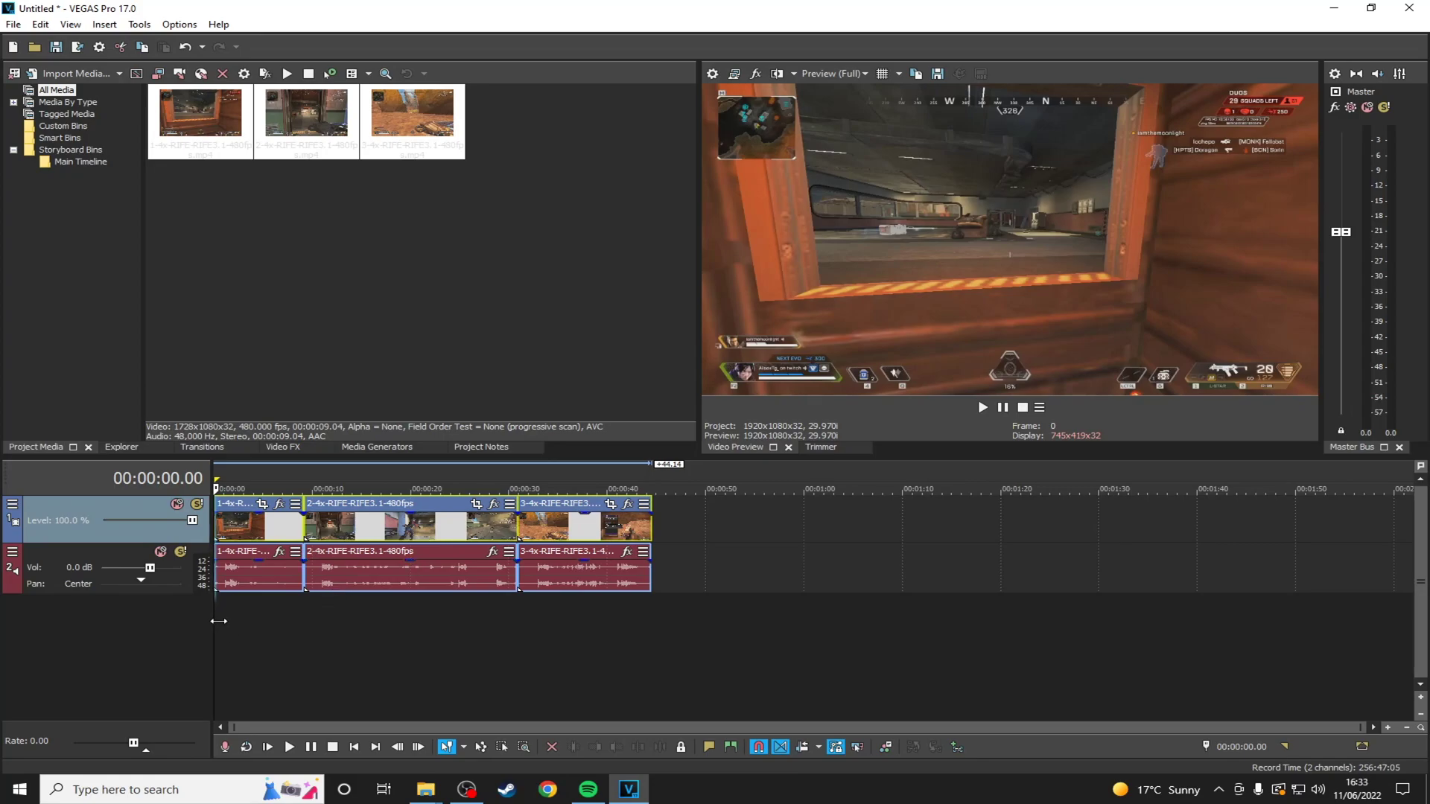
- In Video FX, choose the saved apex preset for Brightness and Contrast
{"action": "mouse_move", "coordinate": [217, 619]}
{"action": "left_mouse_down"}
{"action": "mouse_move", "coordinate": [239, 630]}
{"action": "mouse_move", "coordinate": [215, 631]}
{"action": "left_mouse_up"}
{"action": "left_click", "coordinate": [283, 447]}
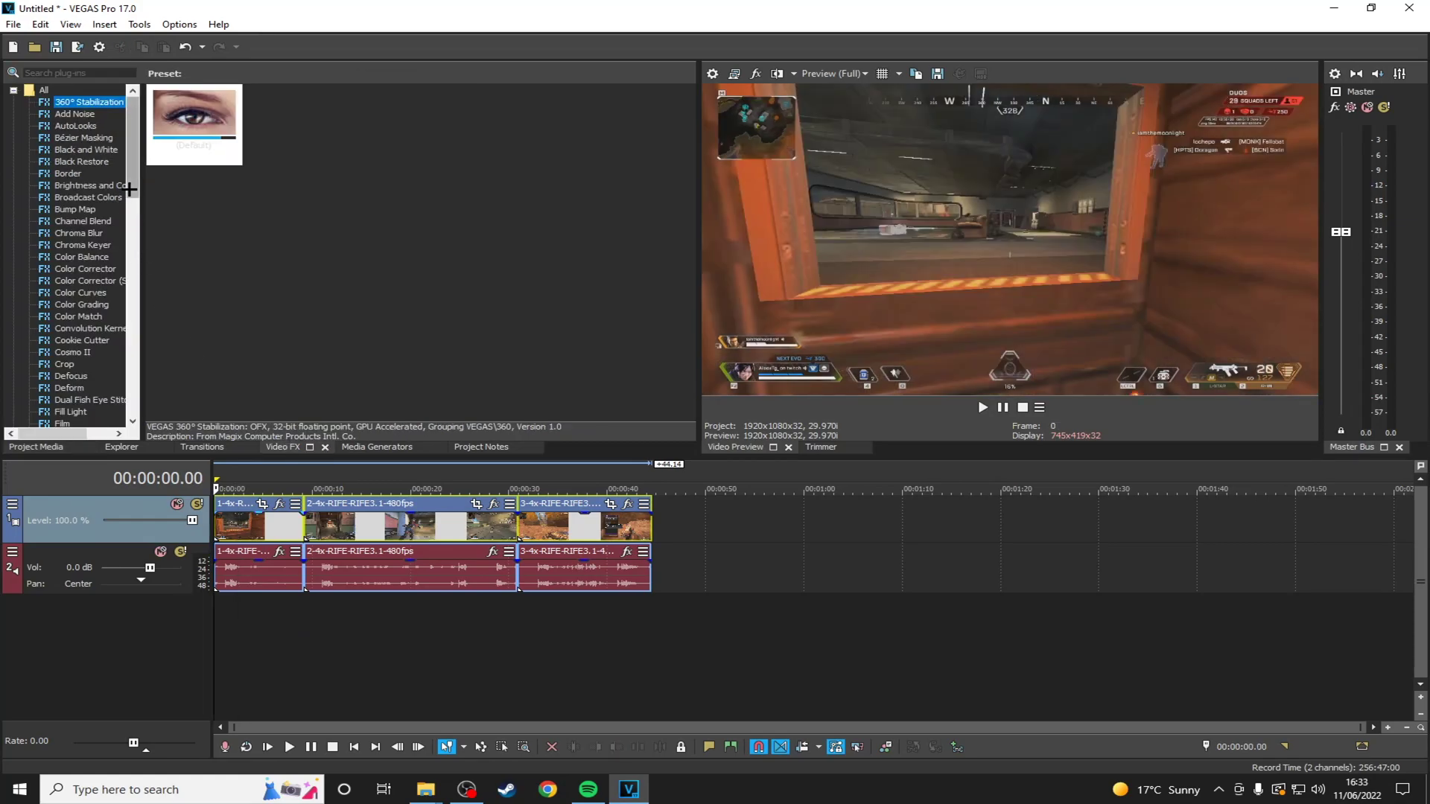
{"action": "left_click", "coordinate": [82, 185]}
{"action": "left_click", "coordinate": [154, 303]}
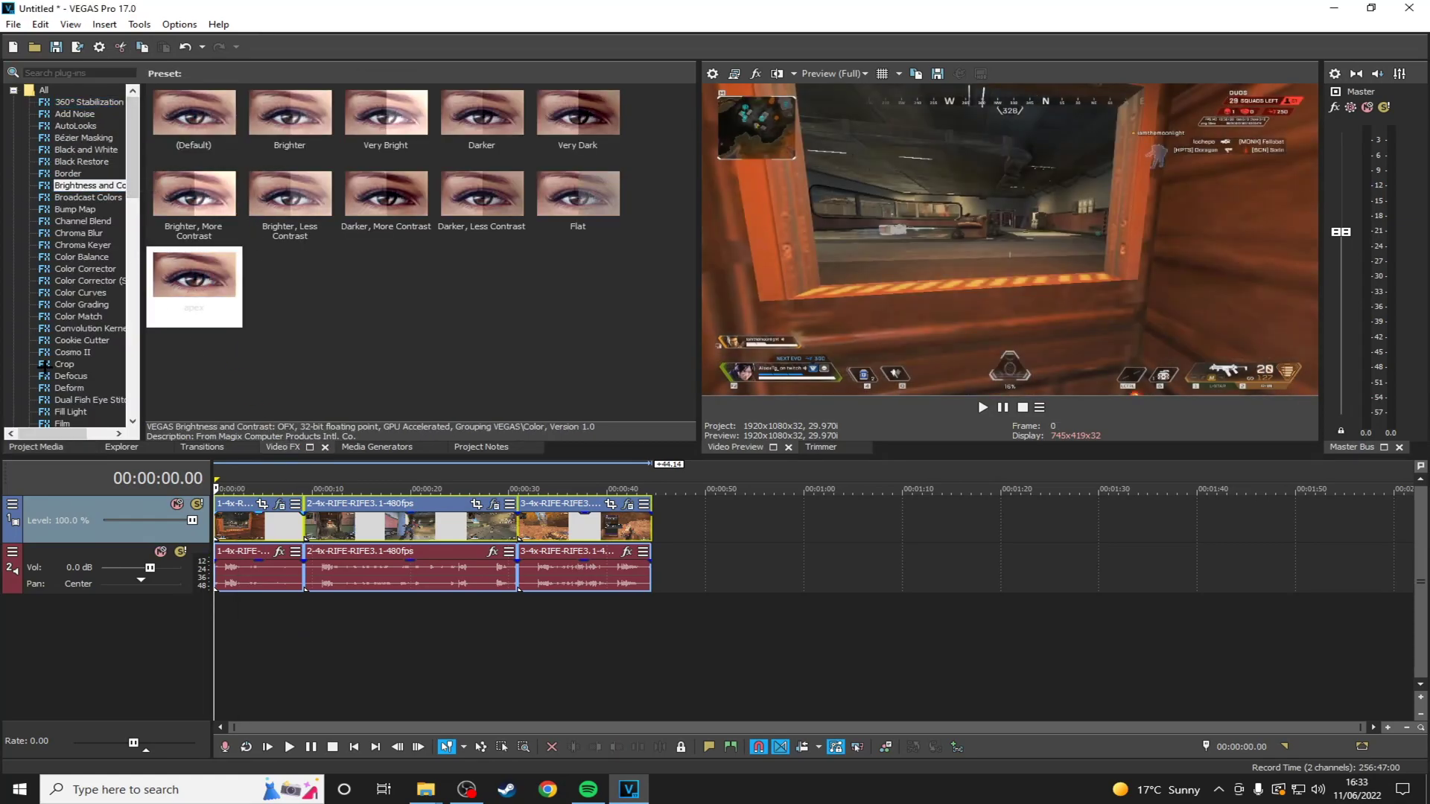
- Apply the apex Saturation Adjust preset to the first clip and scrub to check colours
{"action": "scroll", "coordinate": [42, 365], "scroll_direction": "down", "scroll_amount": 13}
{"action": "left_click", "coordinate": [73, 353]}
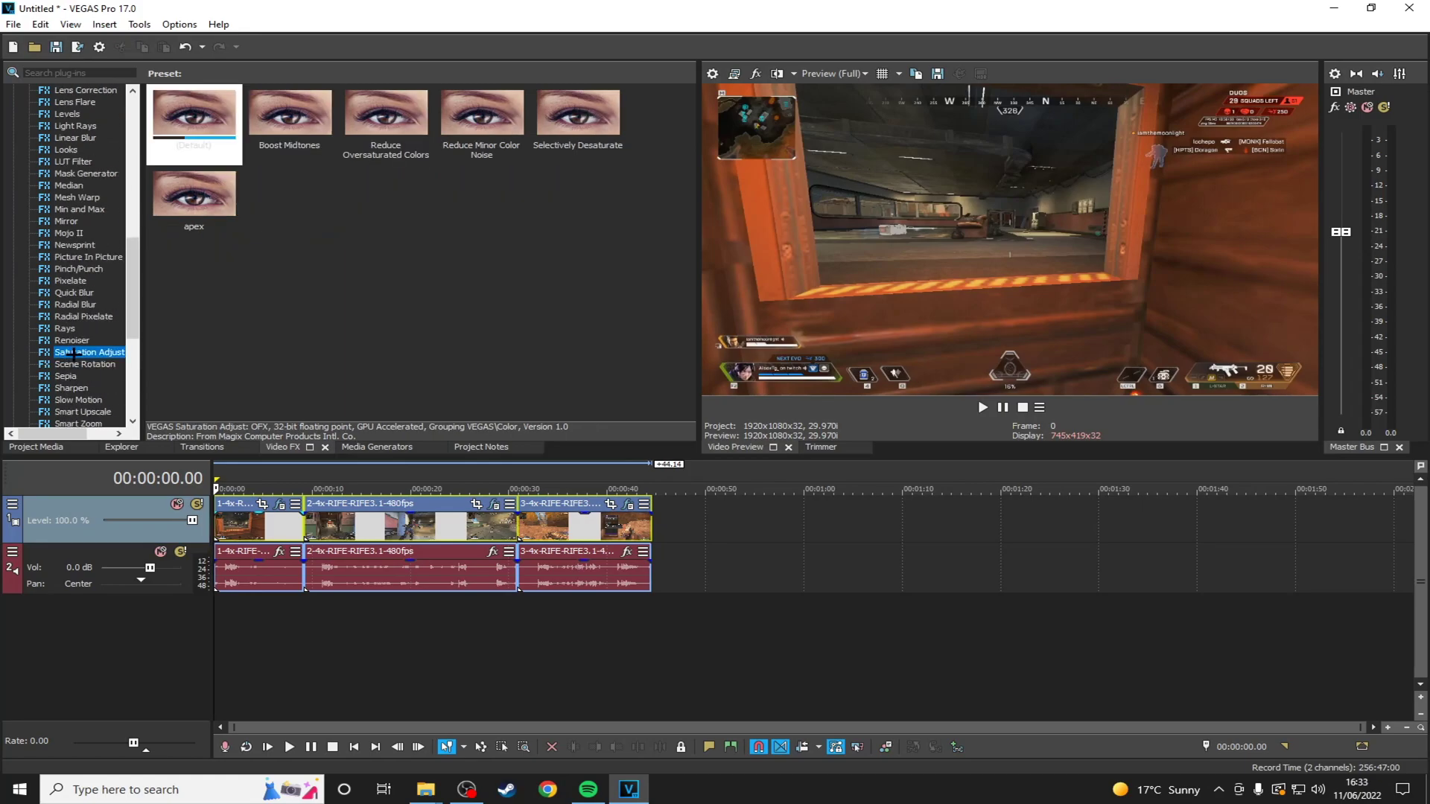
{"action": "left_click_drag", "start_coordinate": [193, 196], "coordinate": [271, 519]}
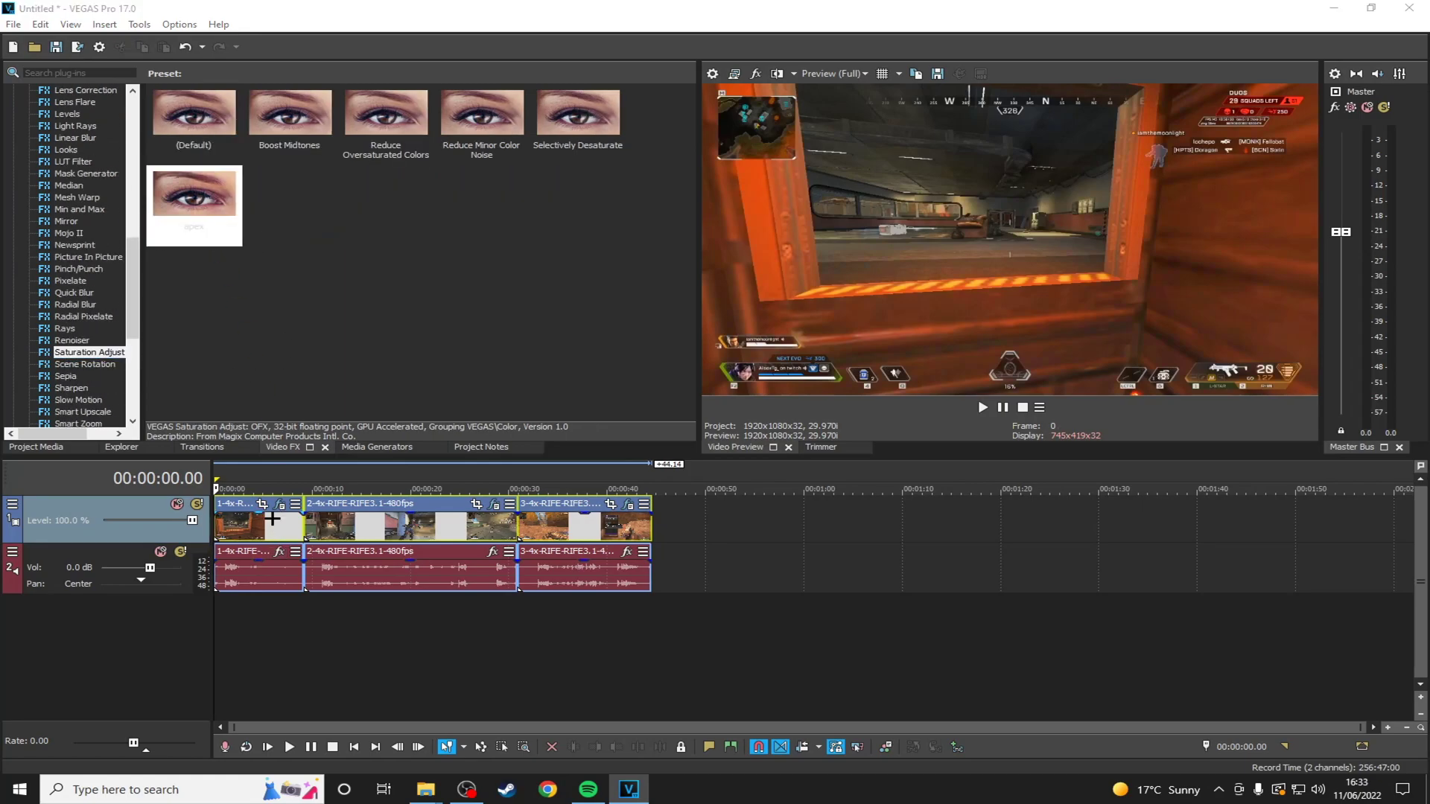
{"action": "left_click", "coordinate": [247, 519]}
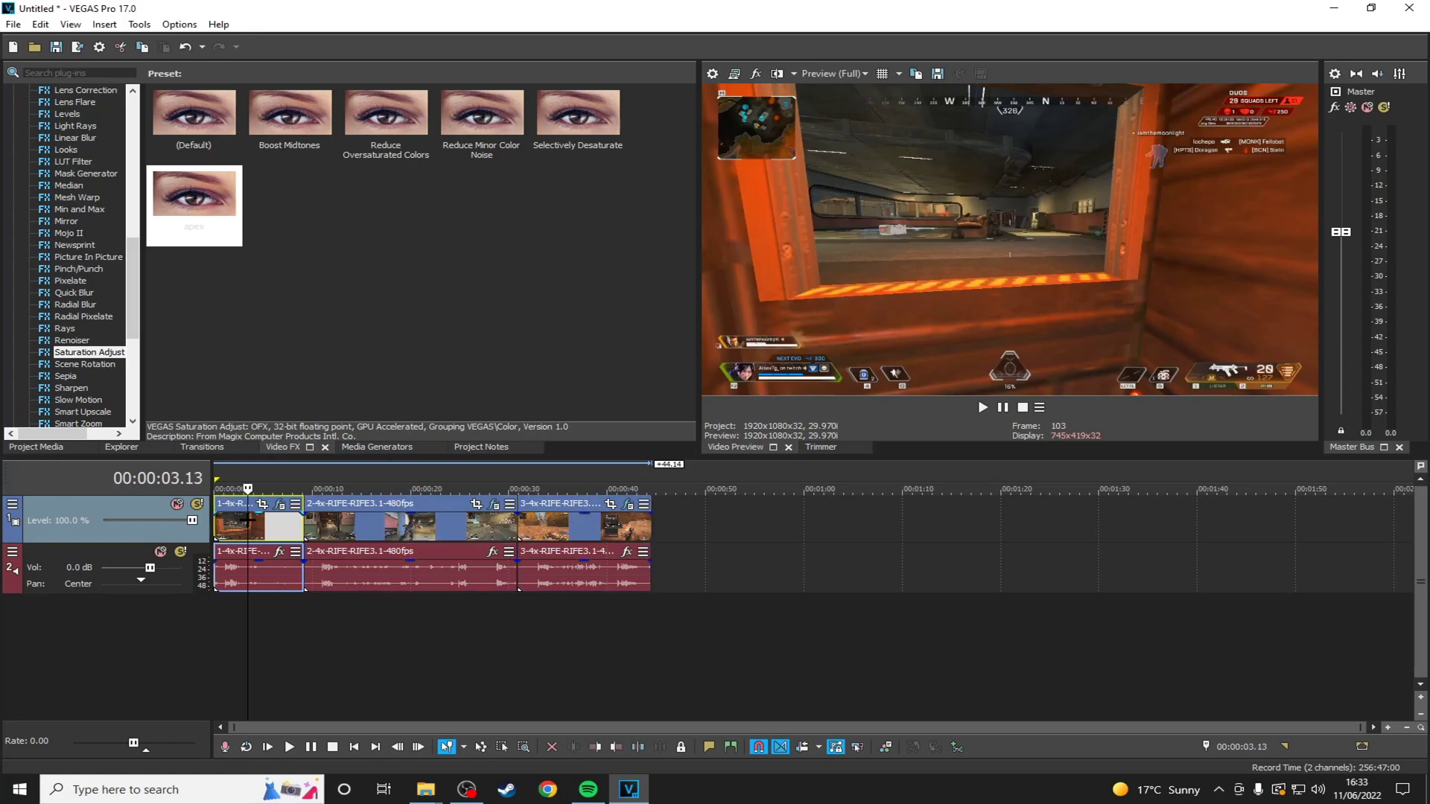
{"action": "left_click", "coordinate": [353, 517]}
{"action": "left_click_drag", "start_coordinate": [353, 517], "coordinate": [457, 513]}
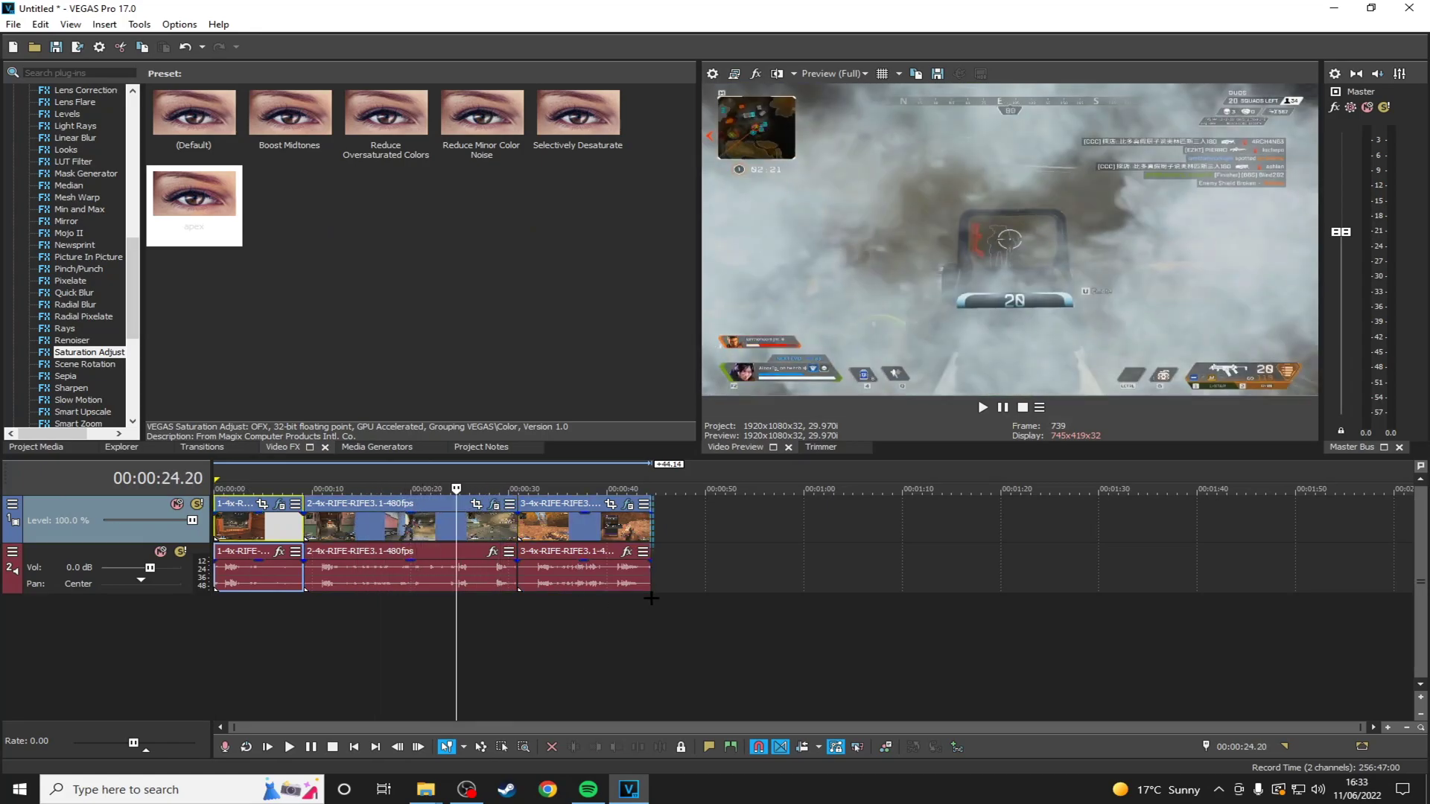
- Loop the whole 44-second edit and render it as MAGIX HEVC/AAC MP4 'interpolation test.mp4'
{"action": "left_click_drag", "start_coordinate": [650, 655], "coordinate": [362, 648]}
{"action": "left_click_drag", "start_coordinate": [345, 563], "coordinate": [215, 647]}
{"action": "left_click", "coordinate": [76, 46]}
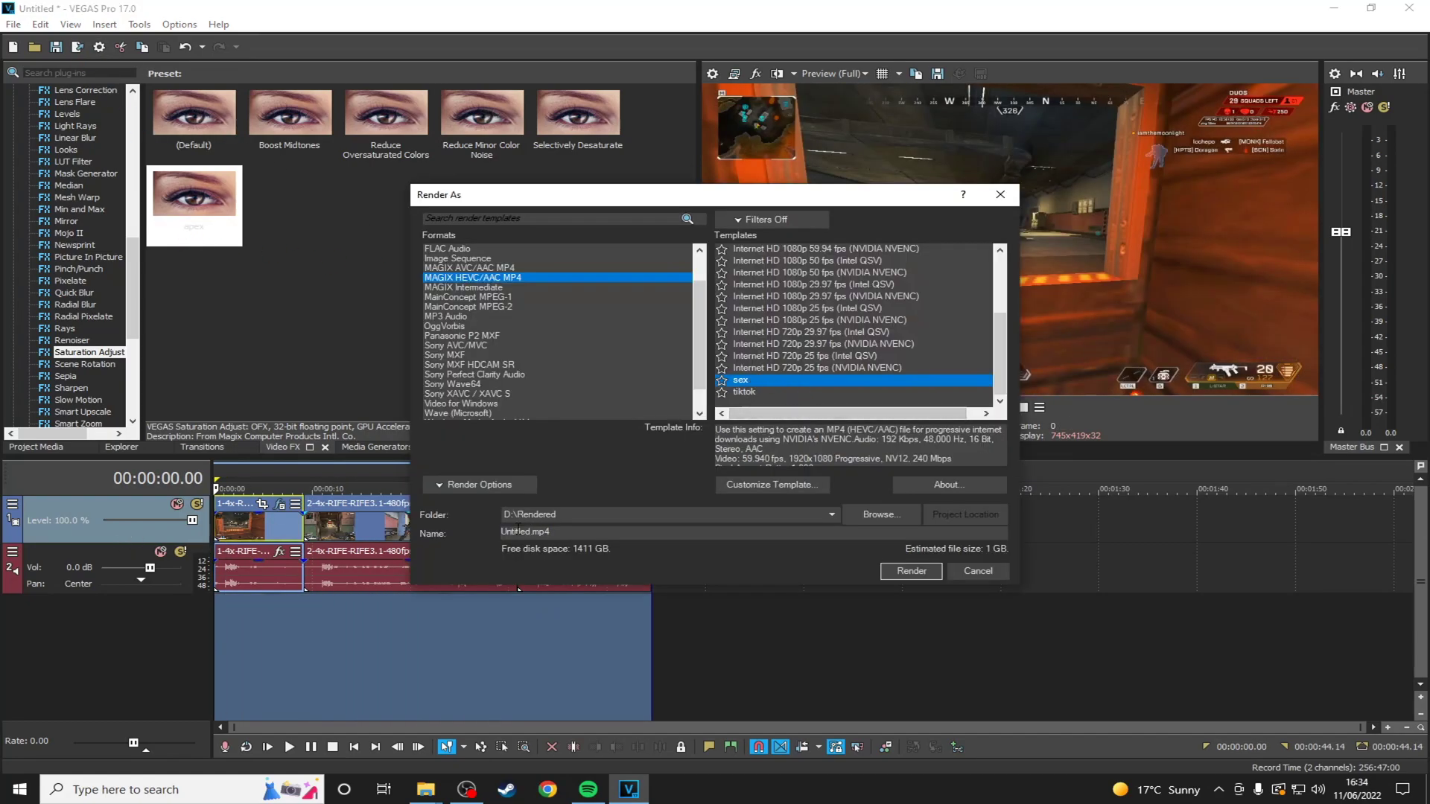
{"action": "key", "text": "Return"}
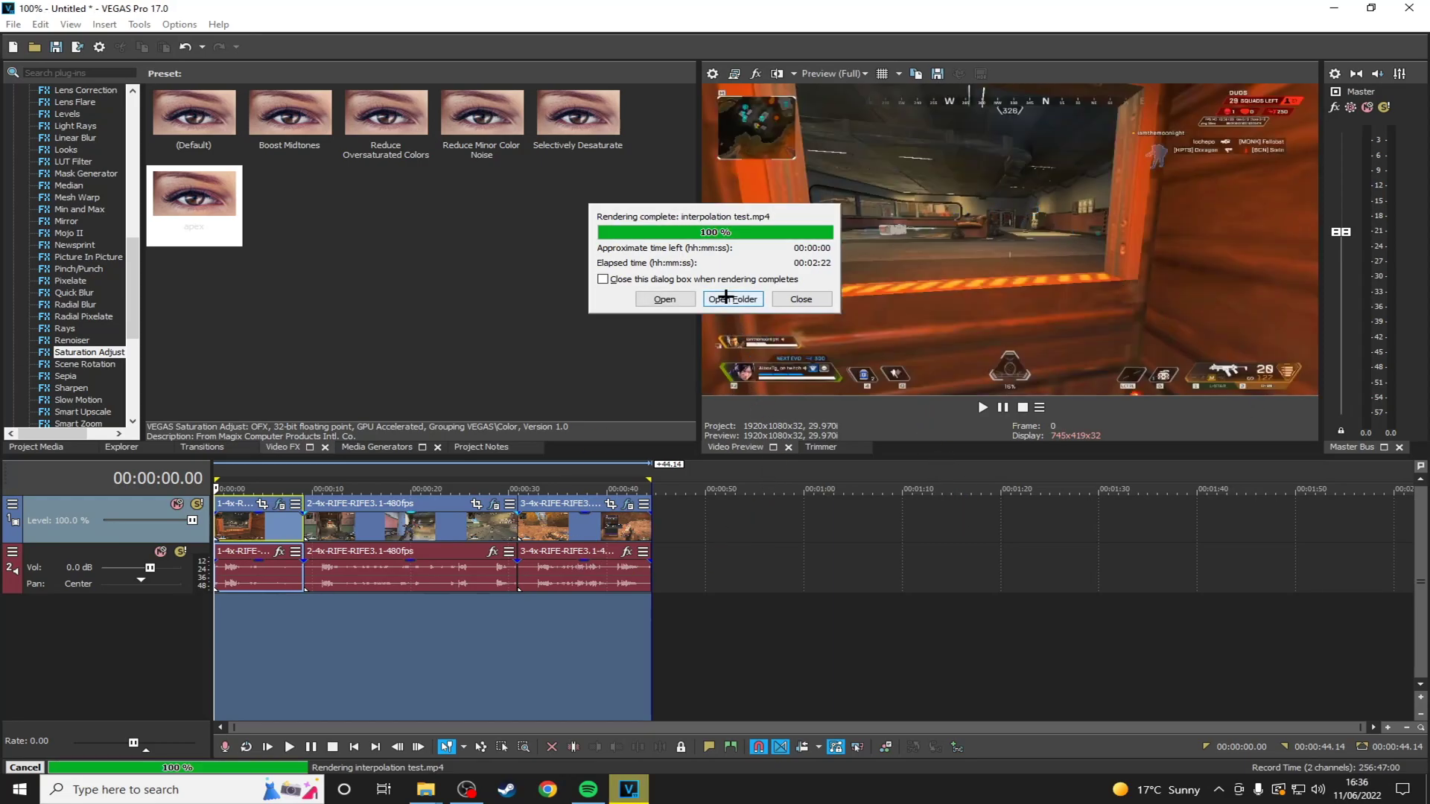
- Play interpolation test.mp4 from the Rendered folder in VLC, then close VLC
{"action": "left_click", "coordinate": [725, 297]}
{"action": "left_click_drag", "start_coordinate": [717, 256], "coordinate": [628, 224]}
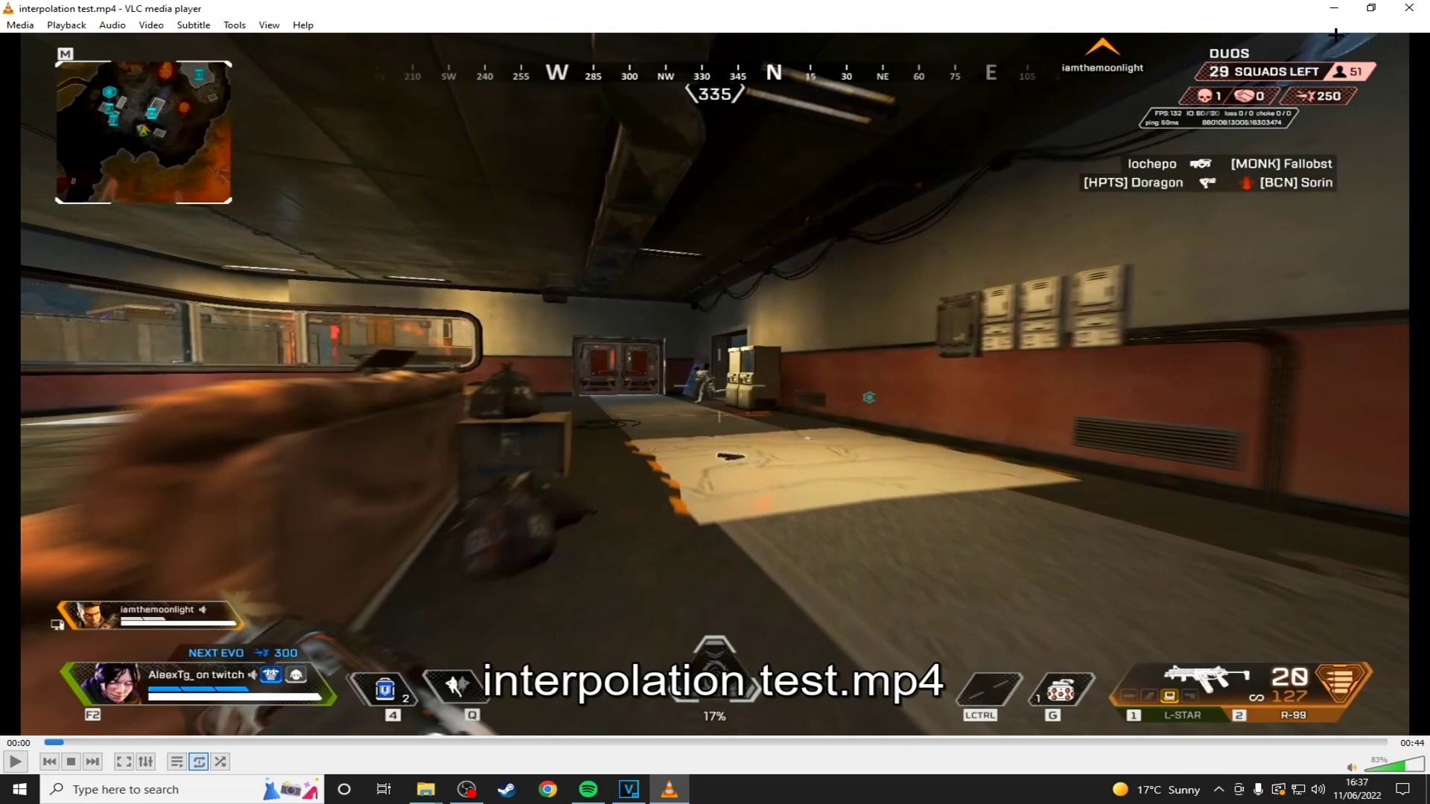
{"action": "left_click", "coordinate": [1409, 7]}
{"action": "left_click_drag", "start_coordinate": [681, 228], "coordinate": [667, 202]}
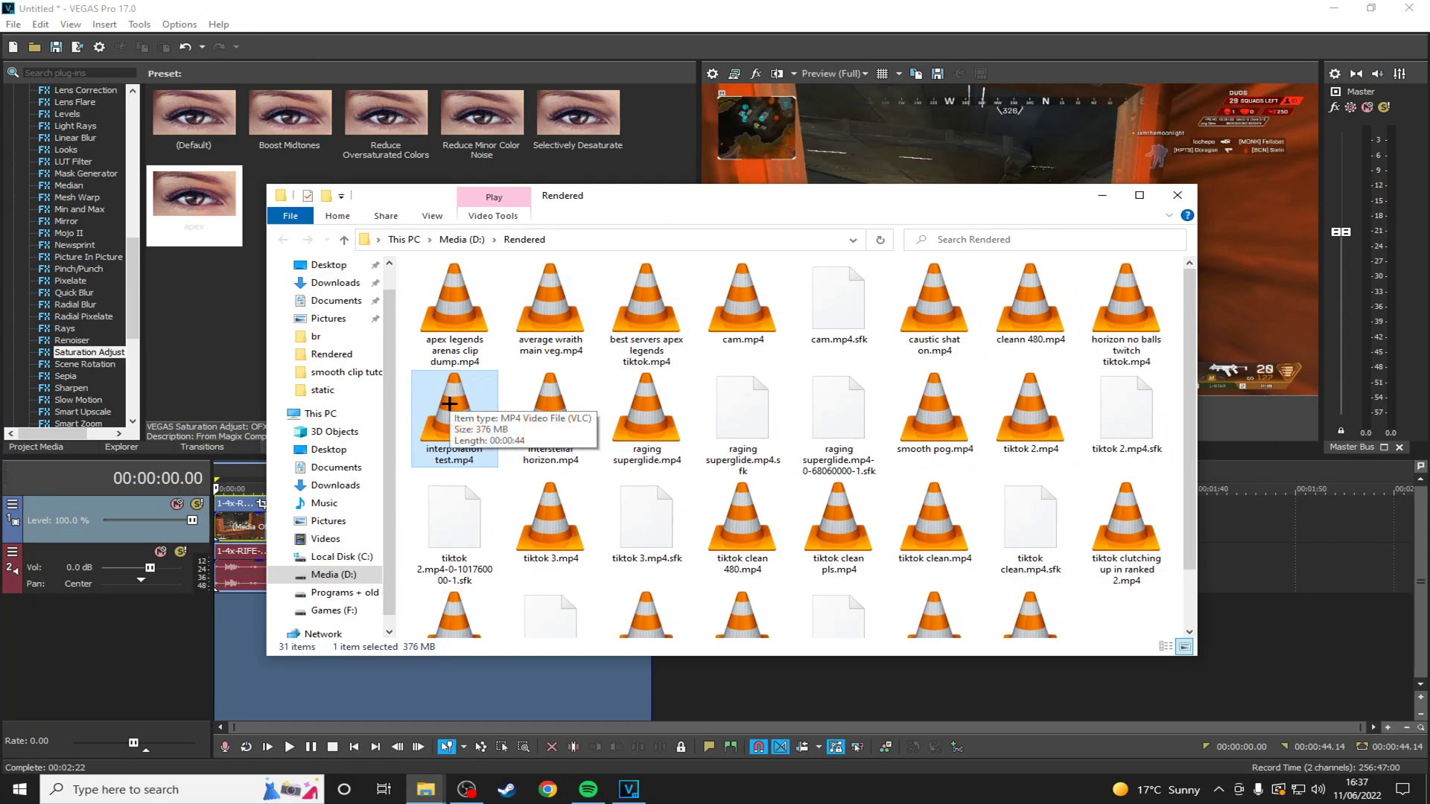
- Navigate to D:\win10 backup\stream\upscaling and open CONVERT.bat in Notepad for editing
{"action": "left_click", "coordinate": [458, 239]}
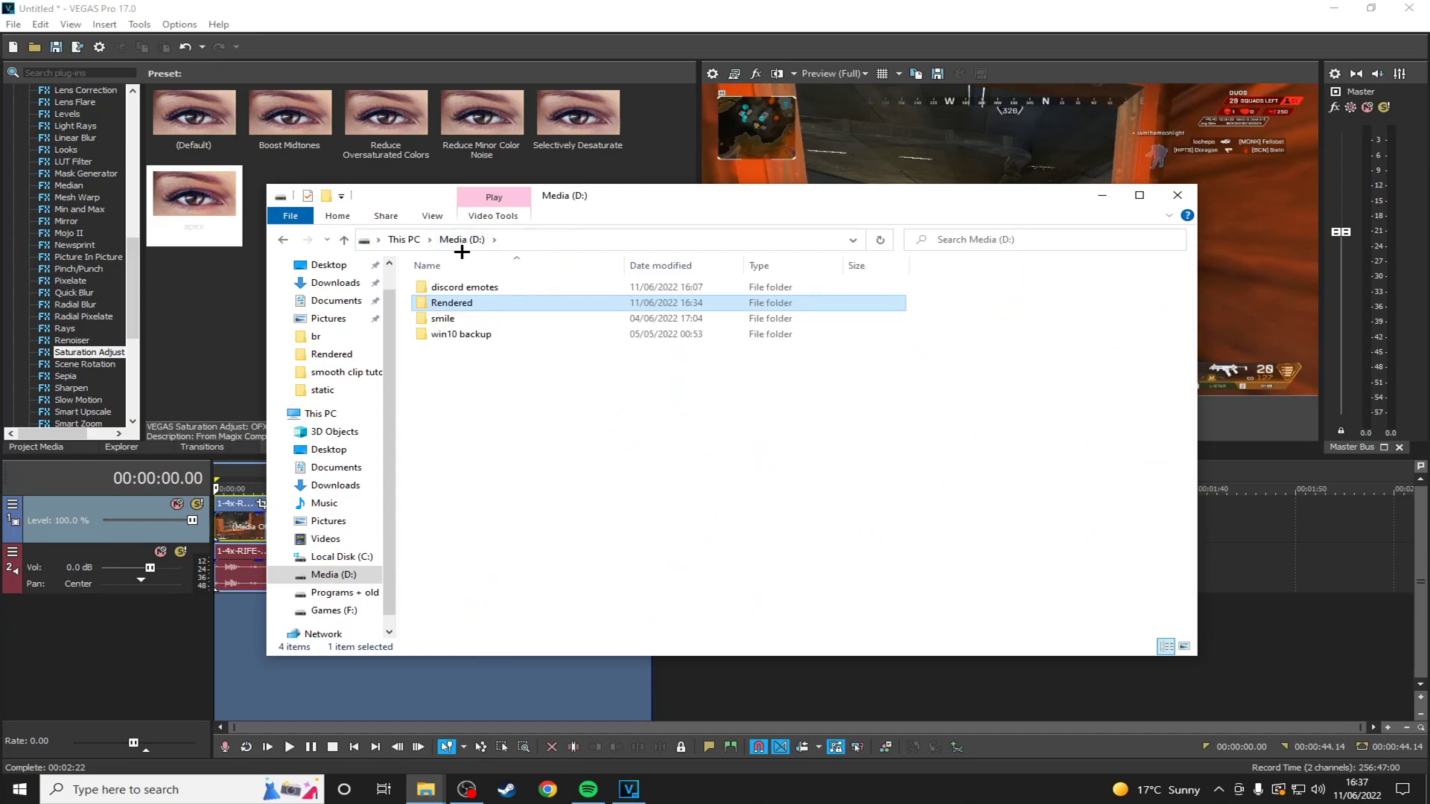
{"action": "key", "text": "alt+Left"}
{"action": "left_click_drag", "start_coordinate": [475, 427], "coordinate": [629, 459]}
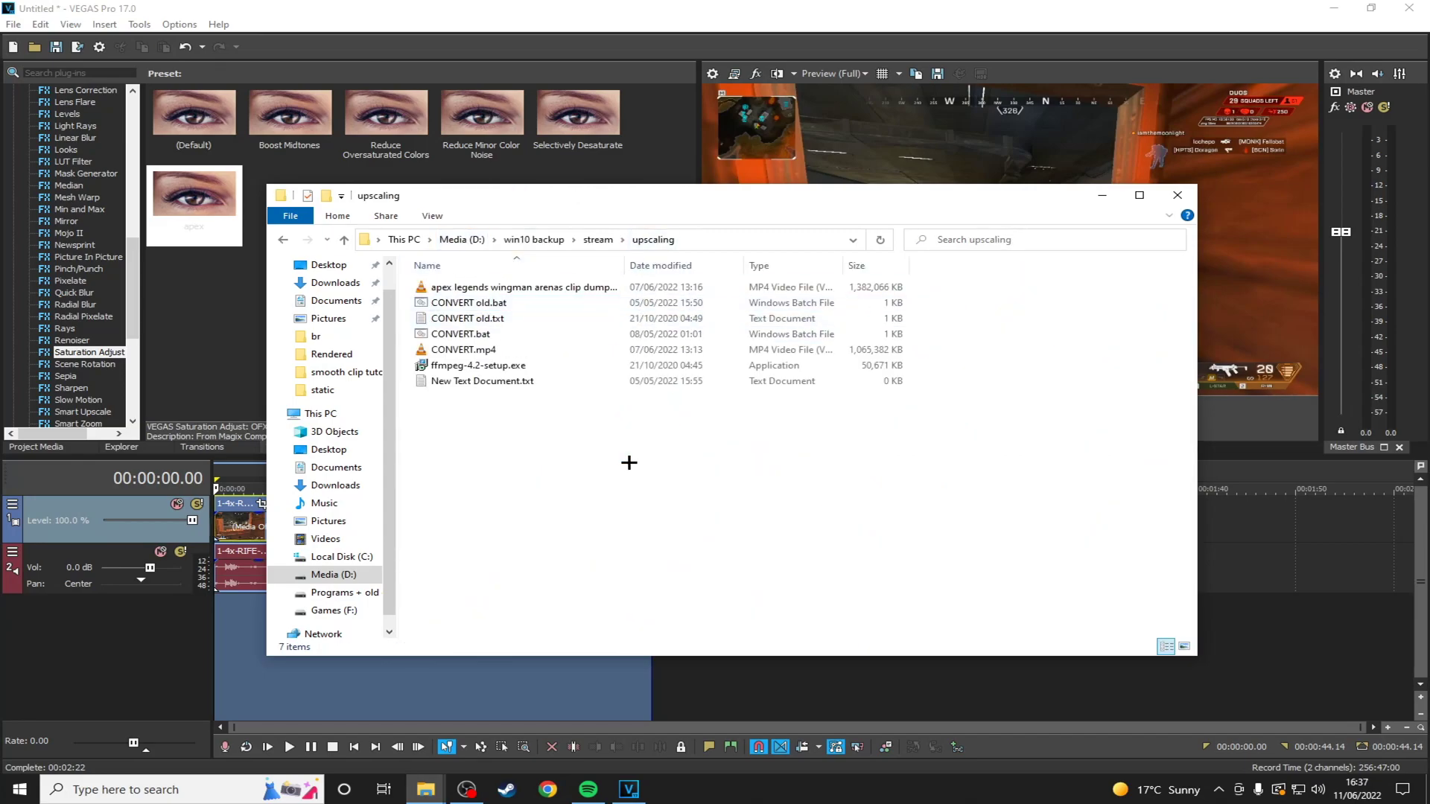
{"action": "right_click", "coordinate": [475, 334]}
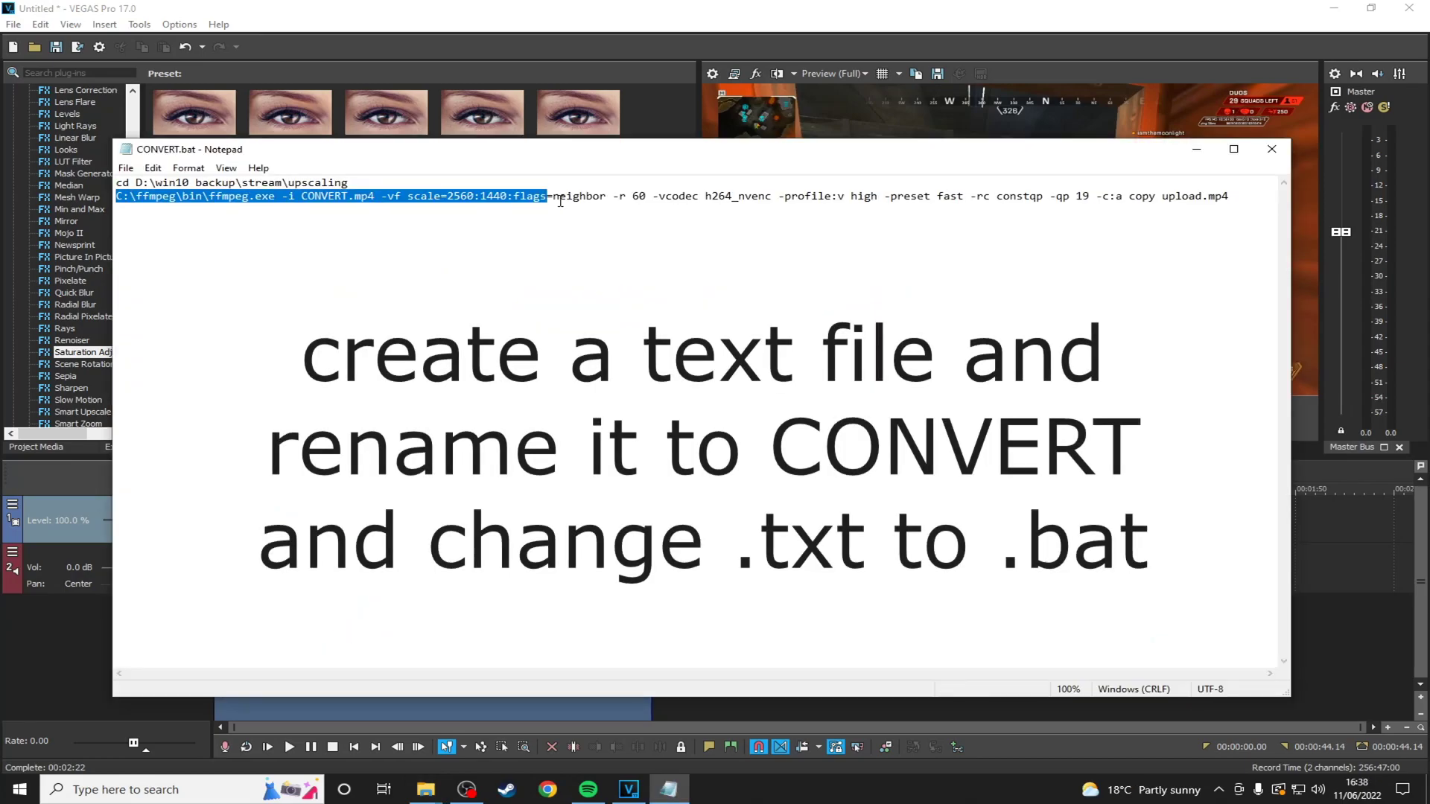
{"action": "left_click_drag", "start_coordinate": [547, 199], "coordinate": [357, 186]}
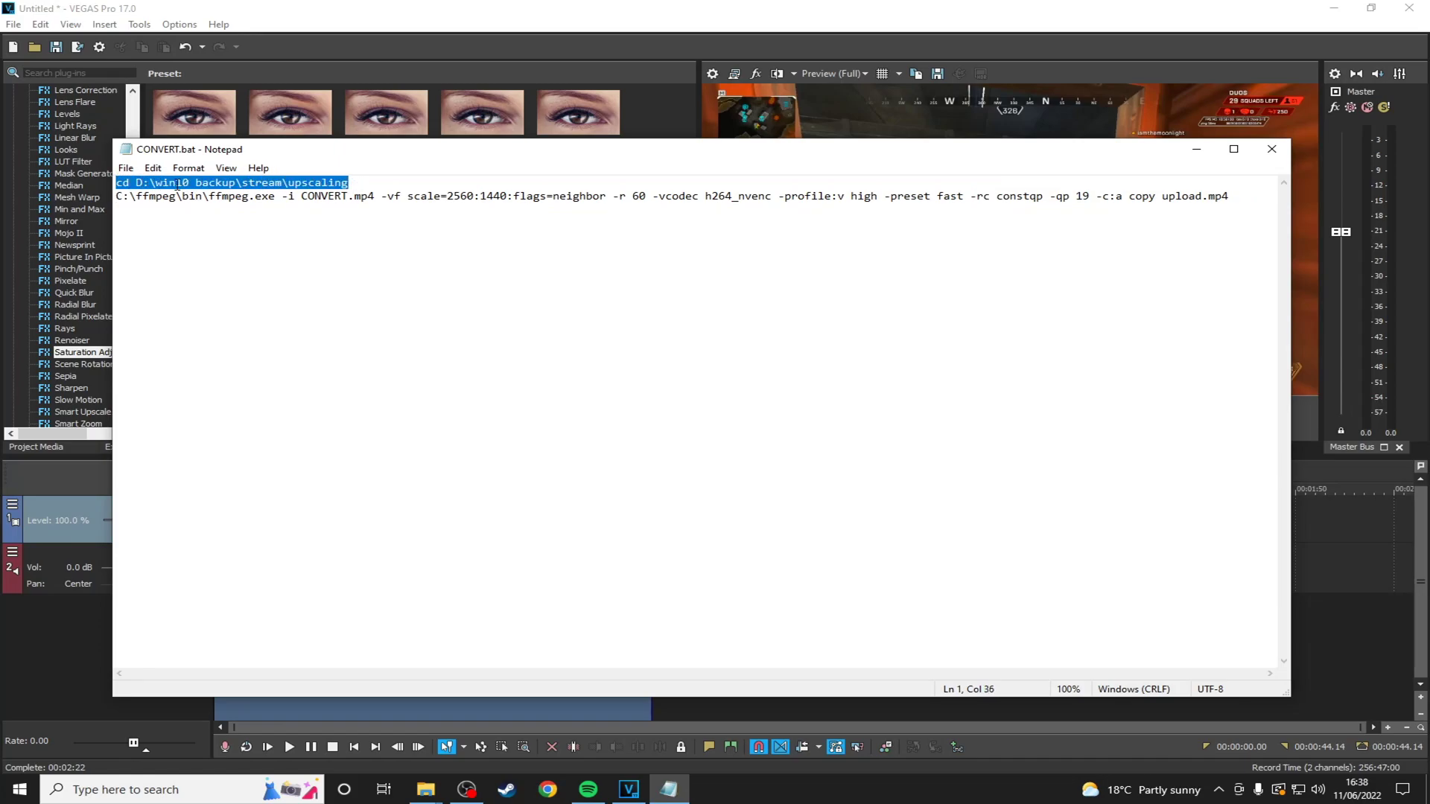
- Replace the cd path in CONVERT.bat with the upscaling folder's full path copied from Explorer
{"action": "left_click", "coordinate": [149, 182]}
{"action": "mouse_move", "coordinate": [148, 182]}
{"action": "left_mouse_down"}
{"action": "mouse_move", "coordinate": [304, 184]}
{"action": "mouse_move", "coordinate": [158, 181]}
{"action": "left_mouse_up"}
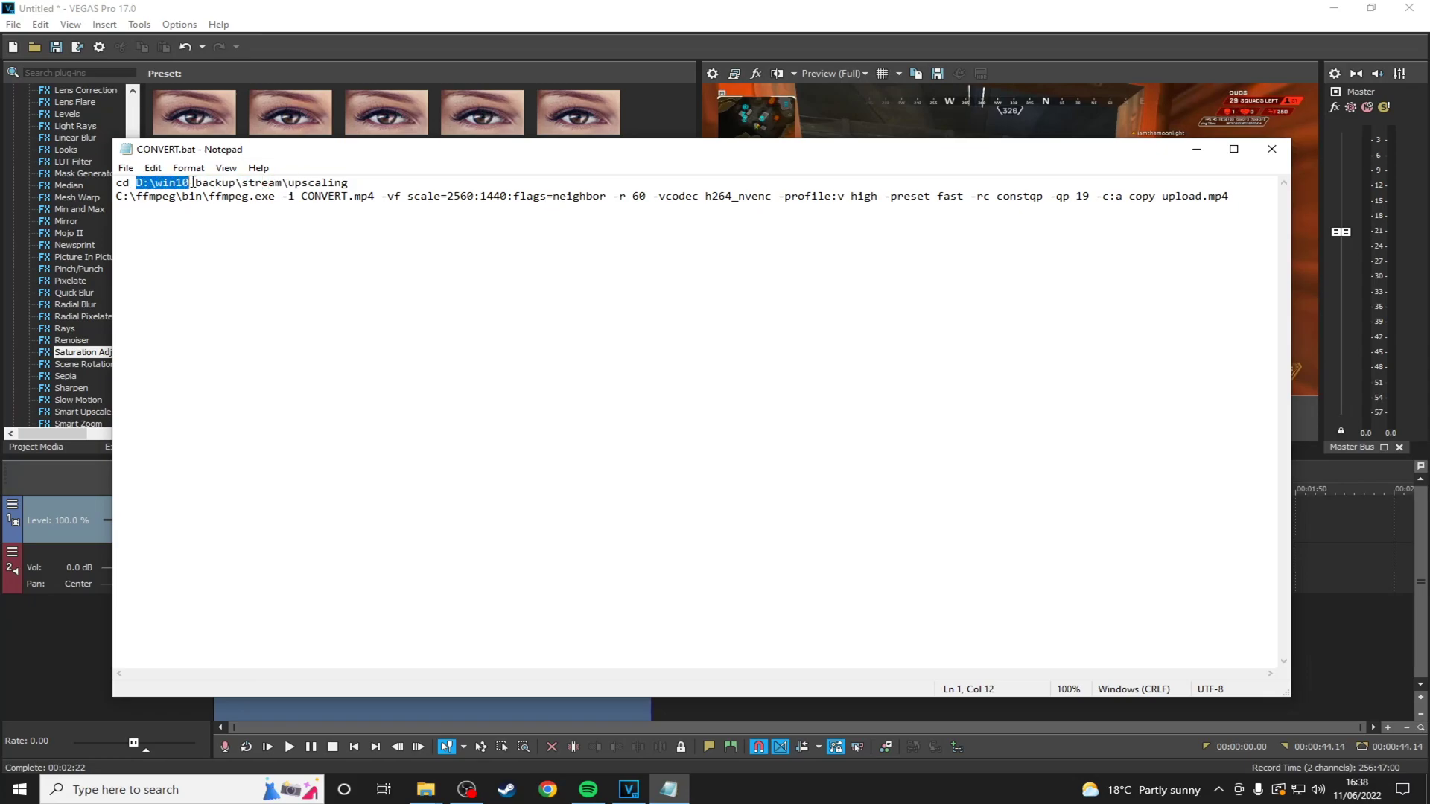
{"action": "left_click_drag", "start_coordinate": [192, 183], "coordinate": [350, 188]}
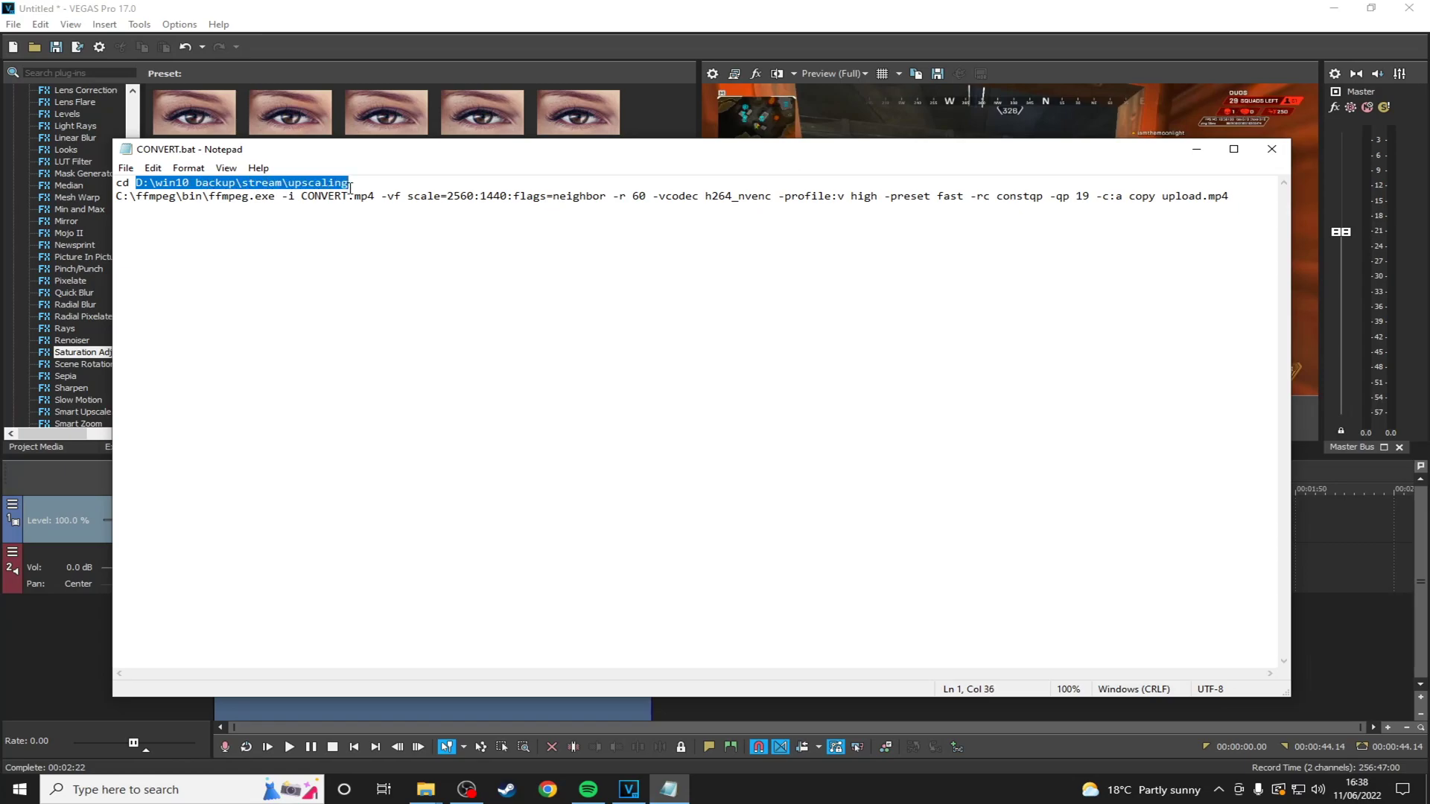
{"action": "mouse_move", "coordinate": [425, 789]}
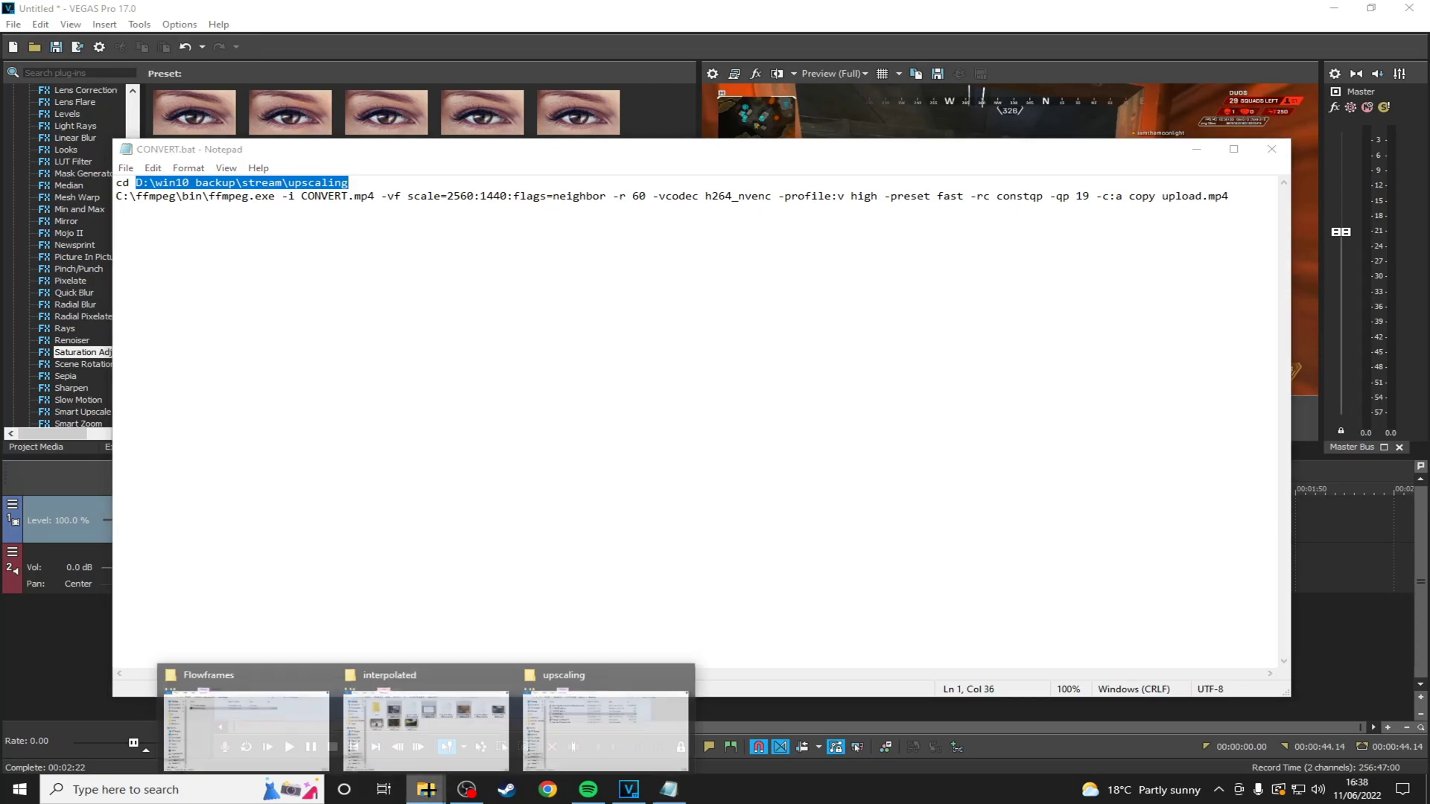
{"action": "left_click", "coordinate": [570, 711]}
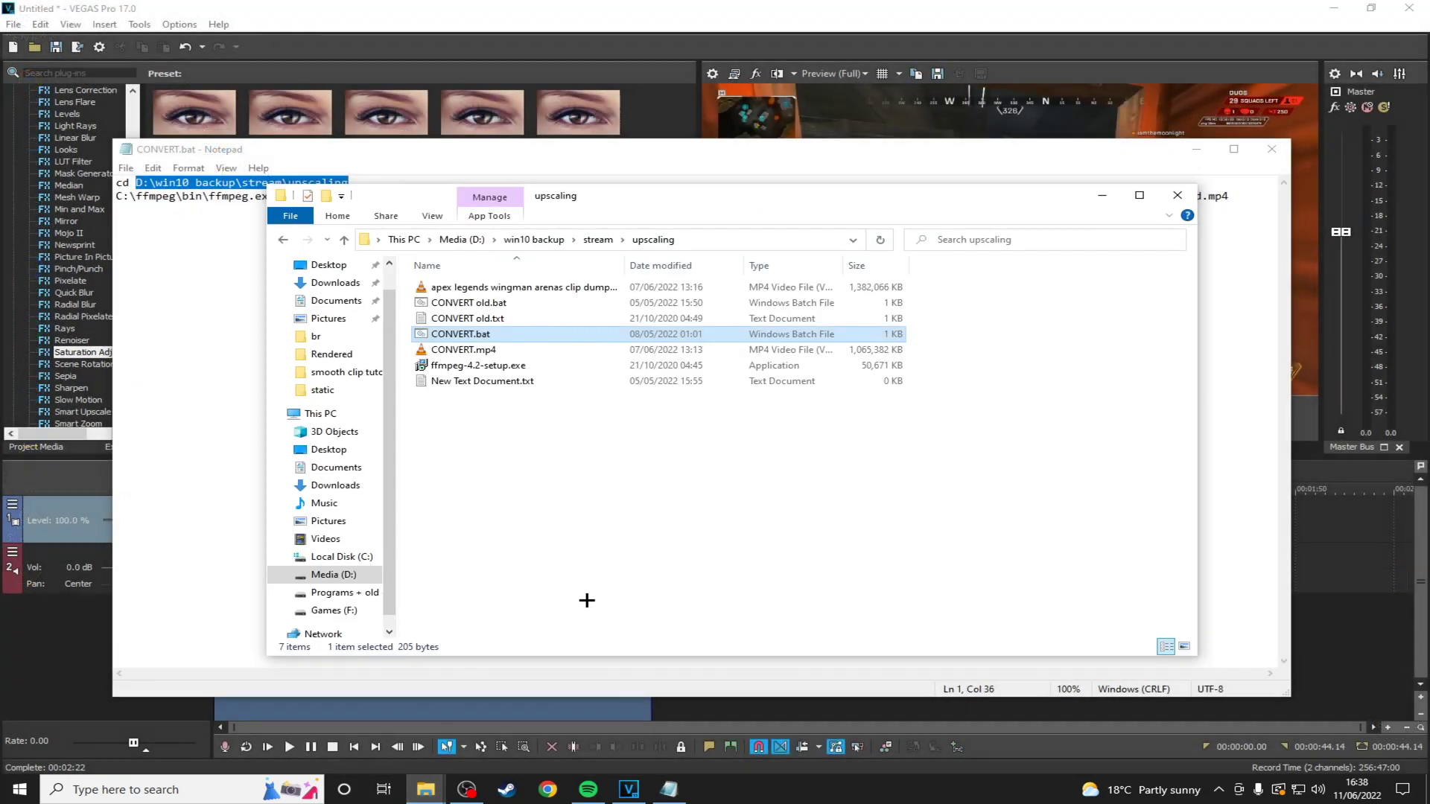
{"action": "left_click", "coordinate": [711, 239]}
{"action": "key", "text": "ctrl+c"}
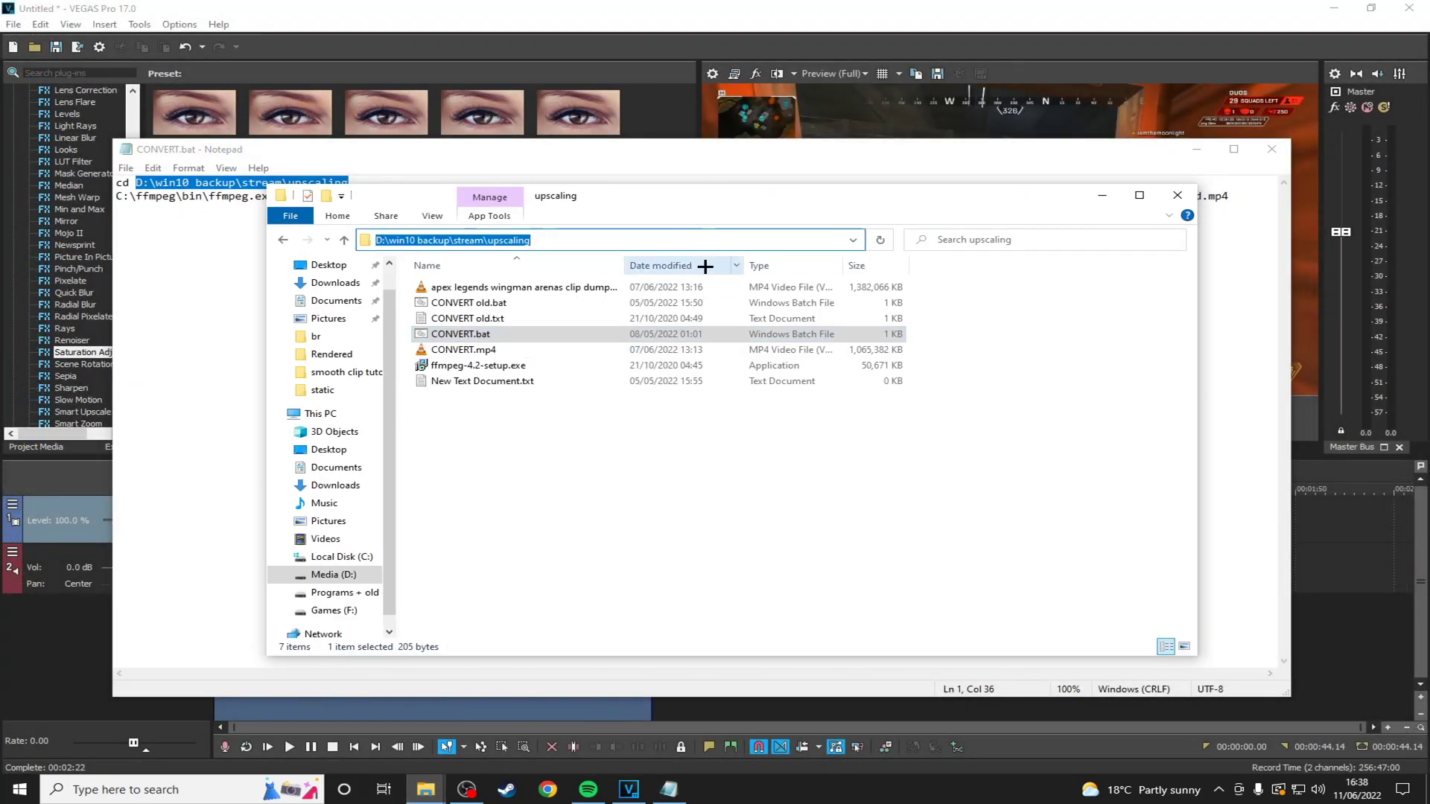
{"action": "left_click", "coordinate": [169, 187]}
{"action": "left_click_drag", "start_coordinate": [348, 184], "coordinate": [144, 186]}
{"action": "key", "text": "ctrl+v"}
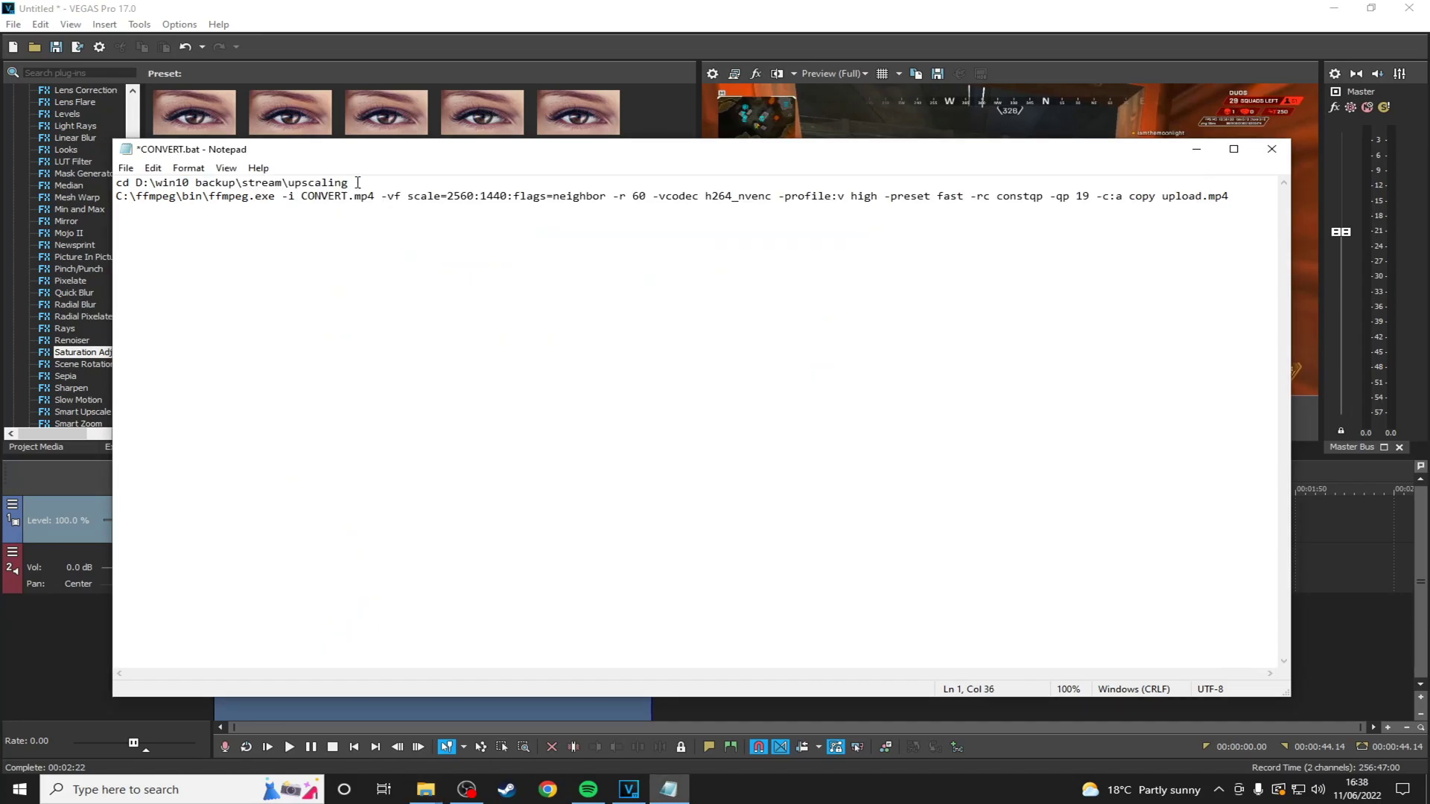
{"action": "left_click_drag", "start_coordinate": [357, 182], "coordinate": [1271, 201]}
{"action": "left_click", "coordinate": [237, 197]}
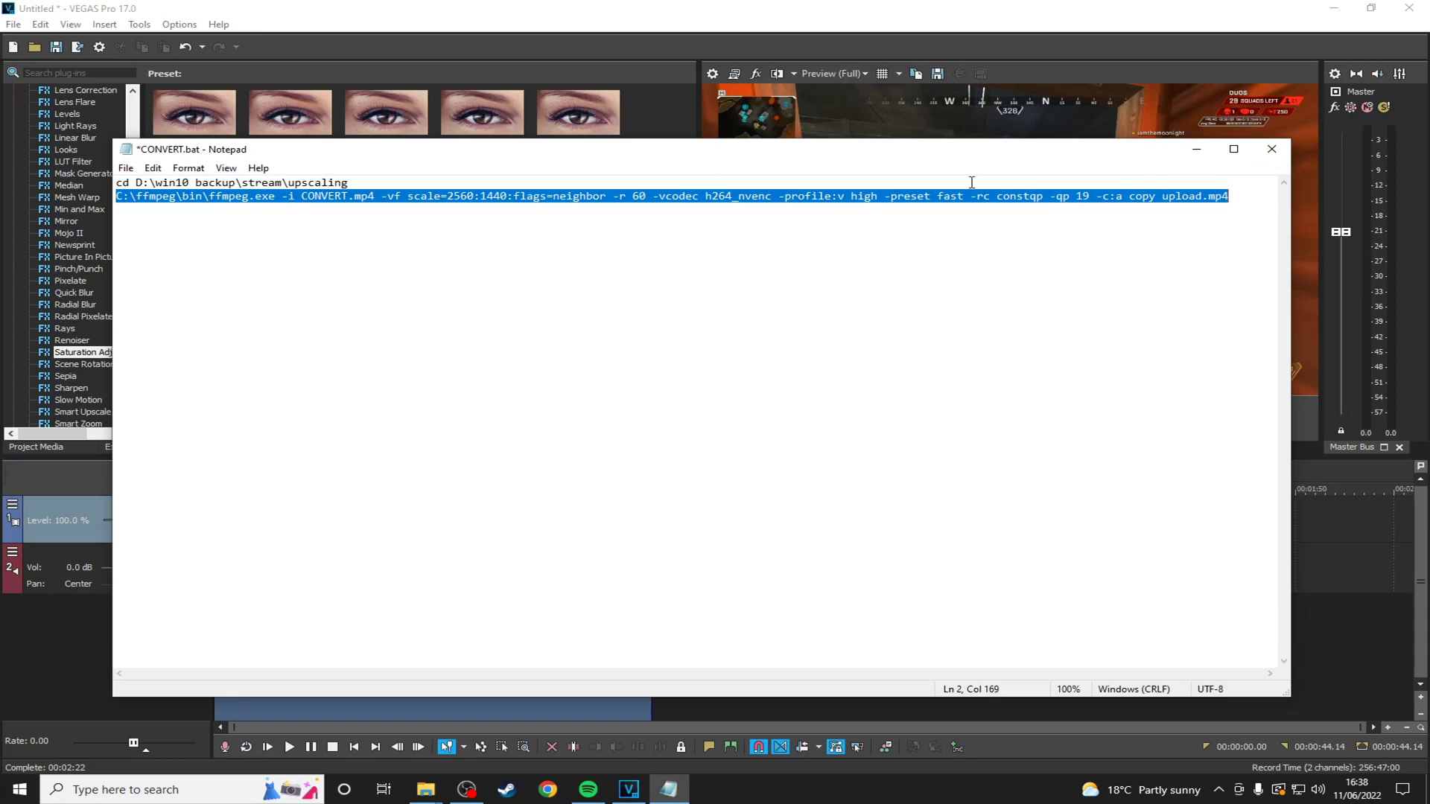
- Close CONVERT.bat in Notepad without saving
{"action": "left_click", "coordinate": [1272, 149]}
{"action": "key", "text": "n"}
{"action": "left_click_drag", "start_coordinate": [643, 209], "coordinate": [633, 180]}
- Move interpolation test.mp4 into the upscaling folder and rename it CONVERT.mp4
{"action": "left_click", "coordinate": [423, 788]}
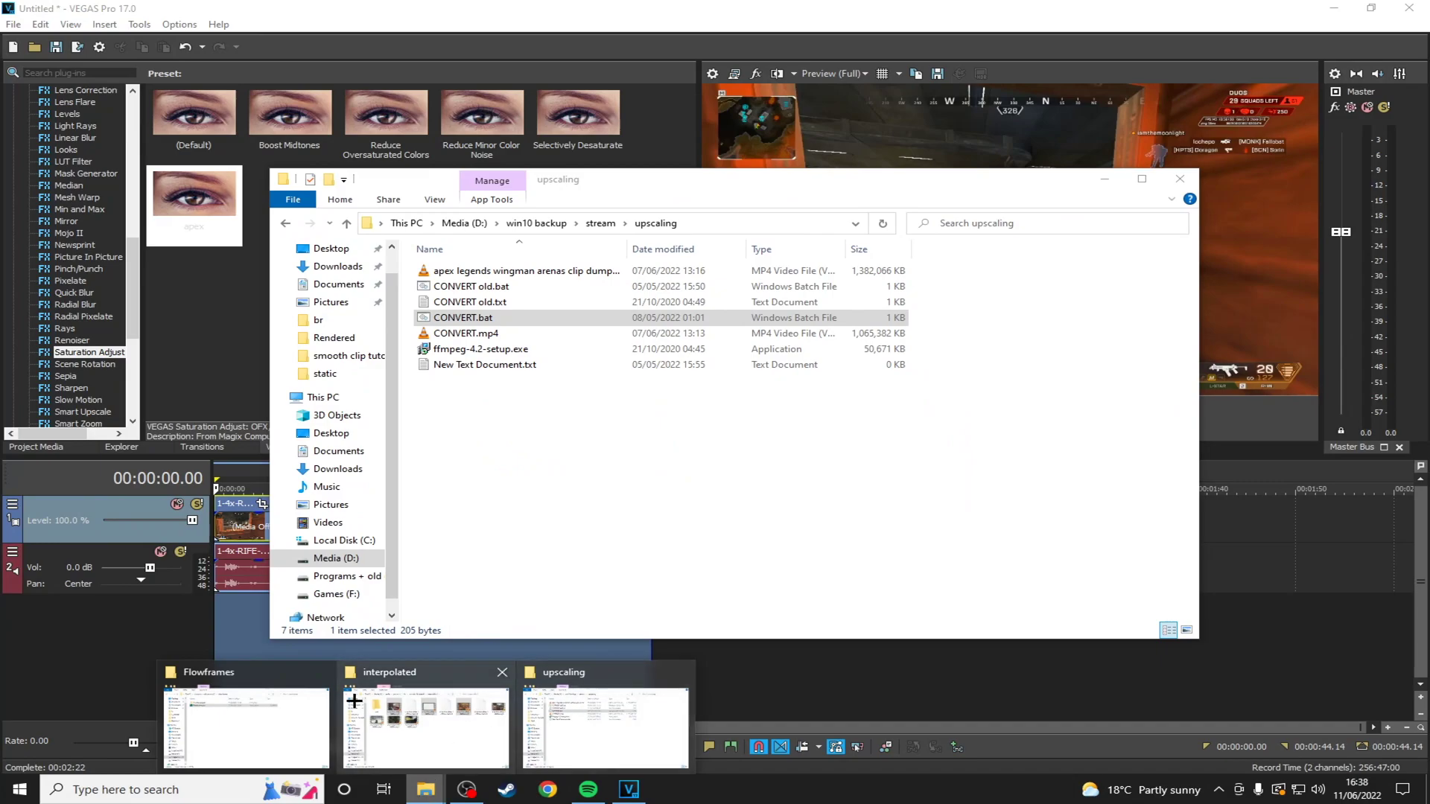
{"action": "mouse_move", "coordinate": [542, 504]}
{"action": "left_mouse_down"}
{"action": "mouse_move", "coordinate": [521, 521]}
{"action": "mouse_move", "coordinate": [548, 495]}
{"action": "left_mouse_up"}
{"action": "right_click", "coordinate": [484, 352]}
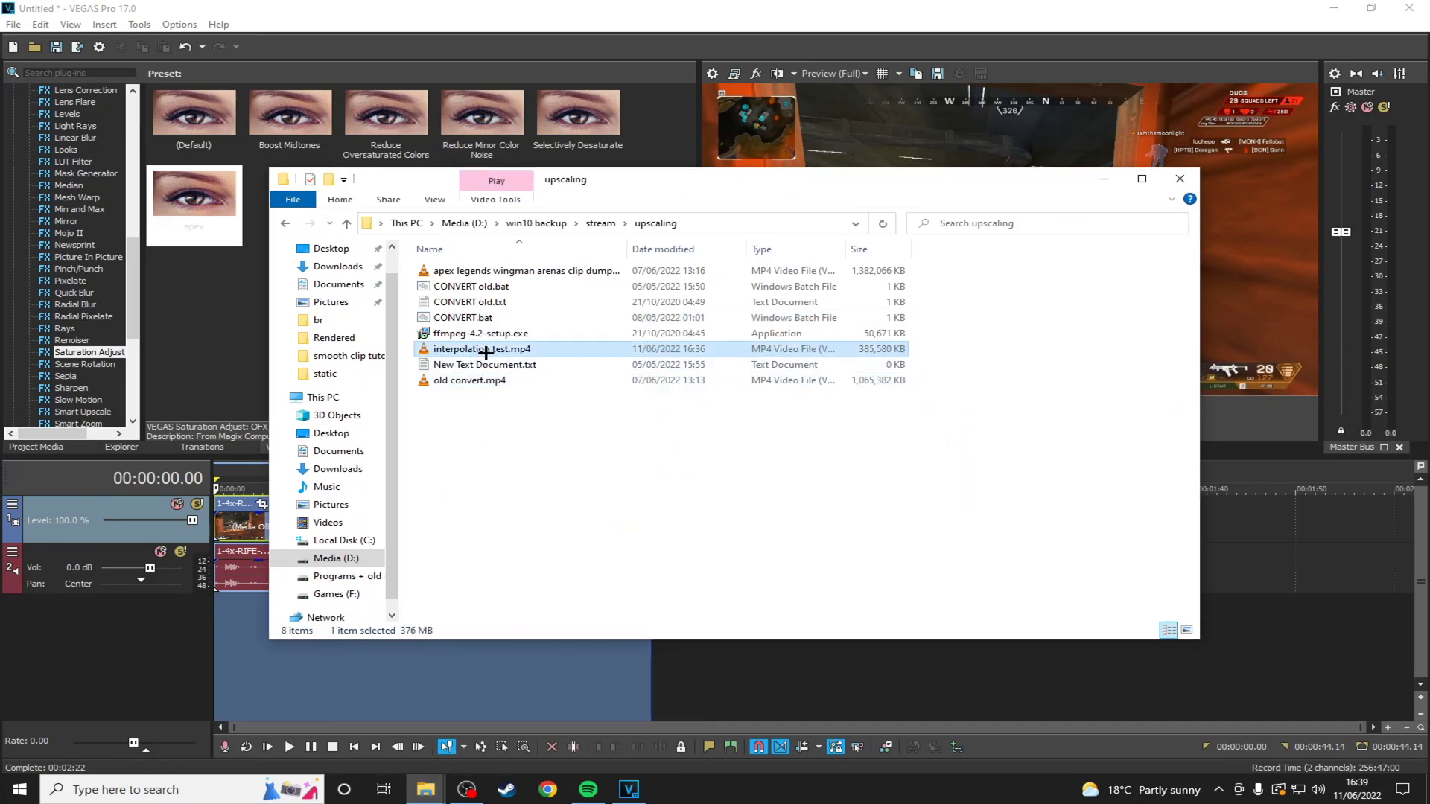
{"action": "left_click", "coordinate": [543, 609]}
{"action": "type", "text": "CONVERT"}
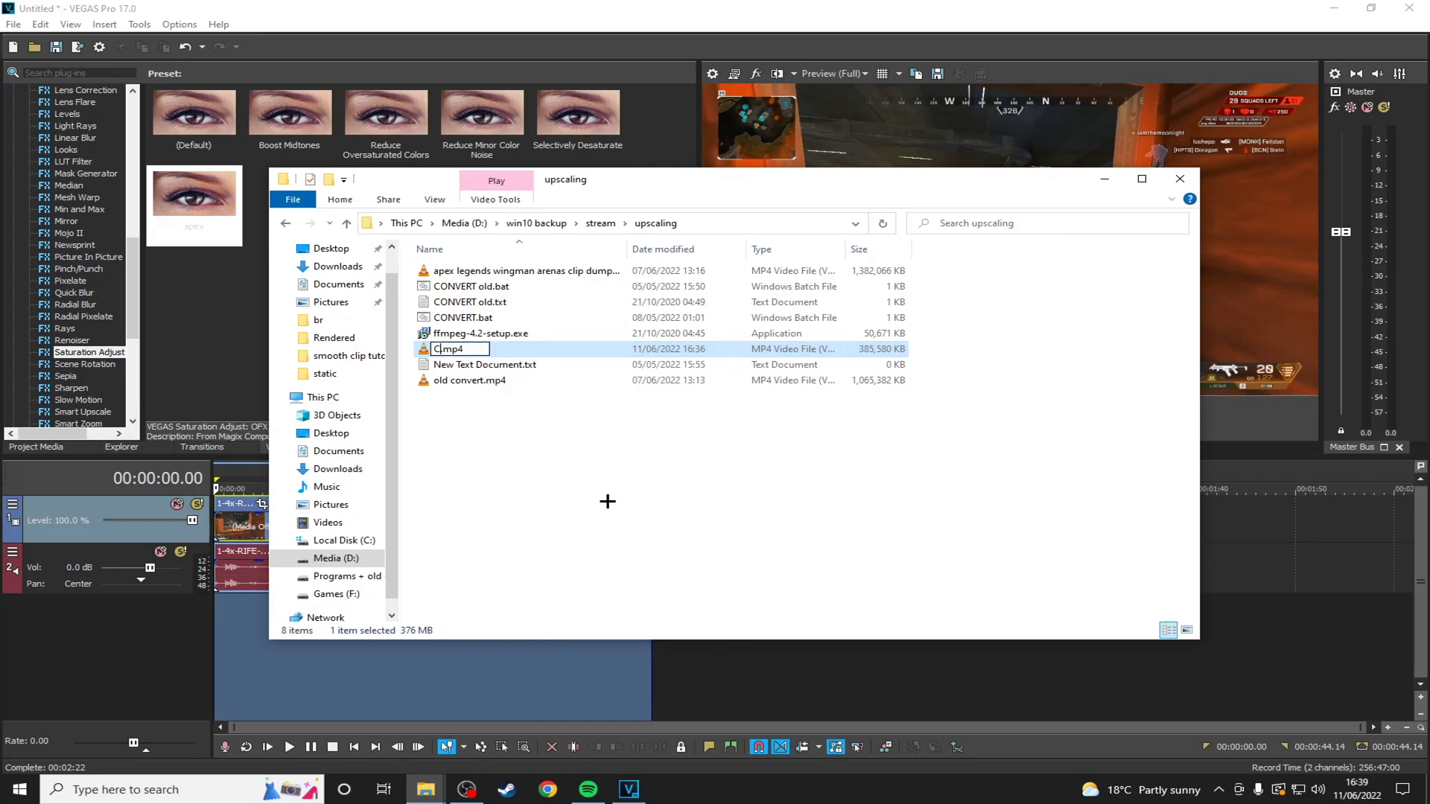
{"action": "key", "text": "Return"}
{"action": "right_click", "coordinate": [439, 317]}
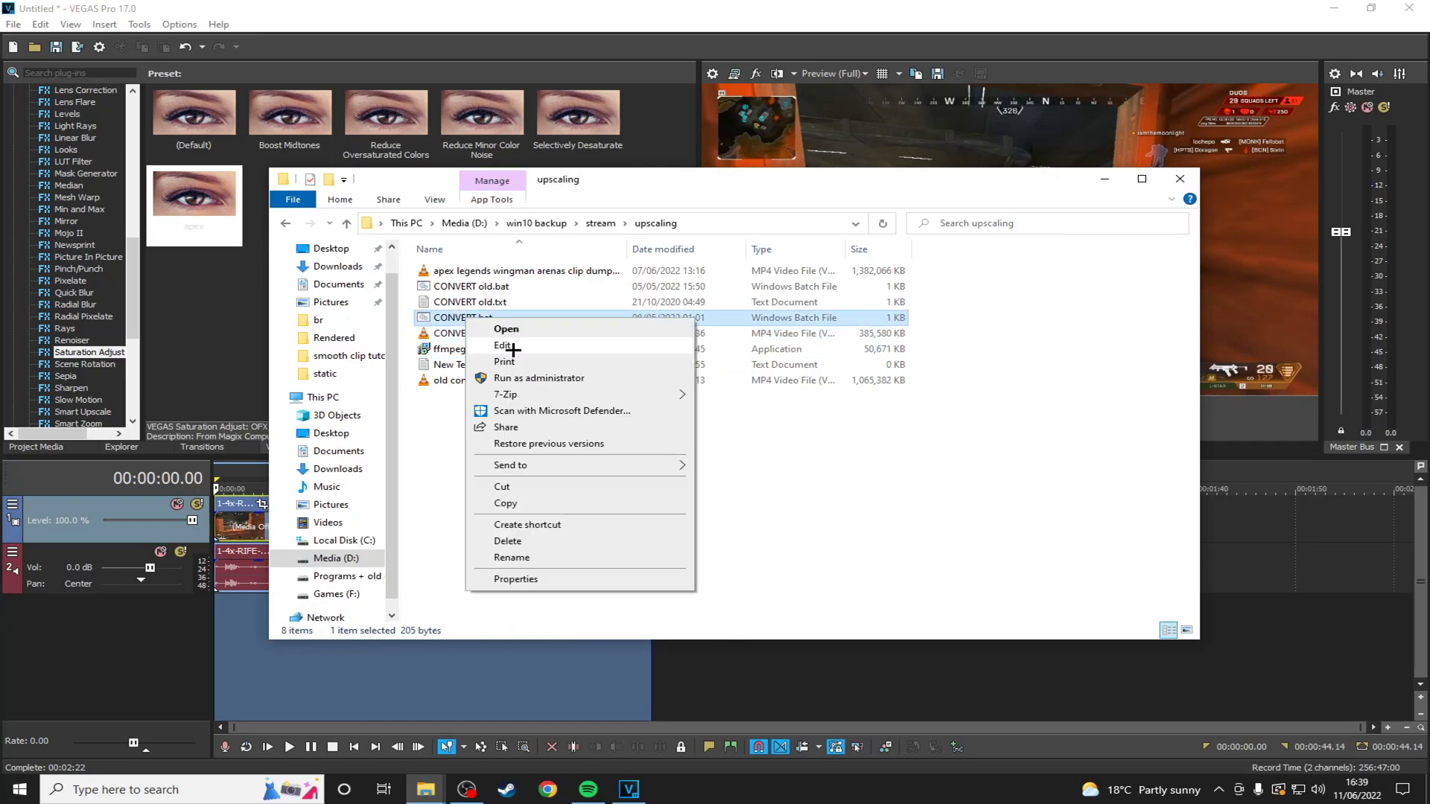
- Edit CONVERT.bat's ffmpeg scale from 2560:1440 to 3840:2160, save, and close Notepad
{"action": "left_click", "coordinate": [513, 345]}
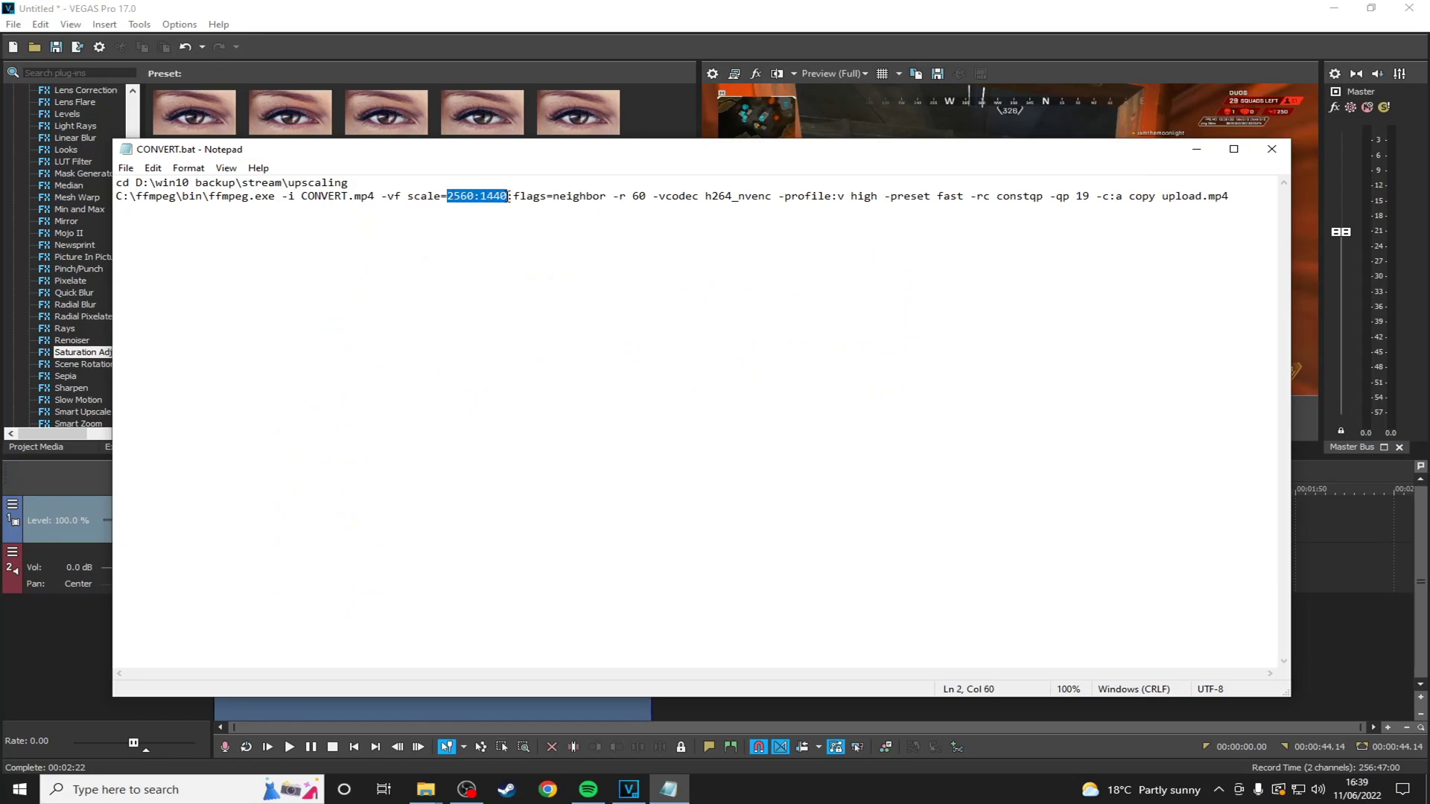
{"action": "left_click_drag", "start_coordinate": [509, 196], "coordinate": [476, 199]}
{"action": "type", "text": "3840"}
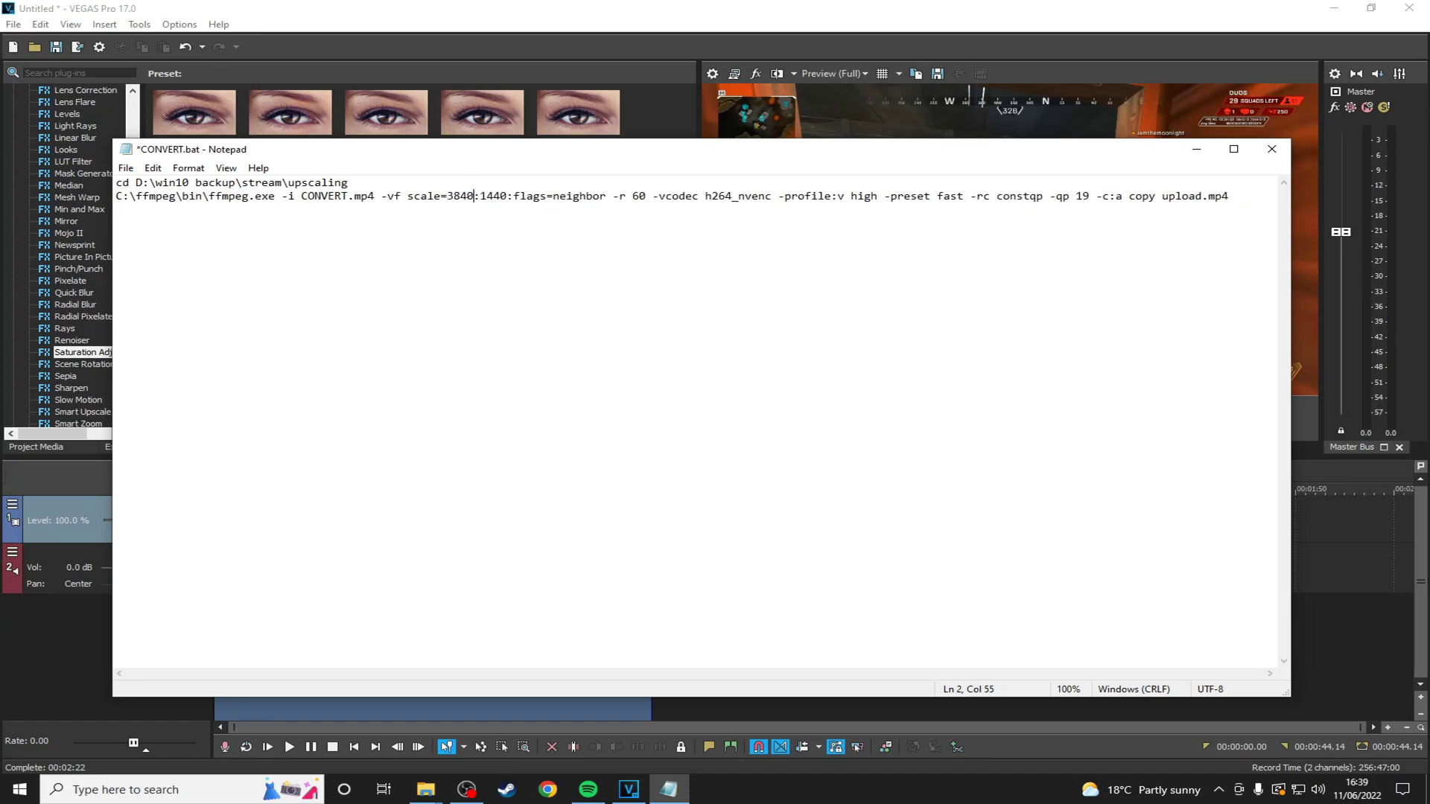
{"action": "key", "text": "BackSpace"}
{"action": "key", "text": "BackSpace"}
{"action": "key", "text": "BackSpace"}
{"action": "key", "text": "BackSpace"}
{"action": "type", "text": "2160"}
{"action": "key", "text": "ctrl+s"}
{"action": "key", "text": "alt+F4"}
- Run CONVERT.bat so ffmpeg encodes upload.mp4 at 3840x2160
{"action": "double_click", "coordinate": [447, 305]}
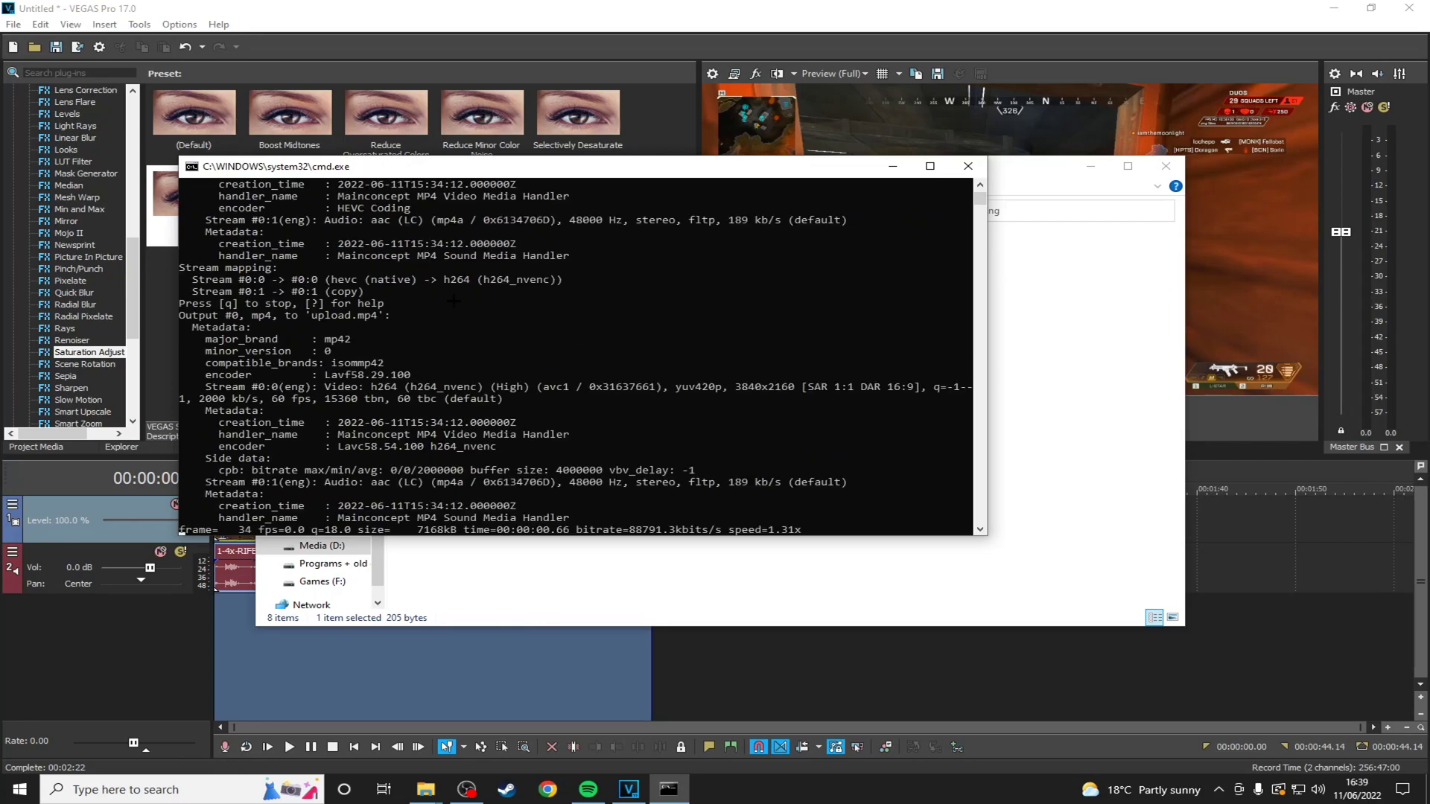
{"action": "left_click_drag", "start_coordinate": [443, 170], "coordinate": [481, 176]}
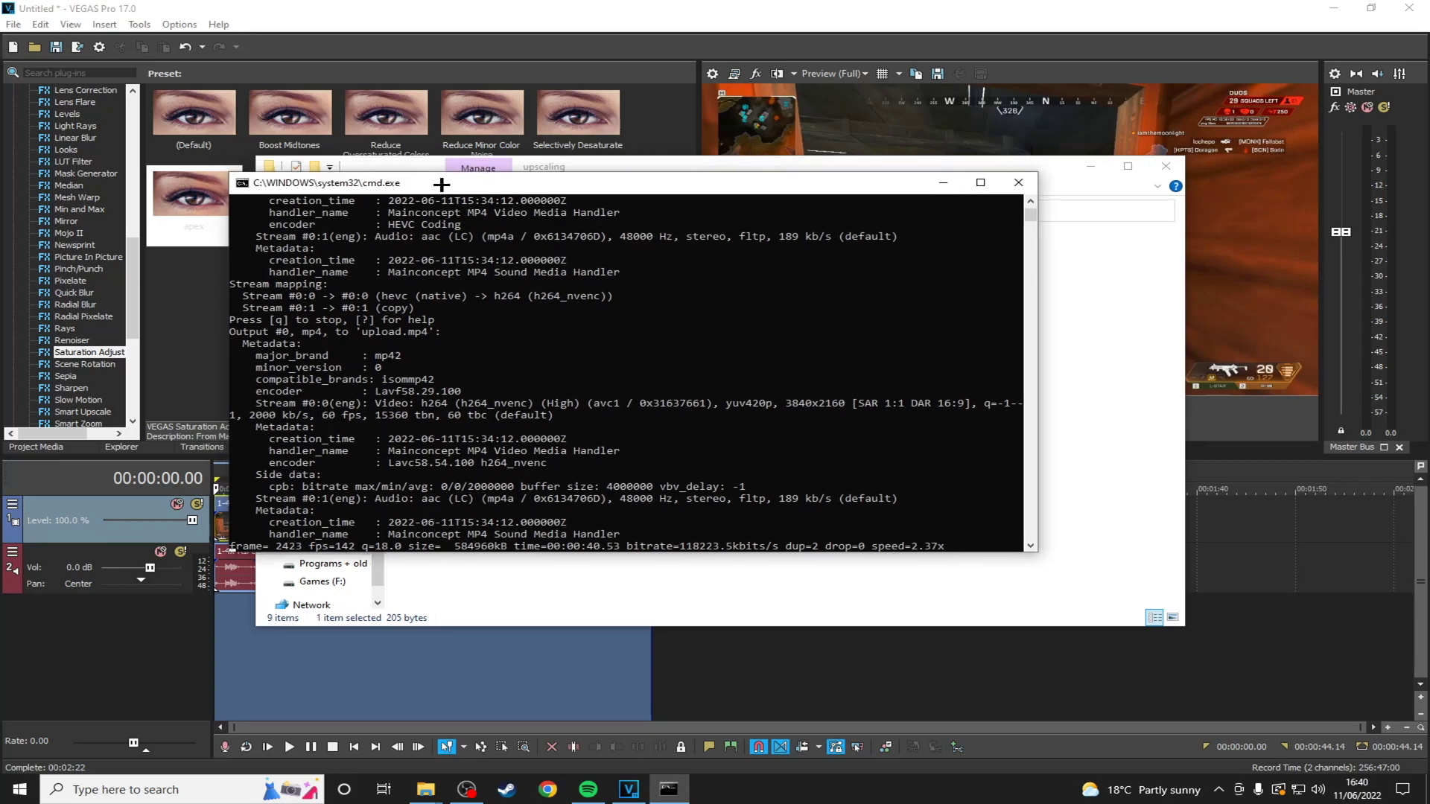
{"action": "left_click", "coordinate": [434, 388]}
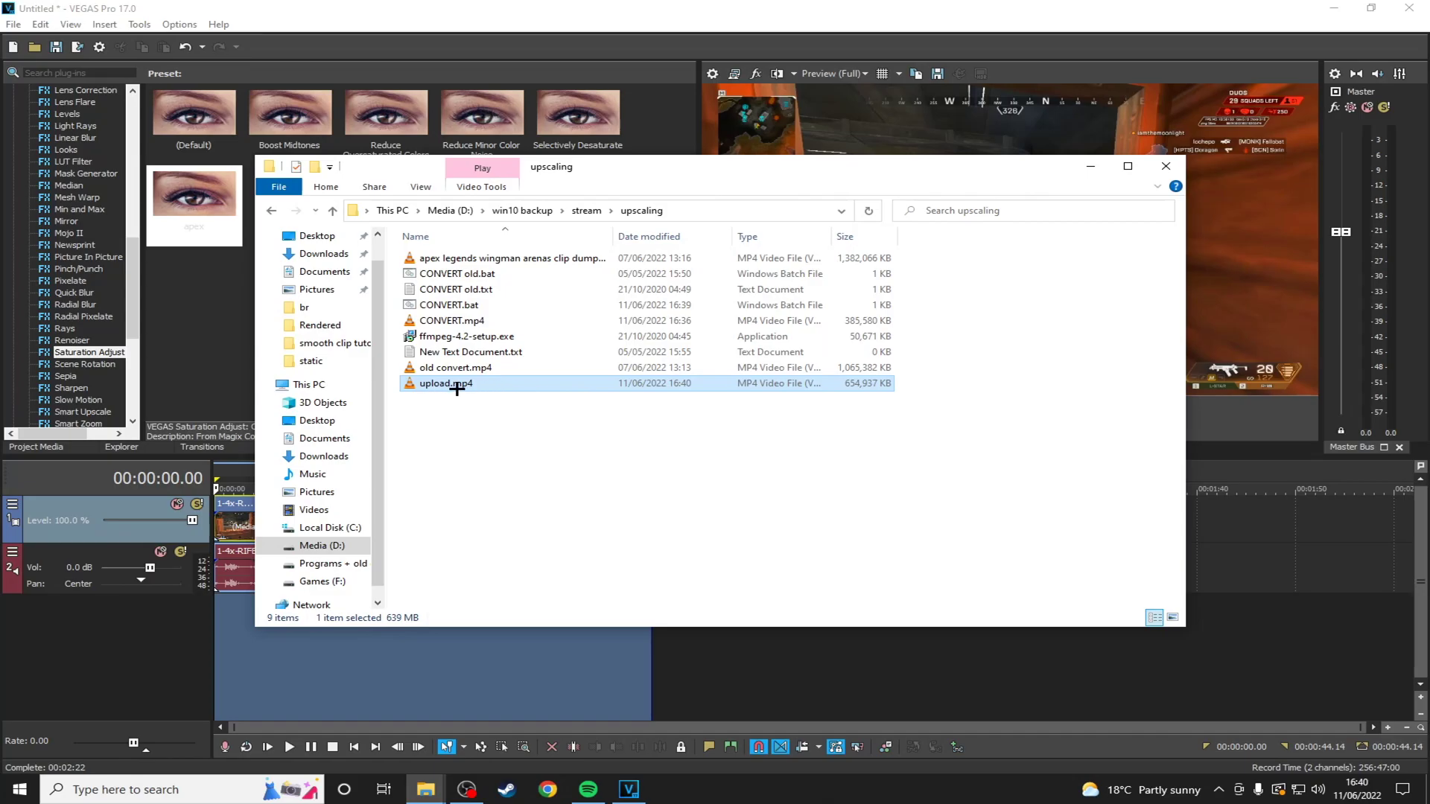
- Play upload.mp4 briefly in fullscreen, then close the video player
{"action": "double_click", "coordinate": [456, 388]}
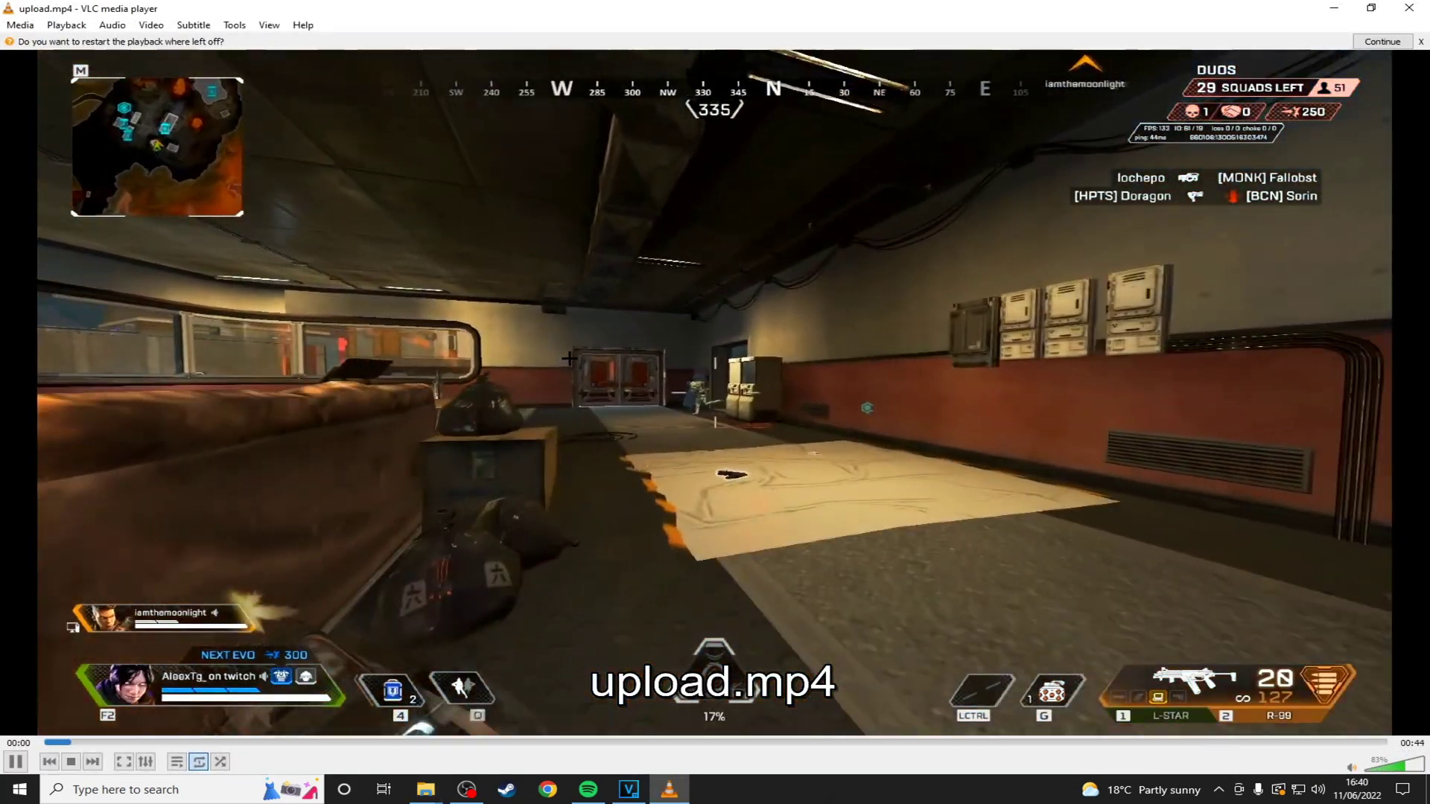
{"action": "double_click", "coordinate": [569, 358]}
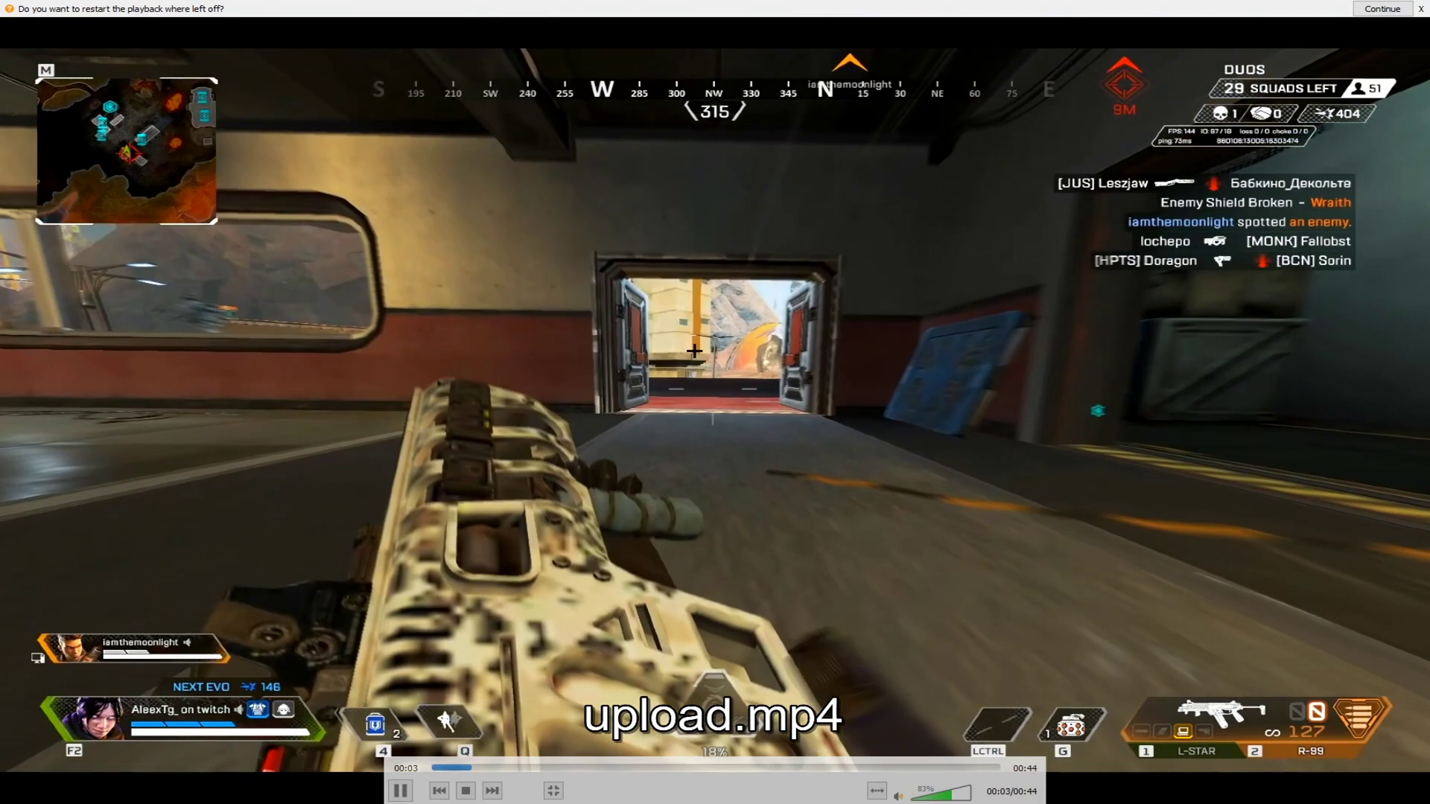
{"action": "key", "text": "Escape"}
{"action": "left_click", "coordinate": [1406, 9]}
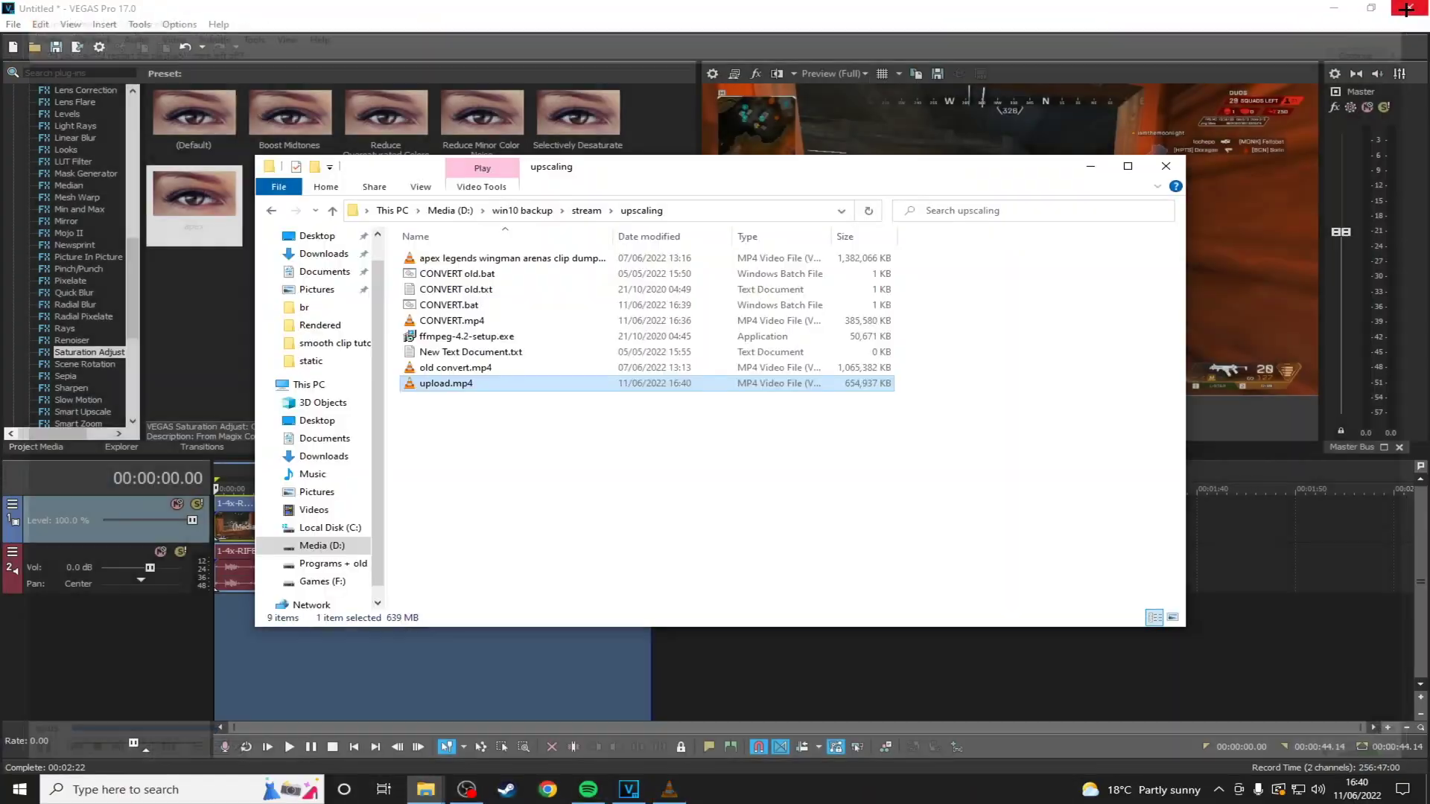
{"action": "right_click", "coordinate": [487, 383]}
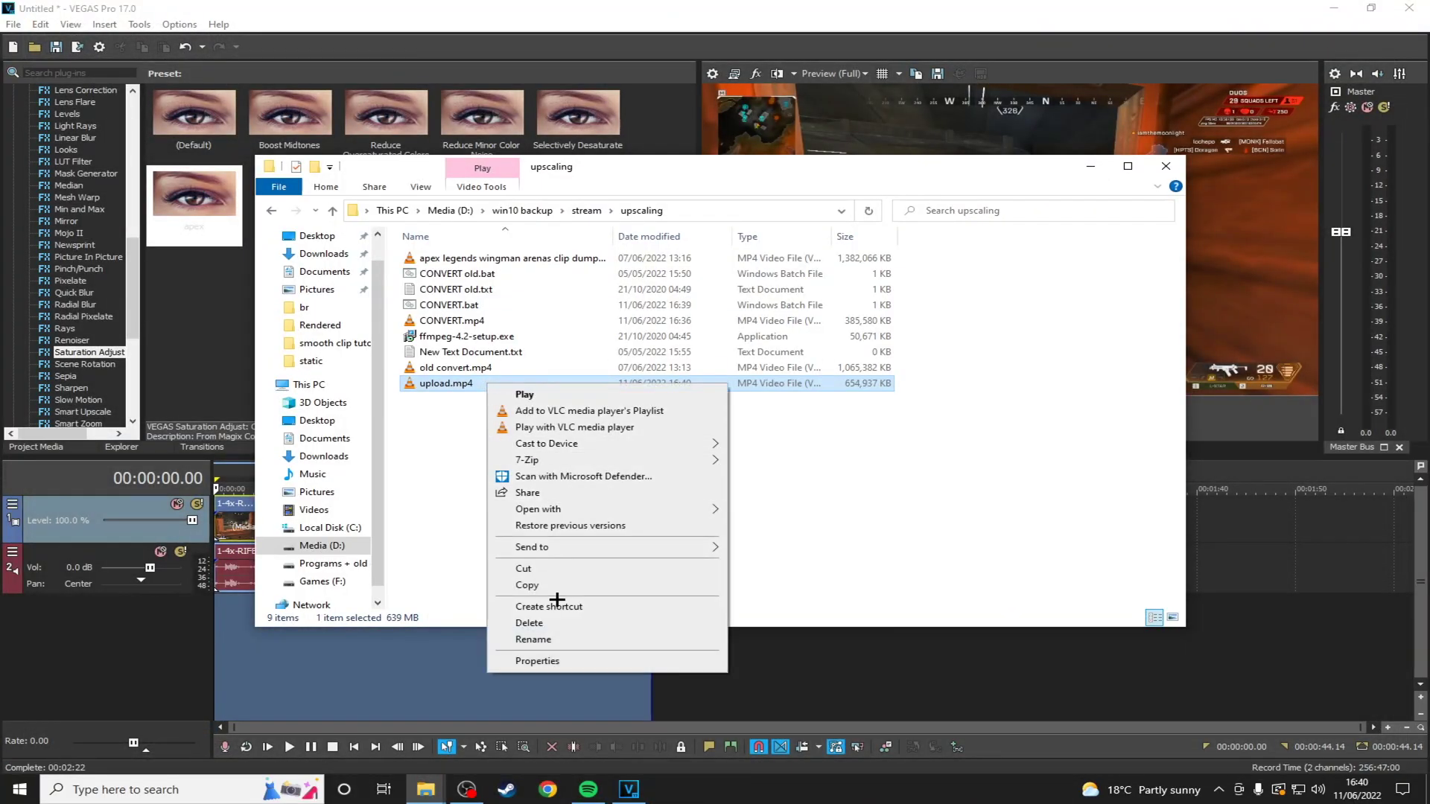
{"action": "left_click", "coordinate": [537, 661]}
{"action": "left_click", "coordinate": [593, 415]}
{"action": "left_click_drag", "start_coordinate": [609, 400], "coordinate": [609, 325]}
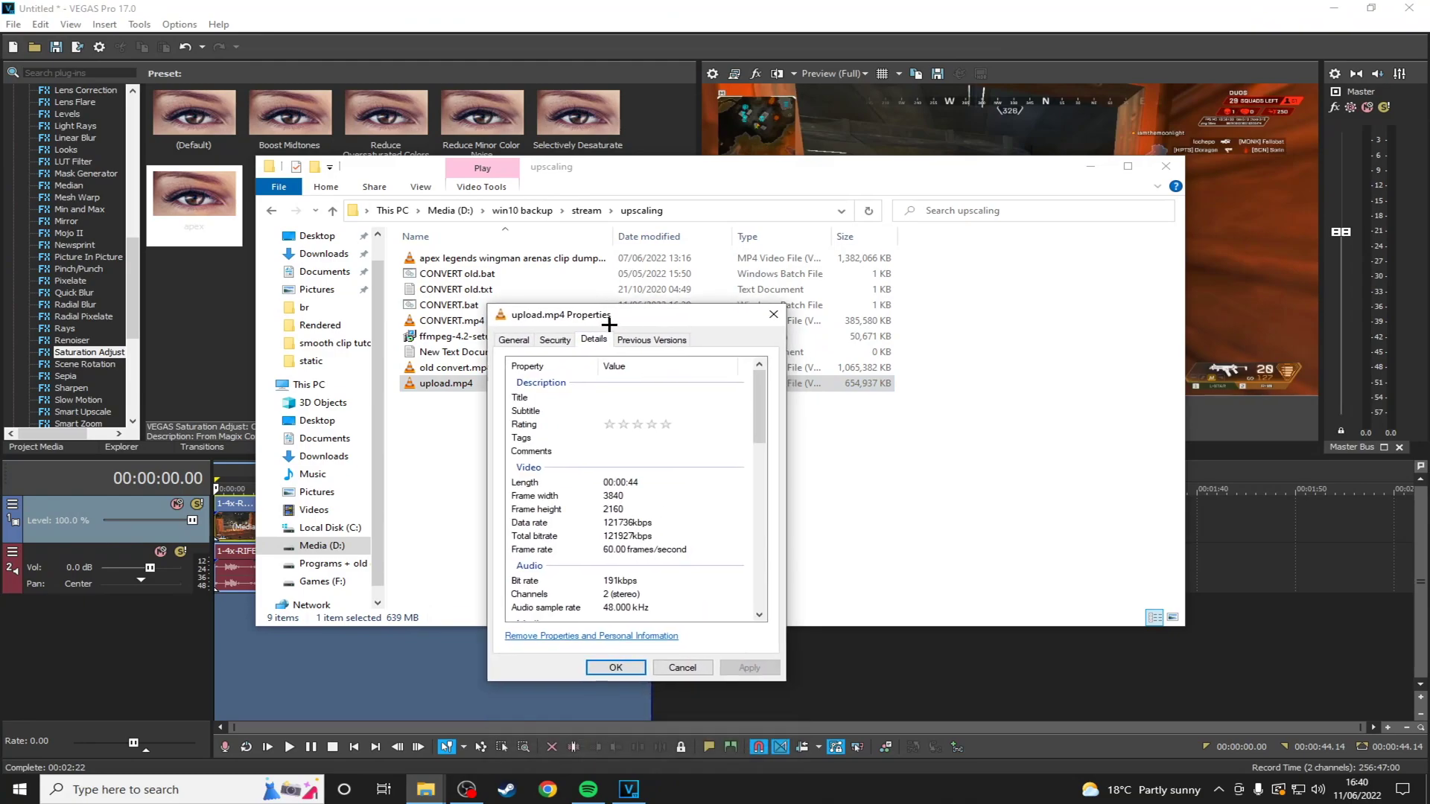
{"action": "left_click", "coordinate": [563, 495]}
{"action": "left_click", "coordinate": [615, 511]}
{"action": "left_click", "coordinate": [614, 495]}
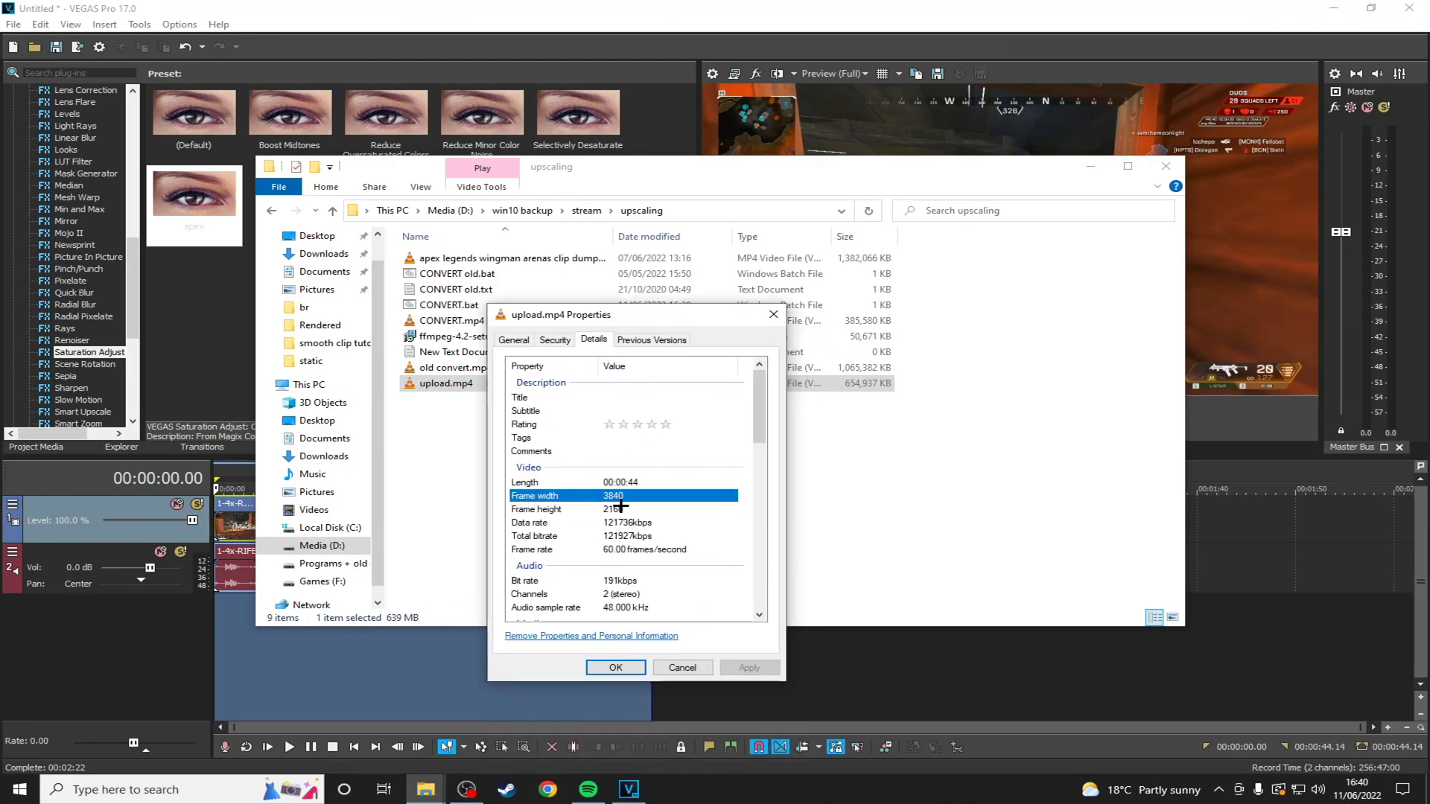
{"action": "left_click", "coordinate": [614, 516]}
{"action": "left_click", "coordinate": [614, 509]}
{"action": "left_click", "coordinate": [618, 496]}
{"action": "left_click", "coordinate": [615, 668]}
{"action": "left_click_drag", "start_coordinate": [514, 177], "coordinate": [543, 191]}
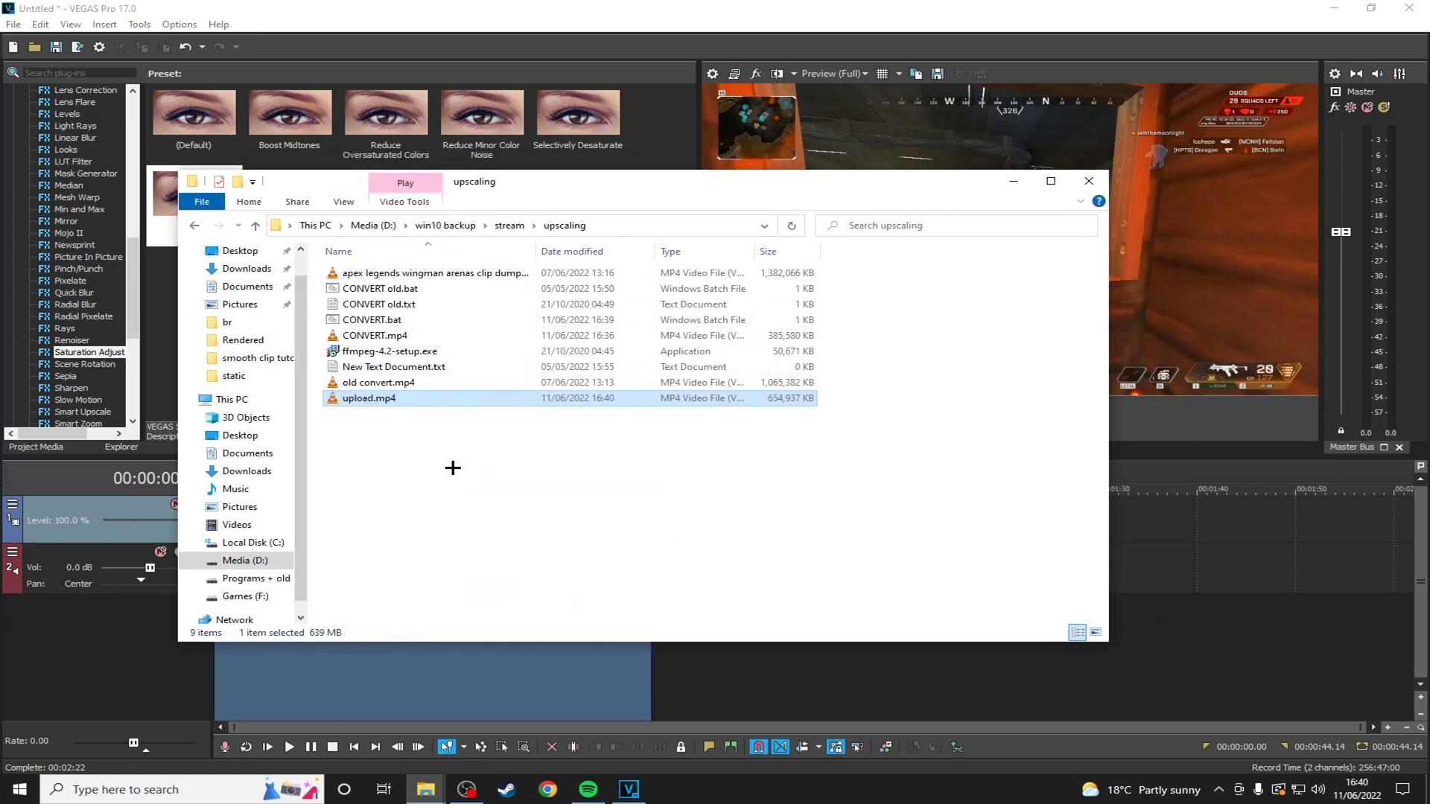
{"action": "left_click_drag", "start_coordinate": [632, 201], "coordinate": [669, 203]}
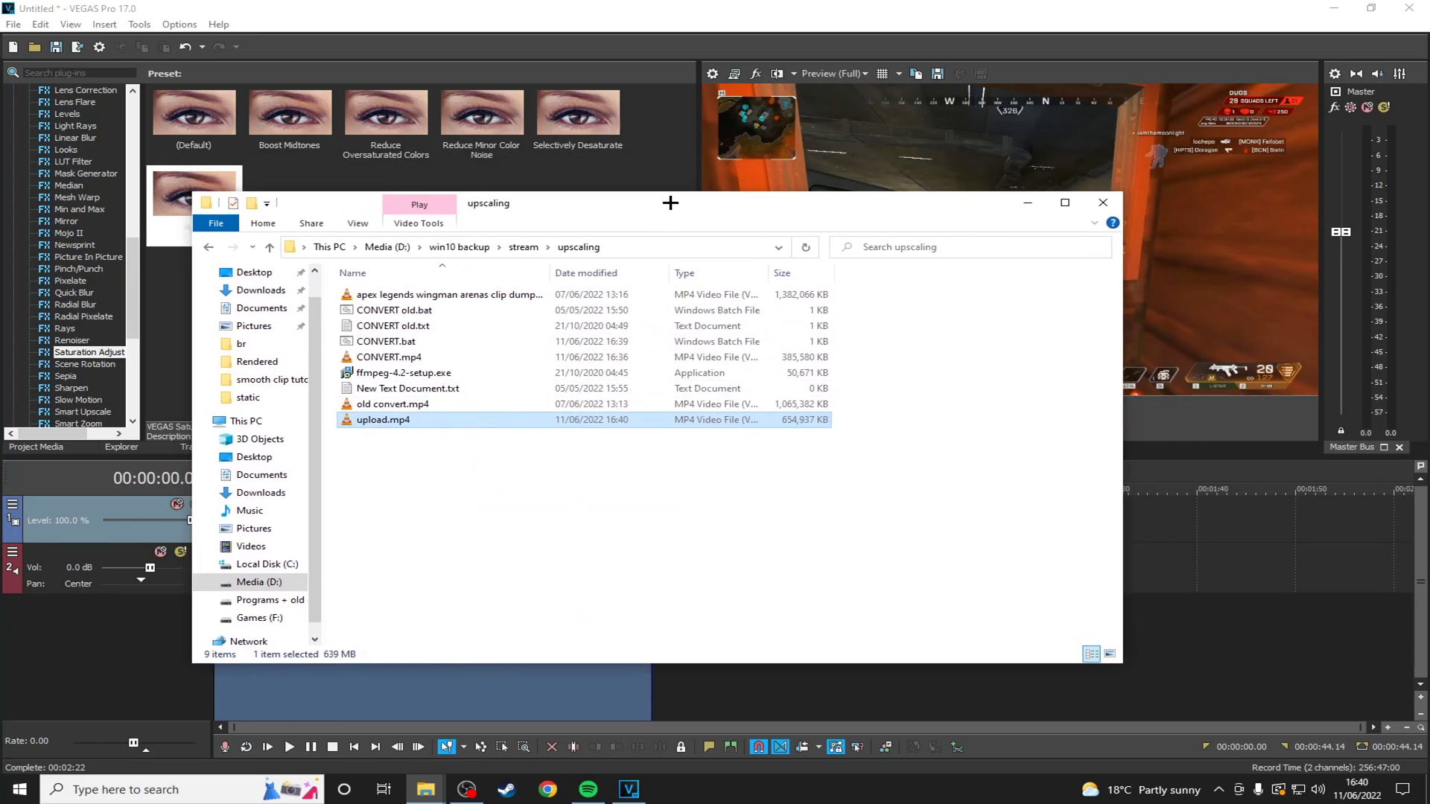
{"action": "left_click_drag", "start_coordinate": [417, 463], "coordinate": [771, 638]}
{"action": "left_click_drag", "start_coordinate": [785, 489], "coordinate": [334, 655]}
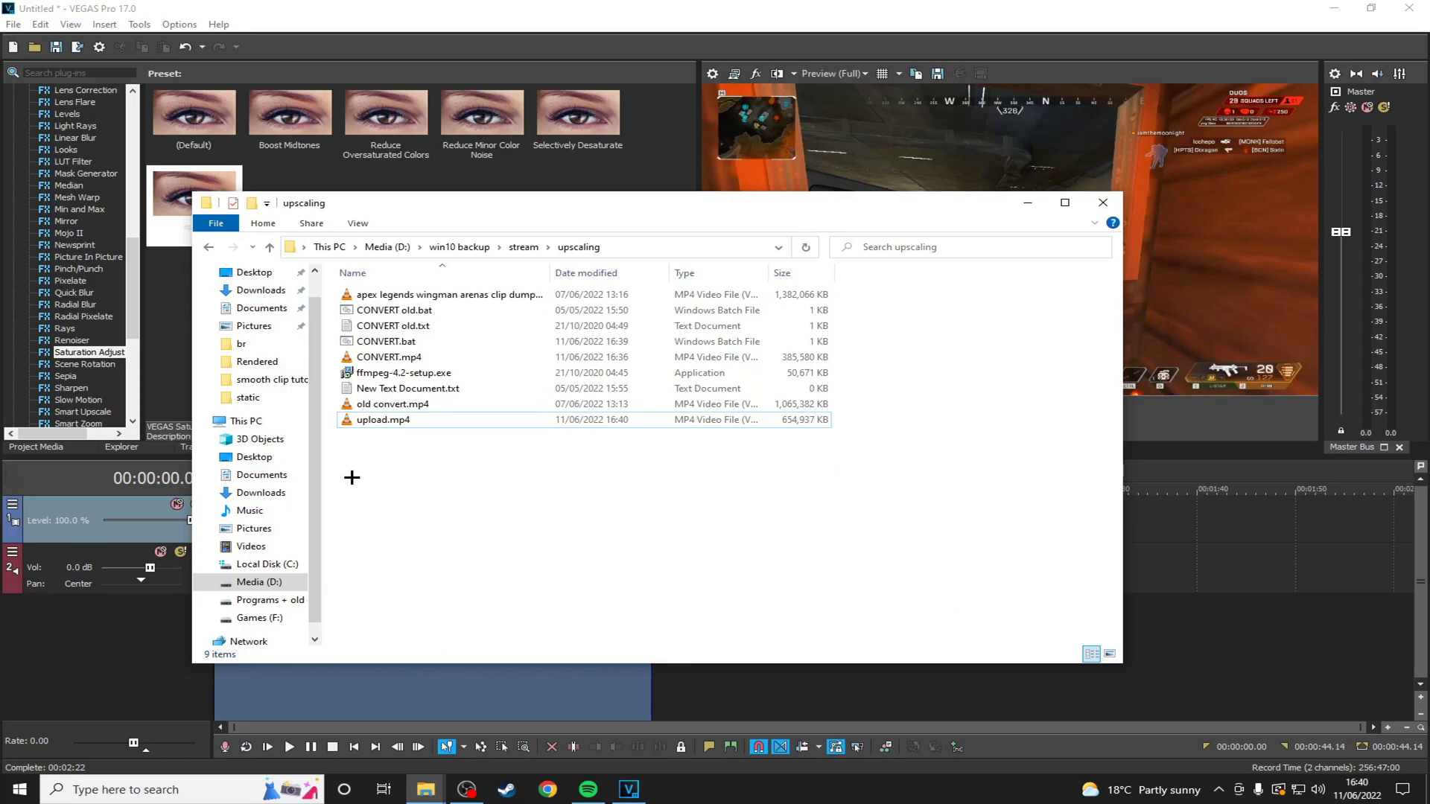
{"action": "left_click_drag", "start_coordinate": [351, 478], "coordinate": [542, 531]}
{"action": "left_click_drag", "start_coordinate": [928, 615], "coordinate": [342, 446]}
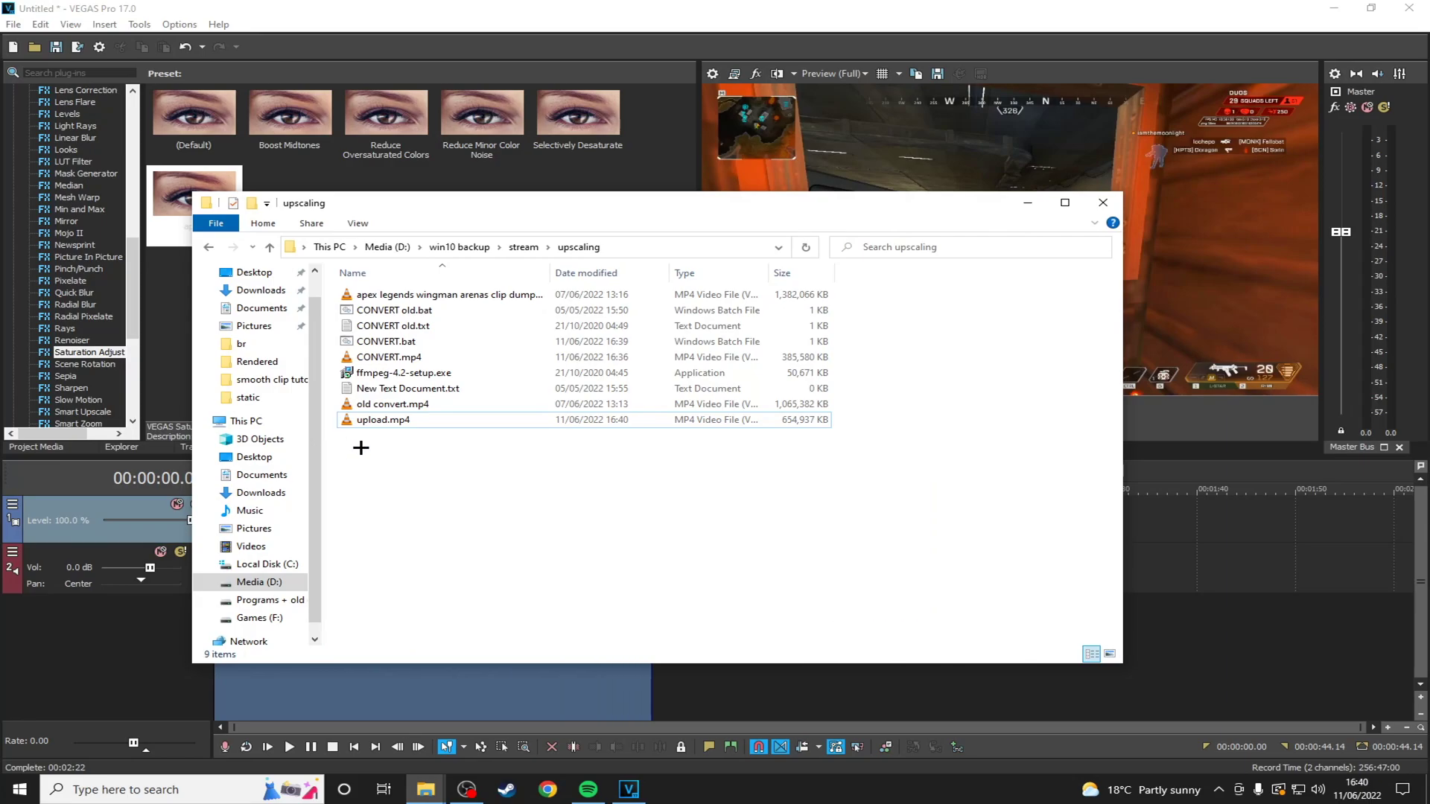